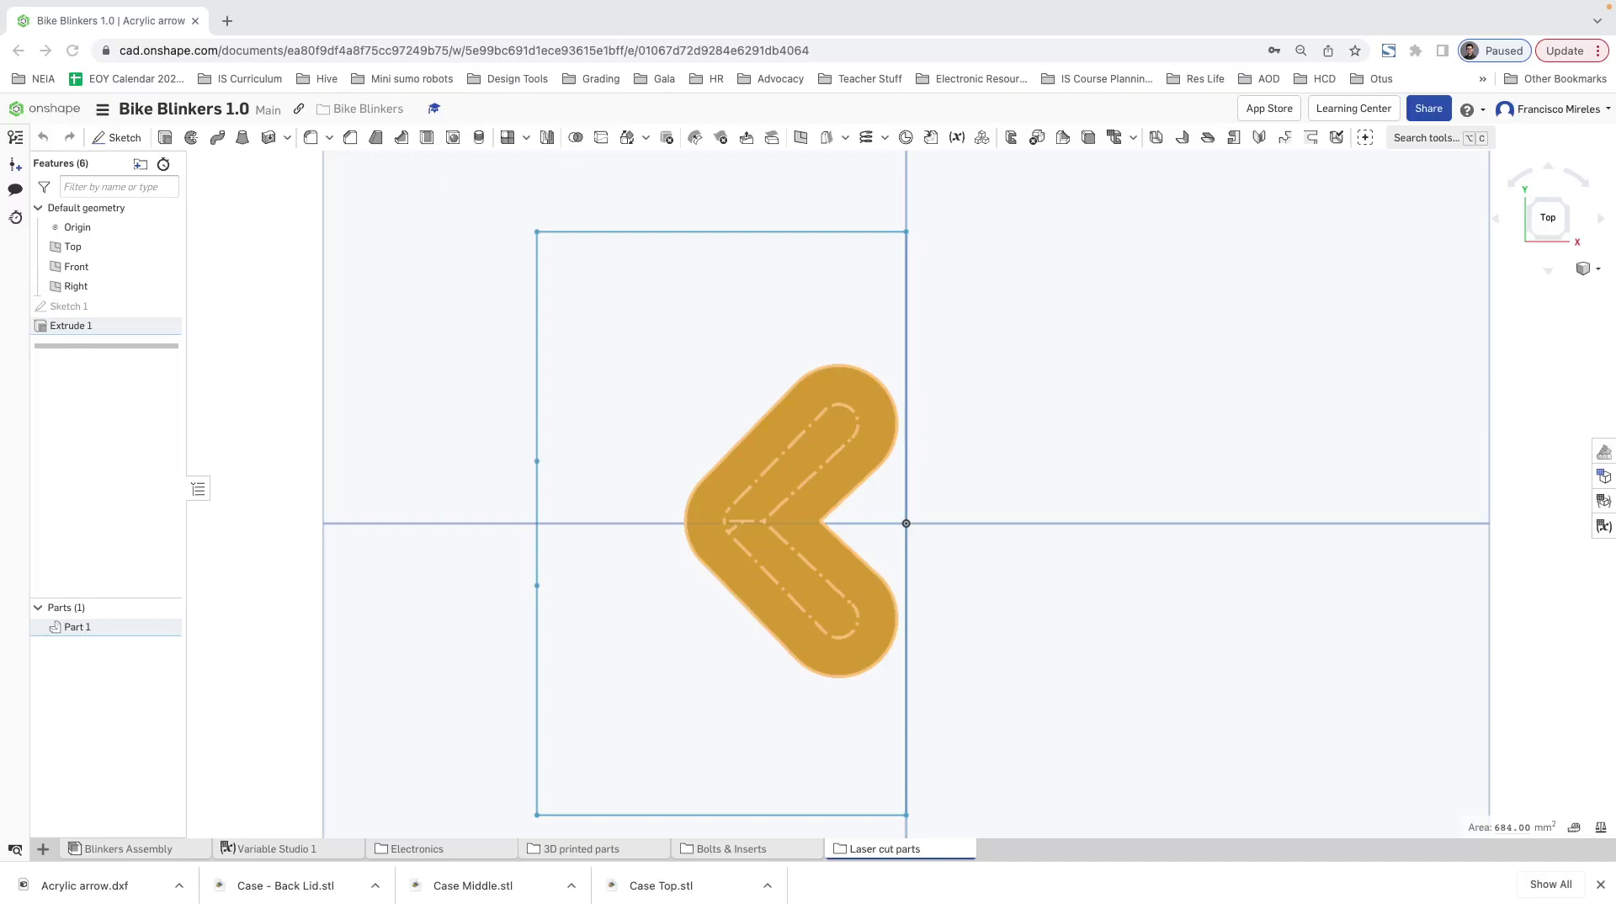
Switch from the browser to Adobe Illustrator and enlarge its home window to fill the screen.
{"action": "mouse_move", "coordinate": [59, 17]}
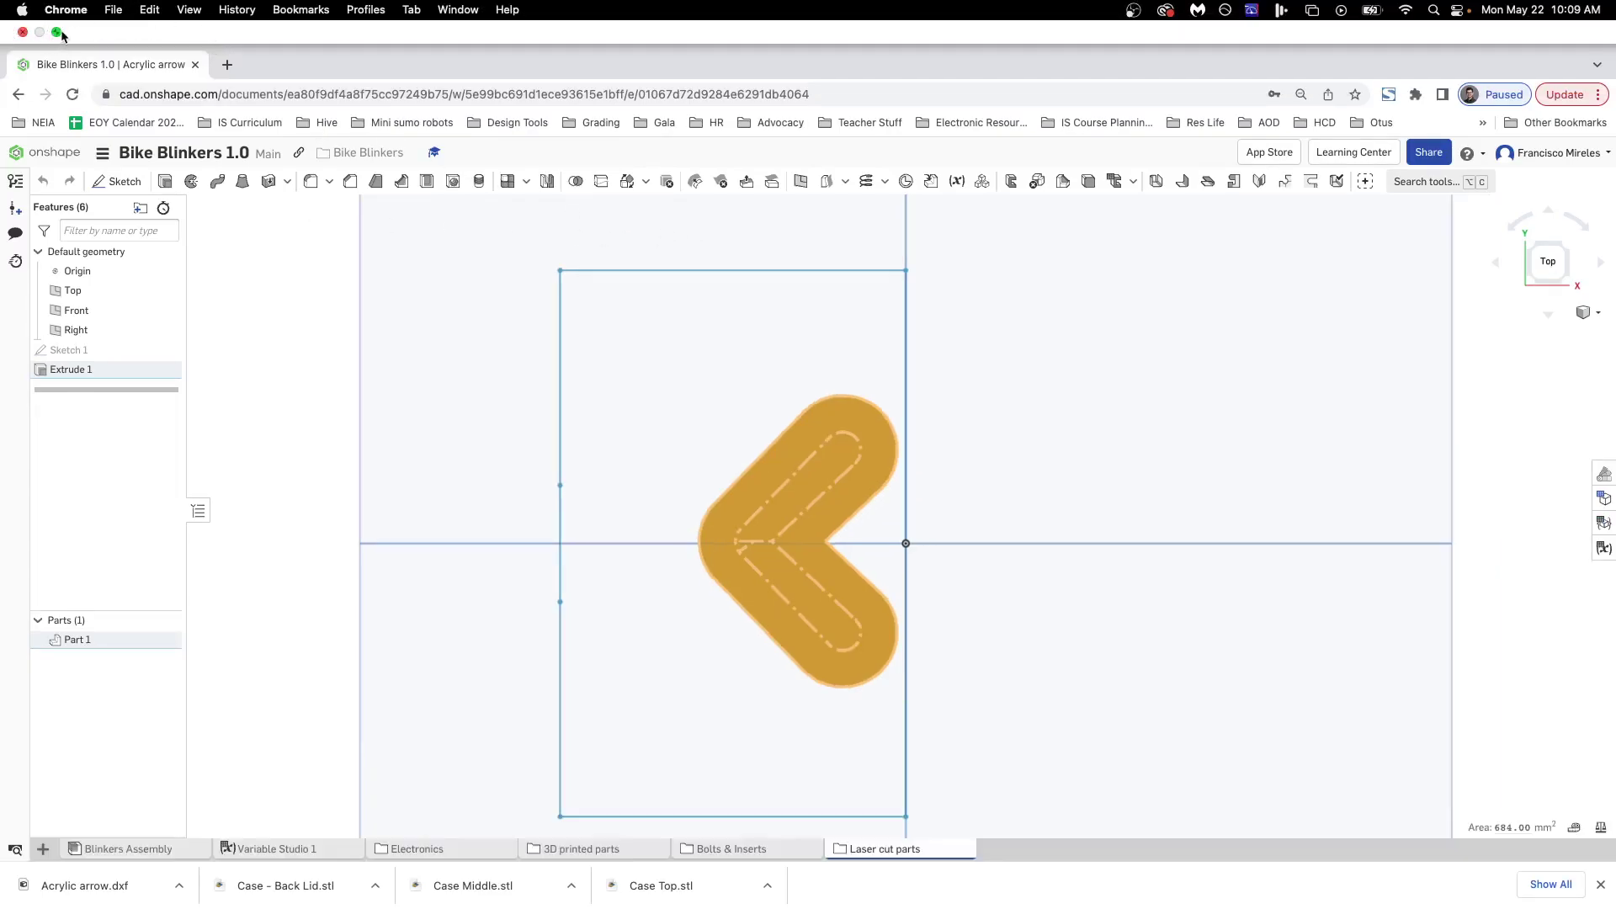
{"action": "left_click", "coordinate": [57, 32]}
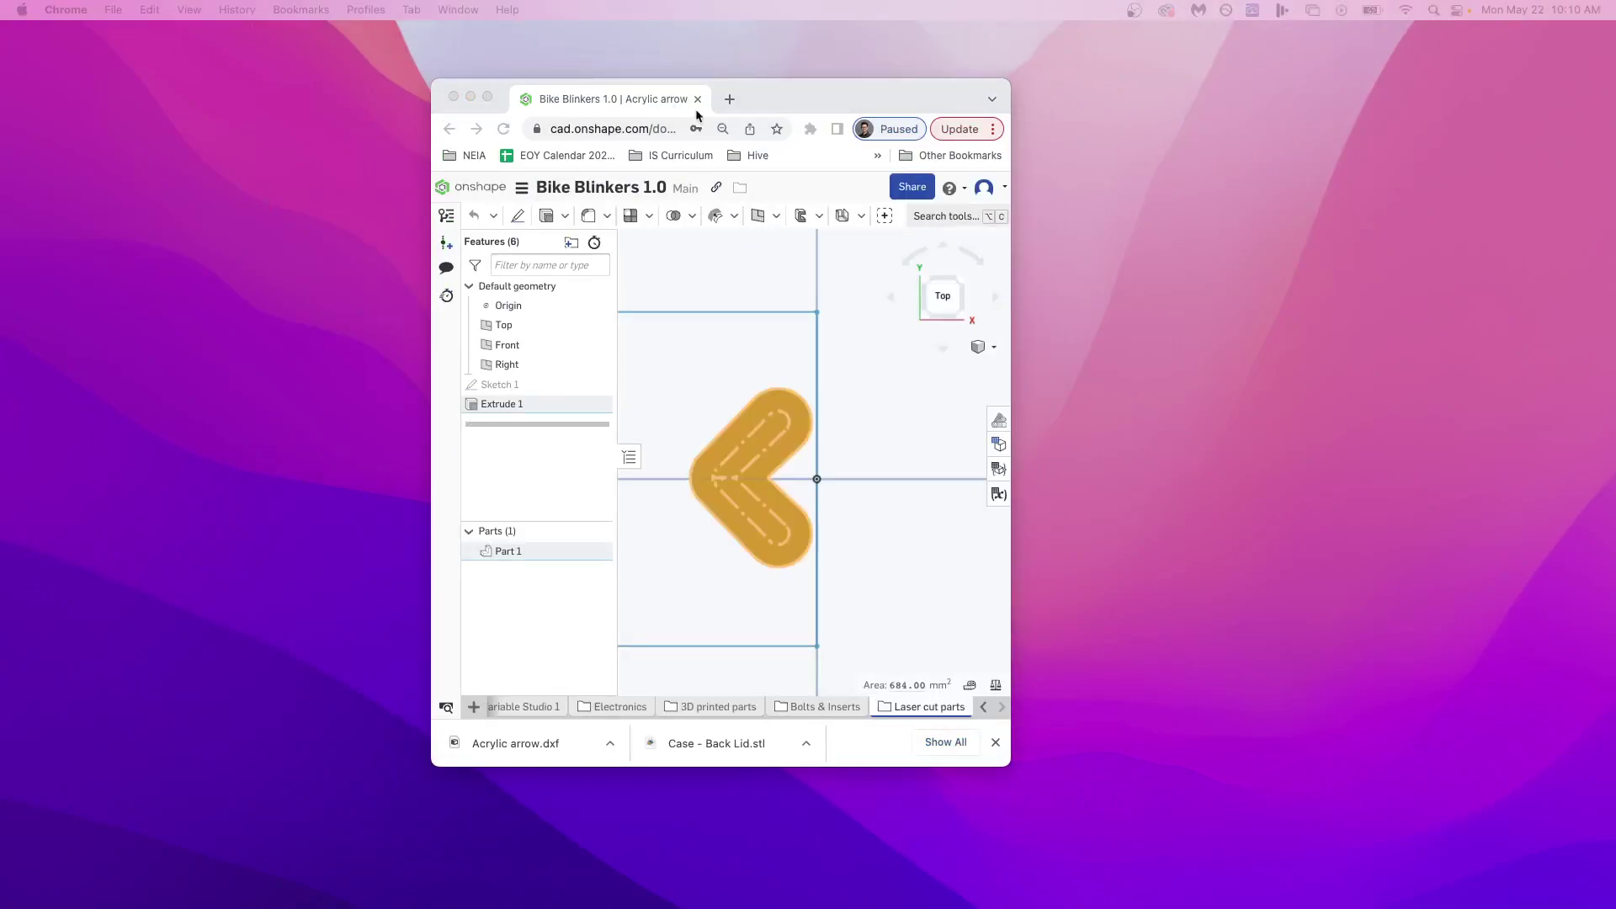
{"action": "key", "text": "ctrl+Left"}
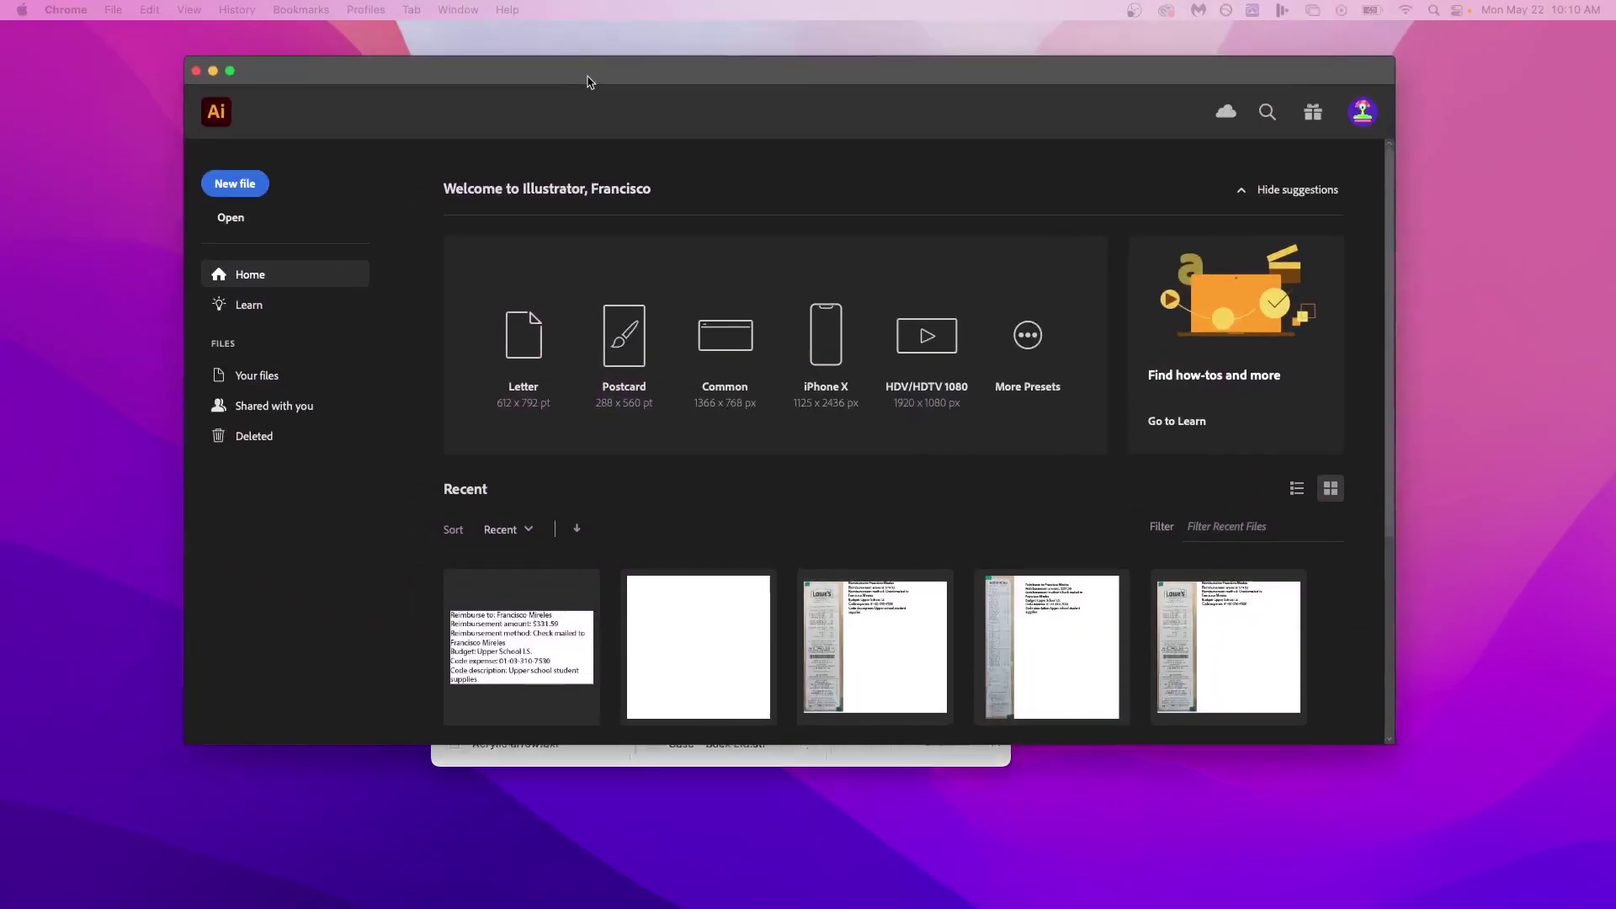
{"action": "left_click", "coordinate": [186, 108]}
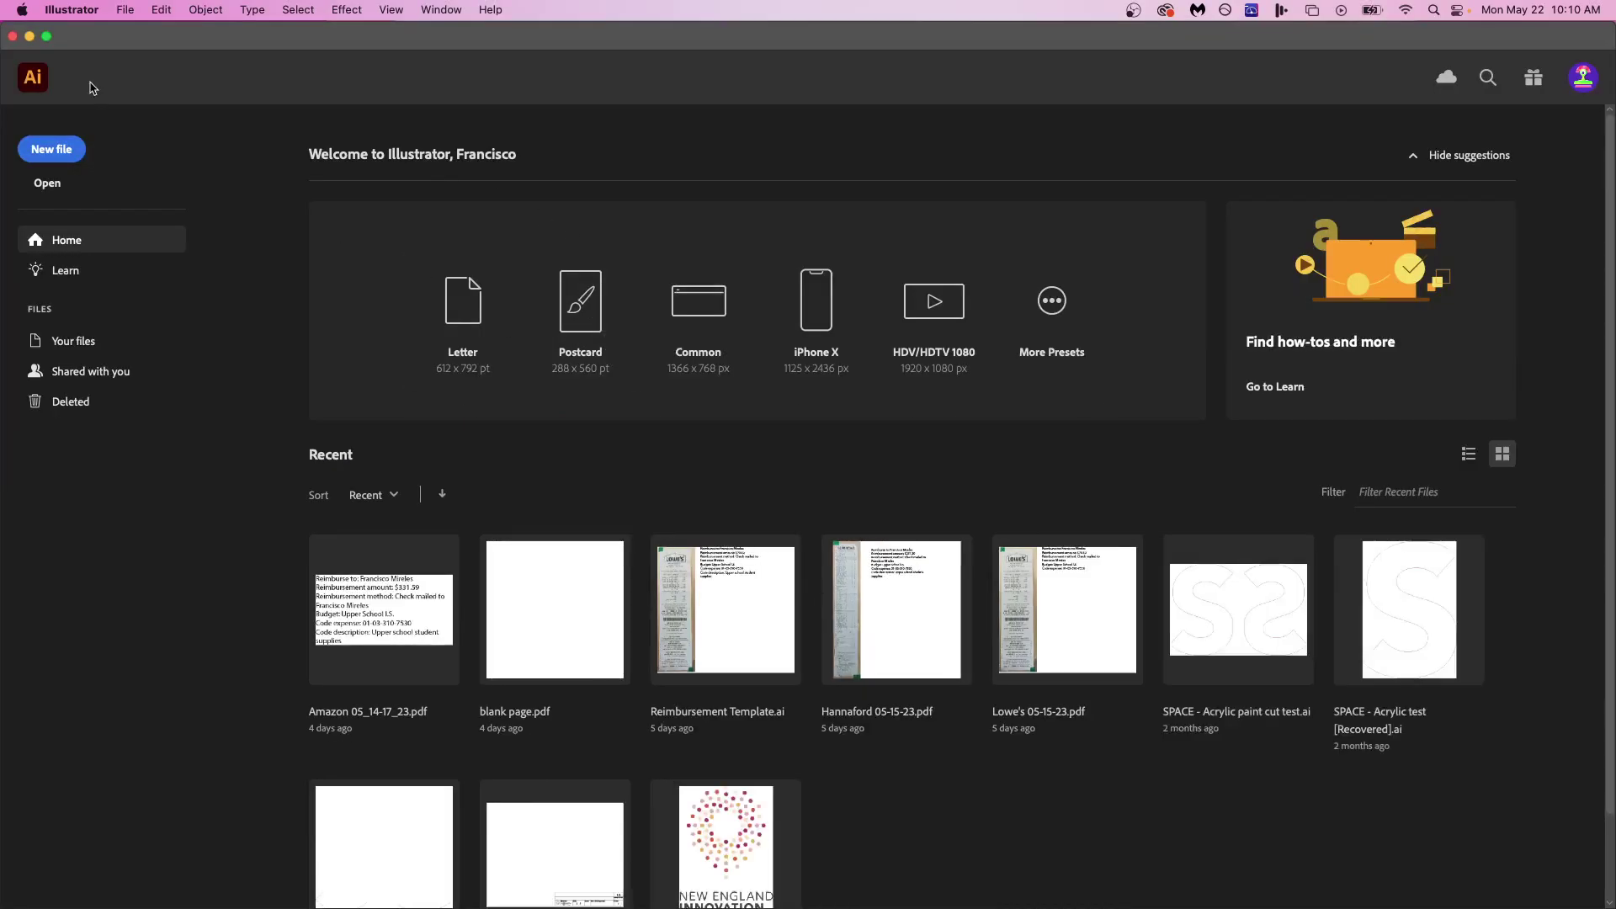
{"action": "left_click", "coordinate": [30, 37]}
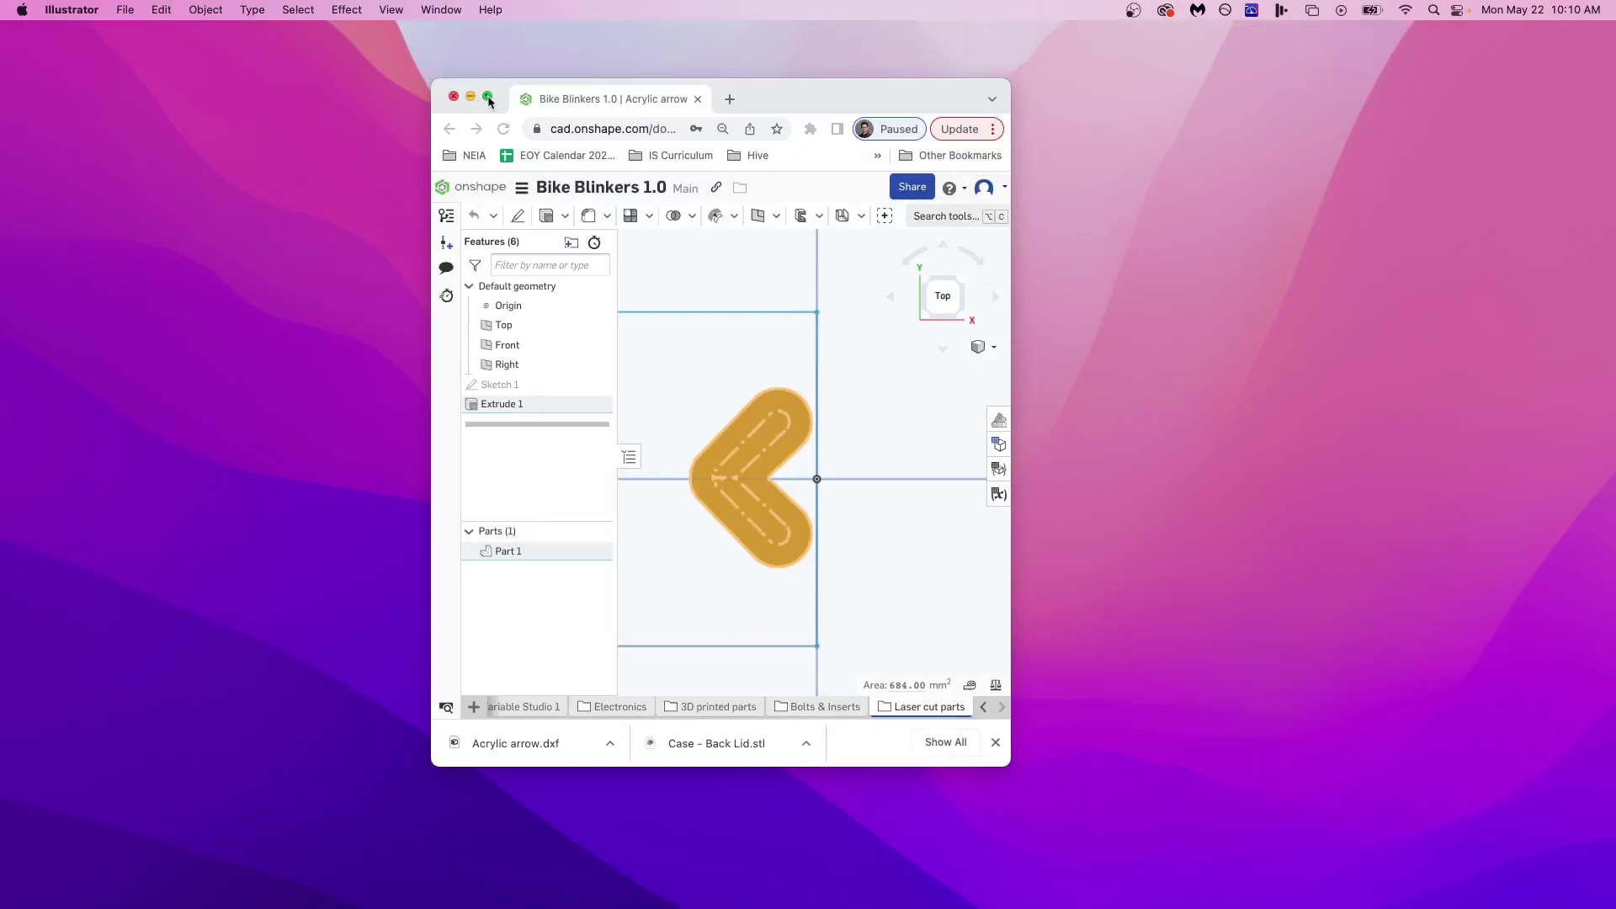
{"action": "left_click", "coordinate": [487, 96]}
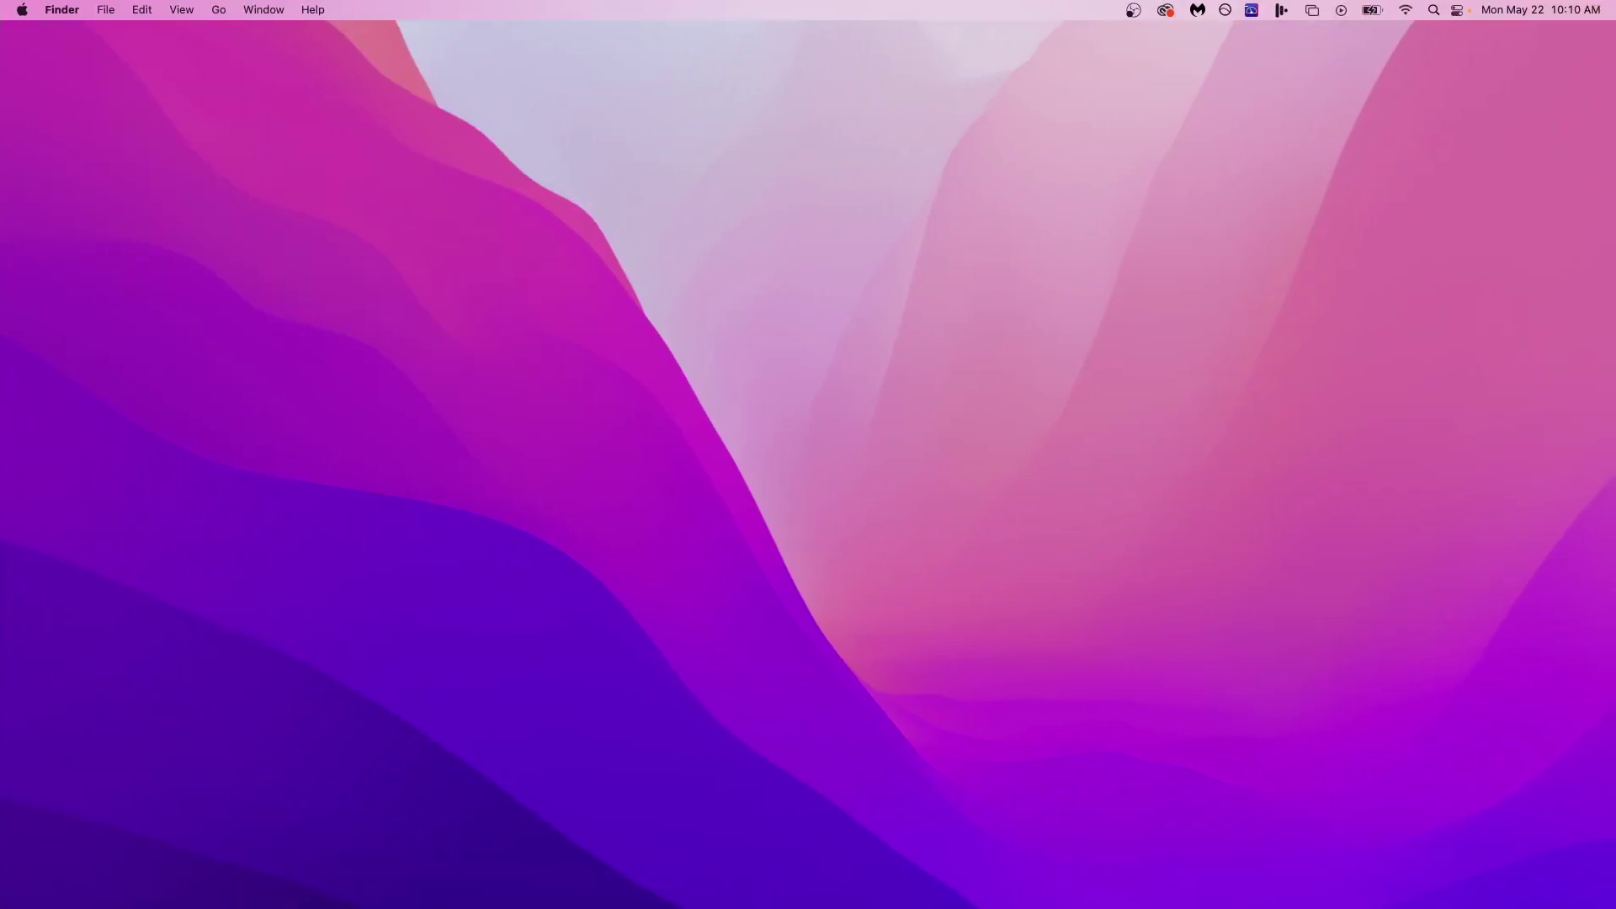
{"action": "key", "text": "super+Tab"}
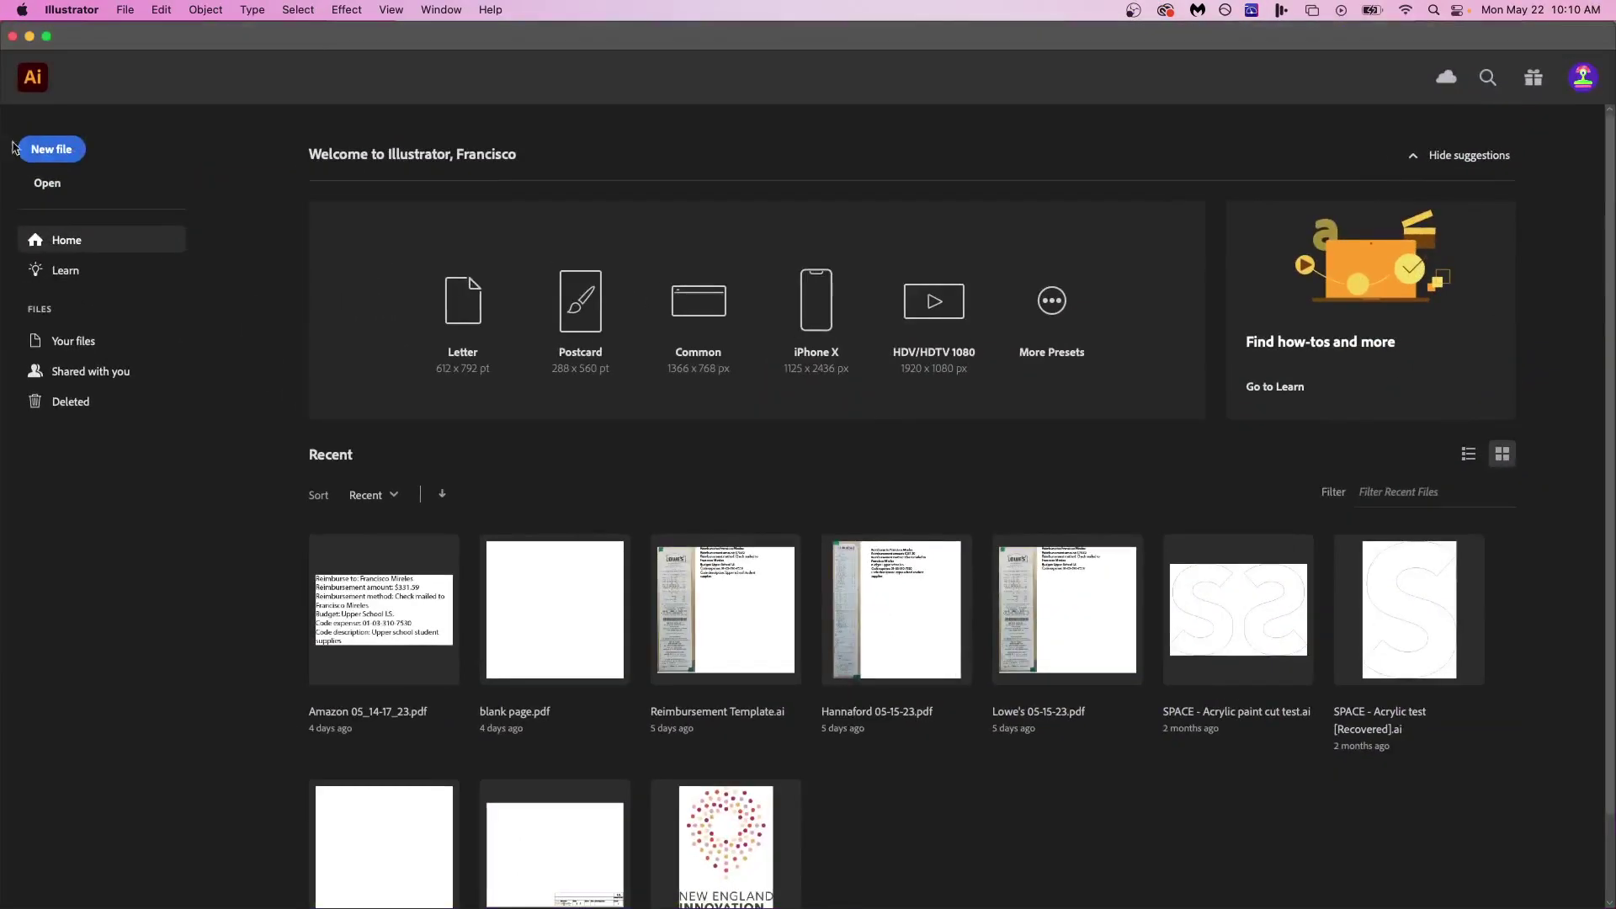
{"action": "left_click", "coordinate": [46, 36]}
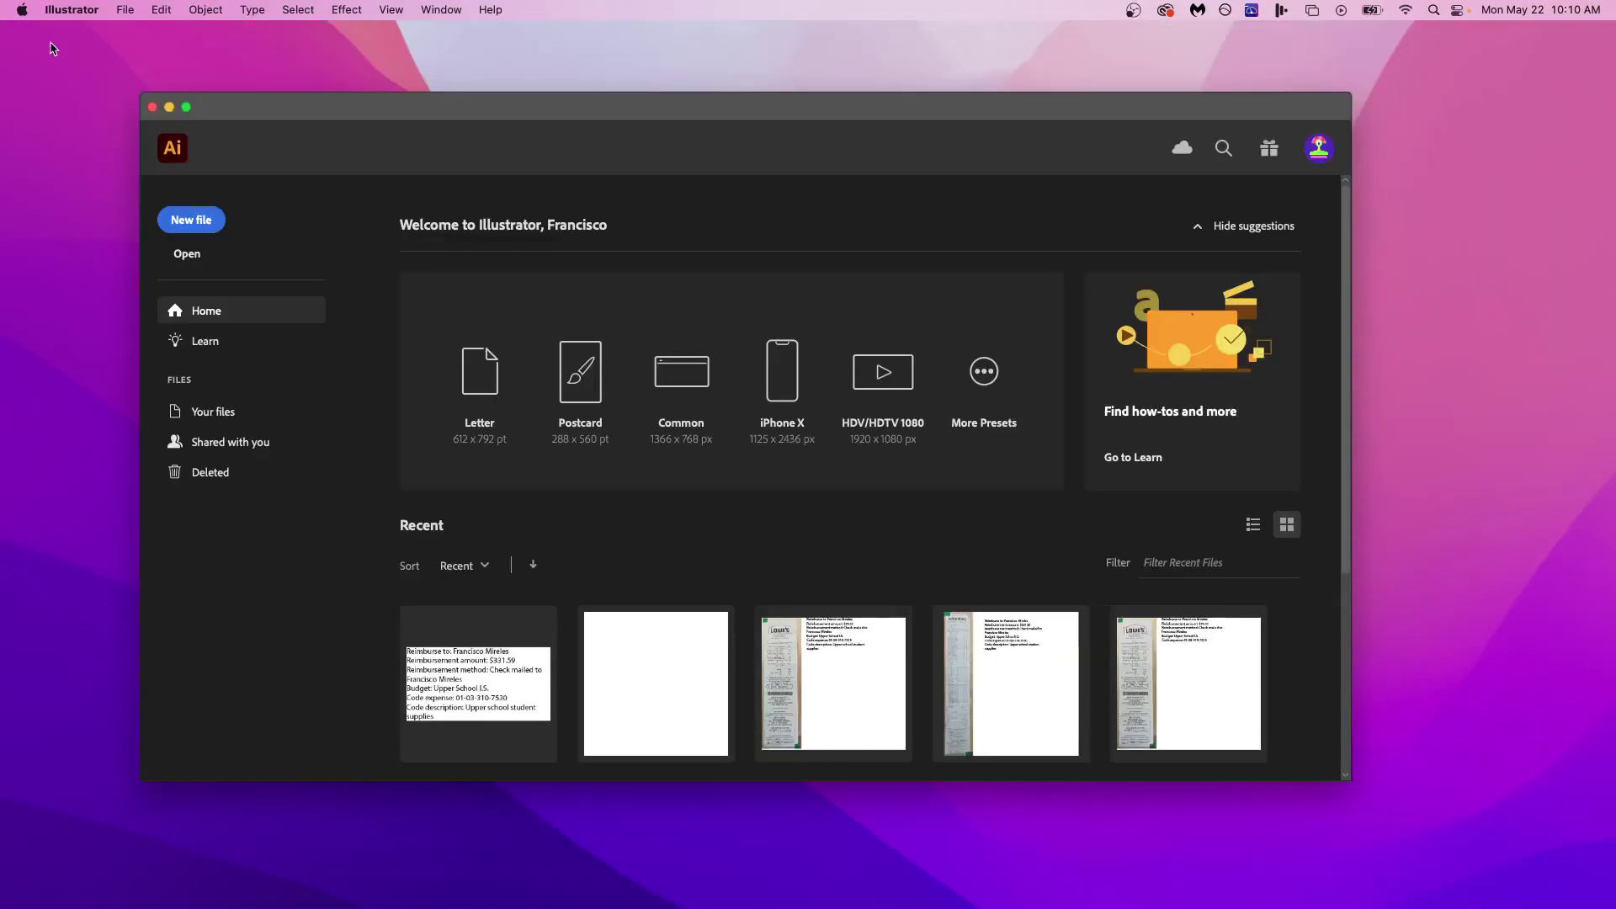
{"action": "left_click", "coordinate": [184, 107]}
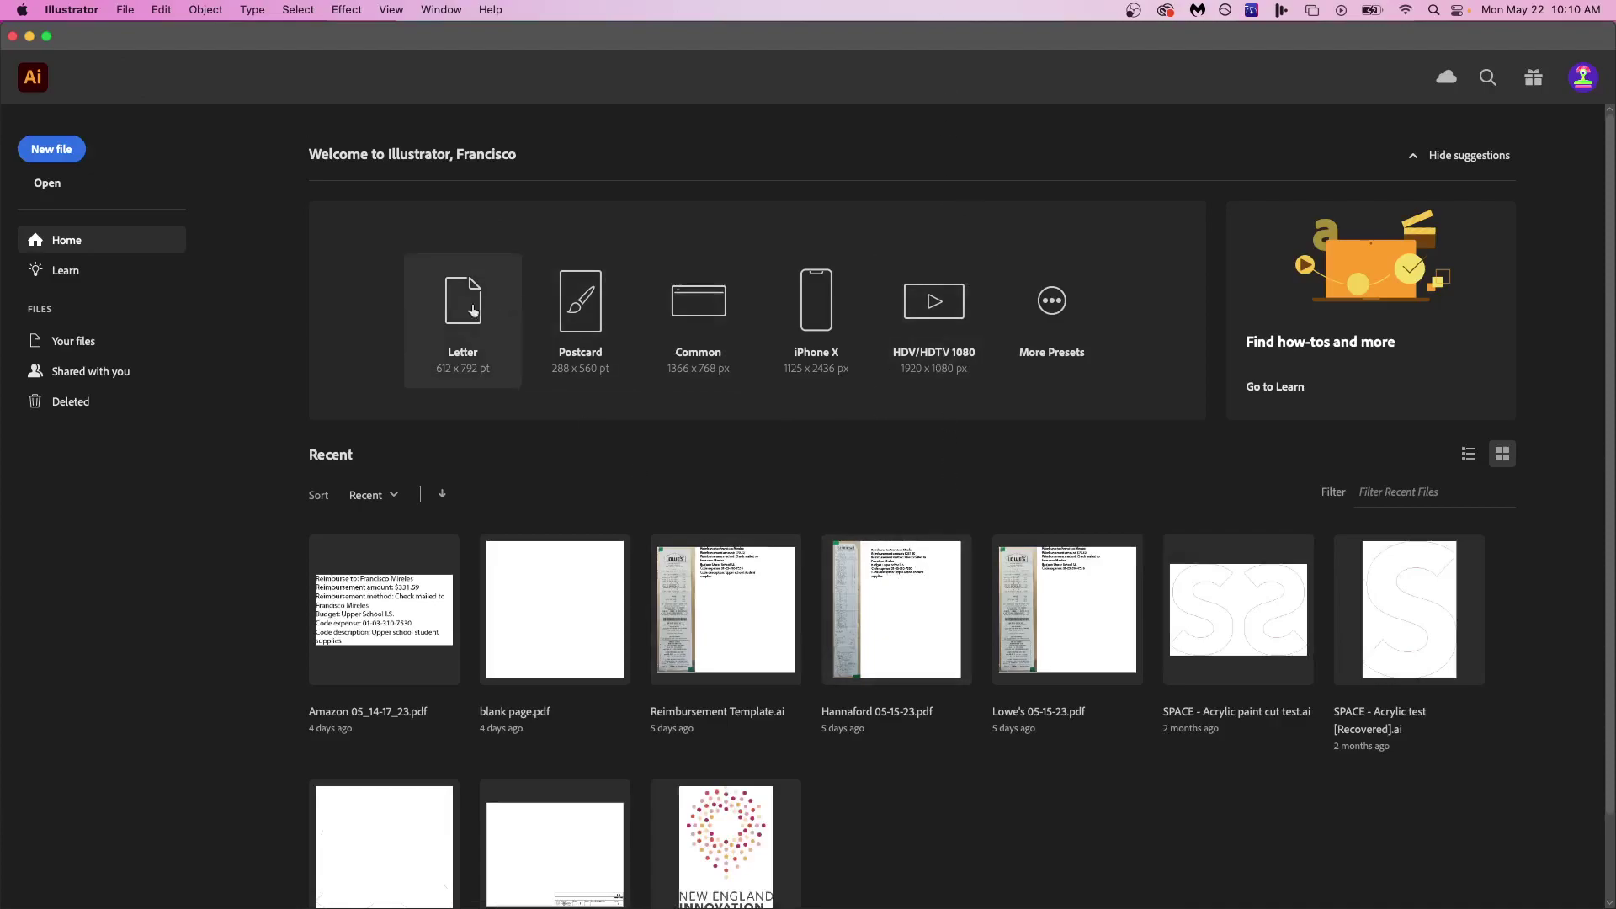
Open Acrylic arrow.dxf from the 1.0 folder inside the Bike Blinkers project's Manufacturables folder.
{"action": "left_click", "coordinate": [125, 9]}
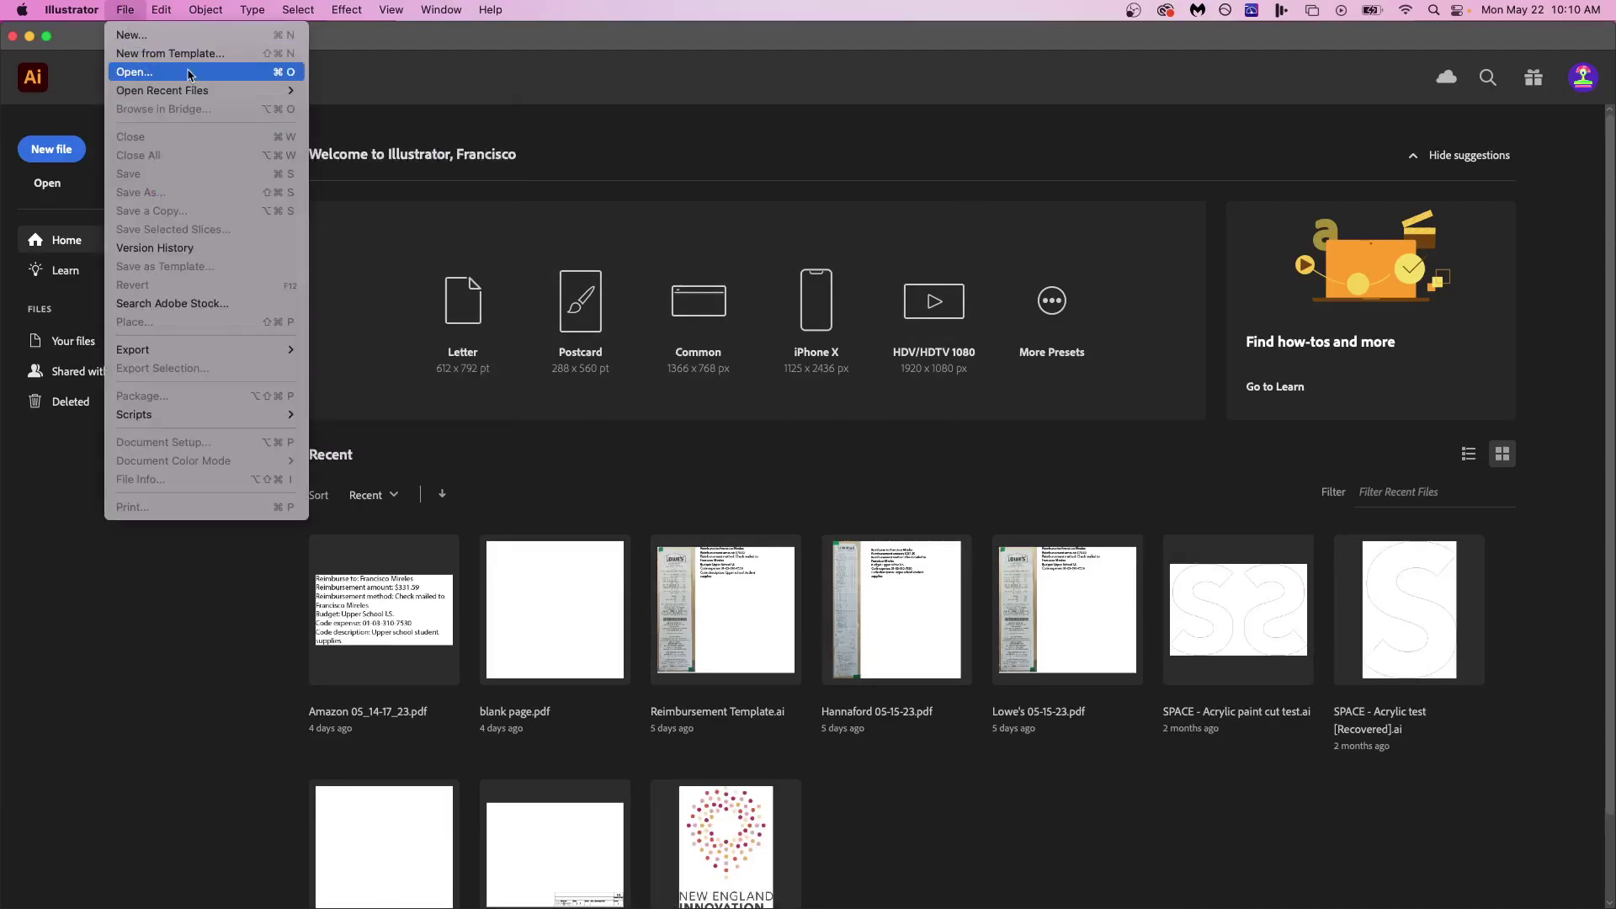
{"action": "left_click", "coordinate": [187, 72]}
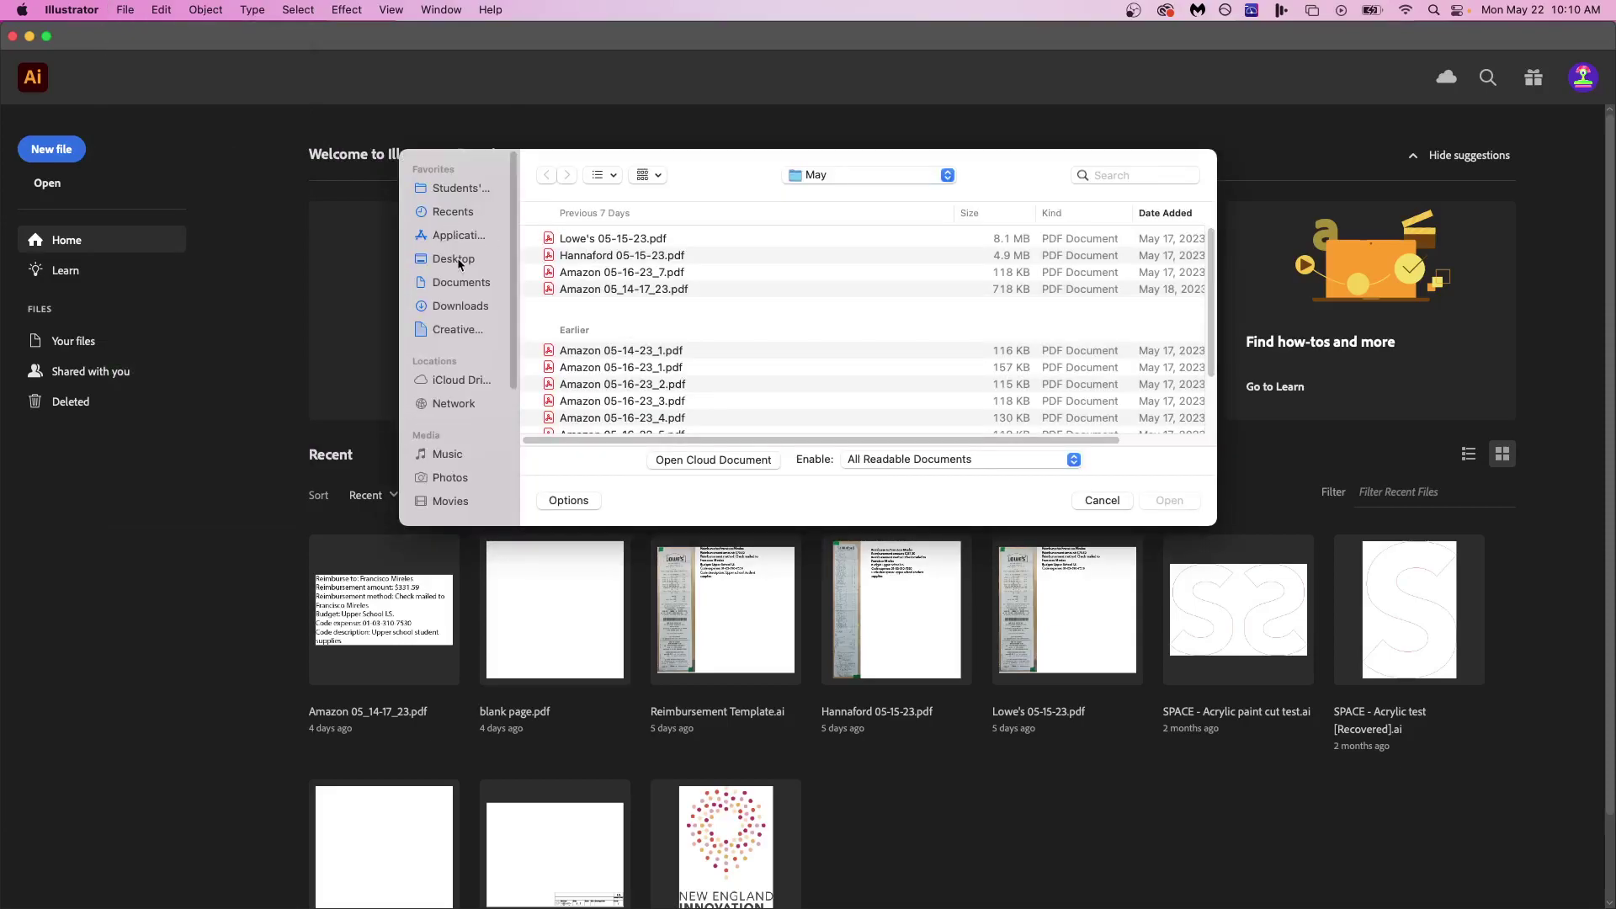
{"action": "left_click", "coordinate": [460, 188]}
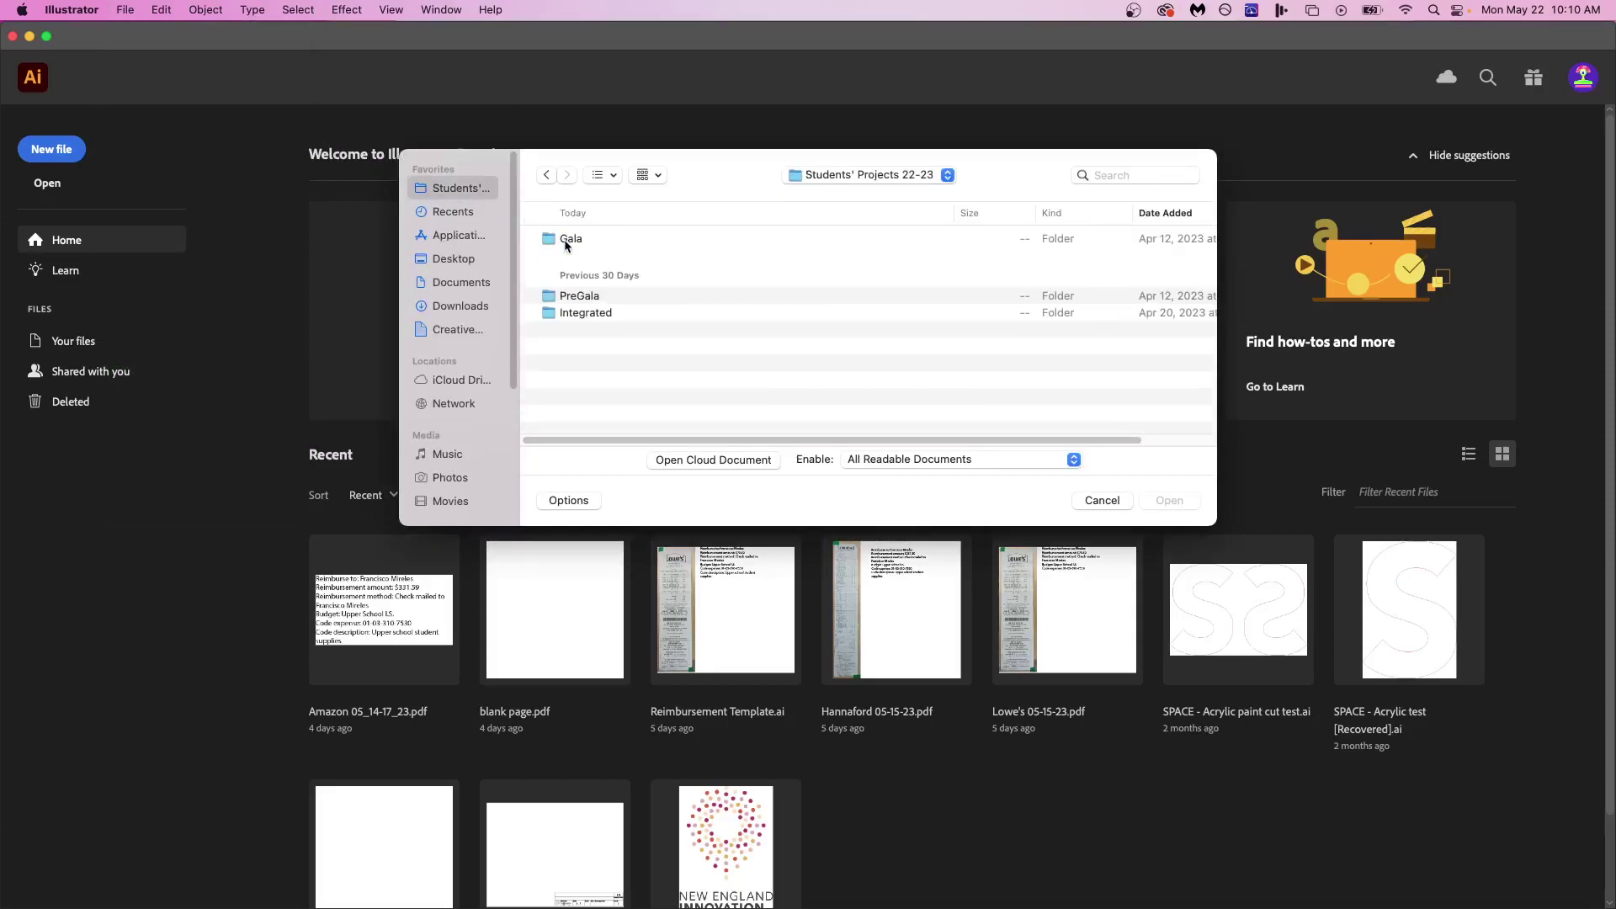
{"action": "double_click", "coordinate": [566, 240]}
{"action": "double_click", "coordinate": [586, 241]}
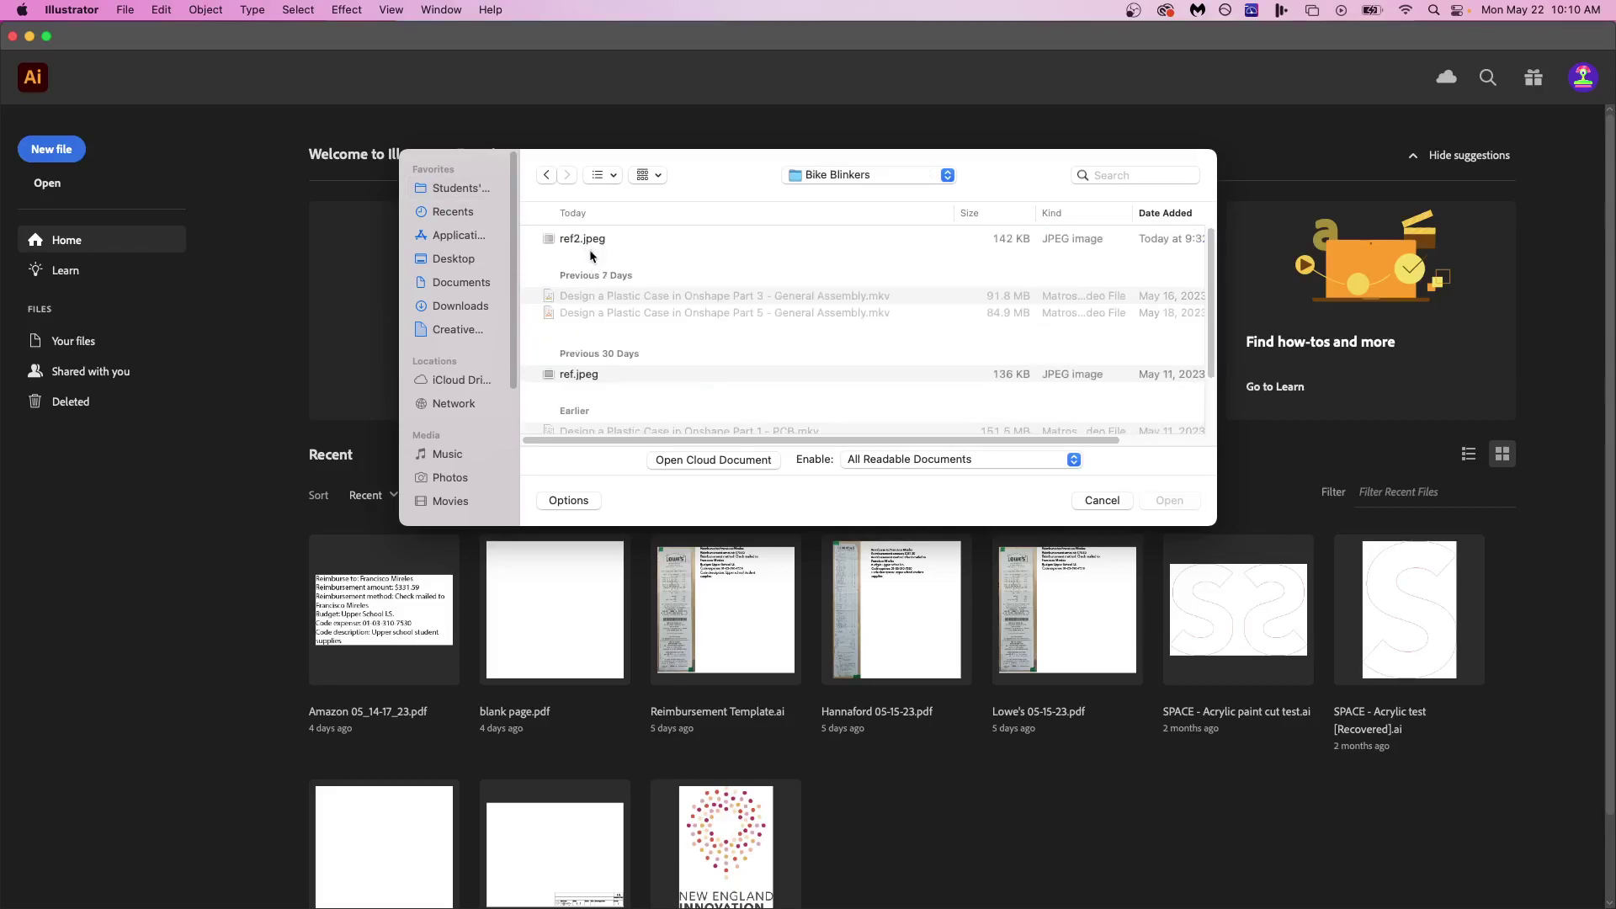
{"action": "scroll", "coordinate": [602, 345], "scroll_direction": "down", "scroll_amount": 3}
{"action": "double_click", "coordinate": [599, 416]}
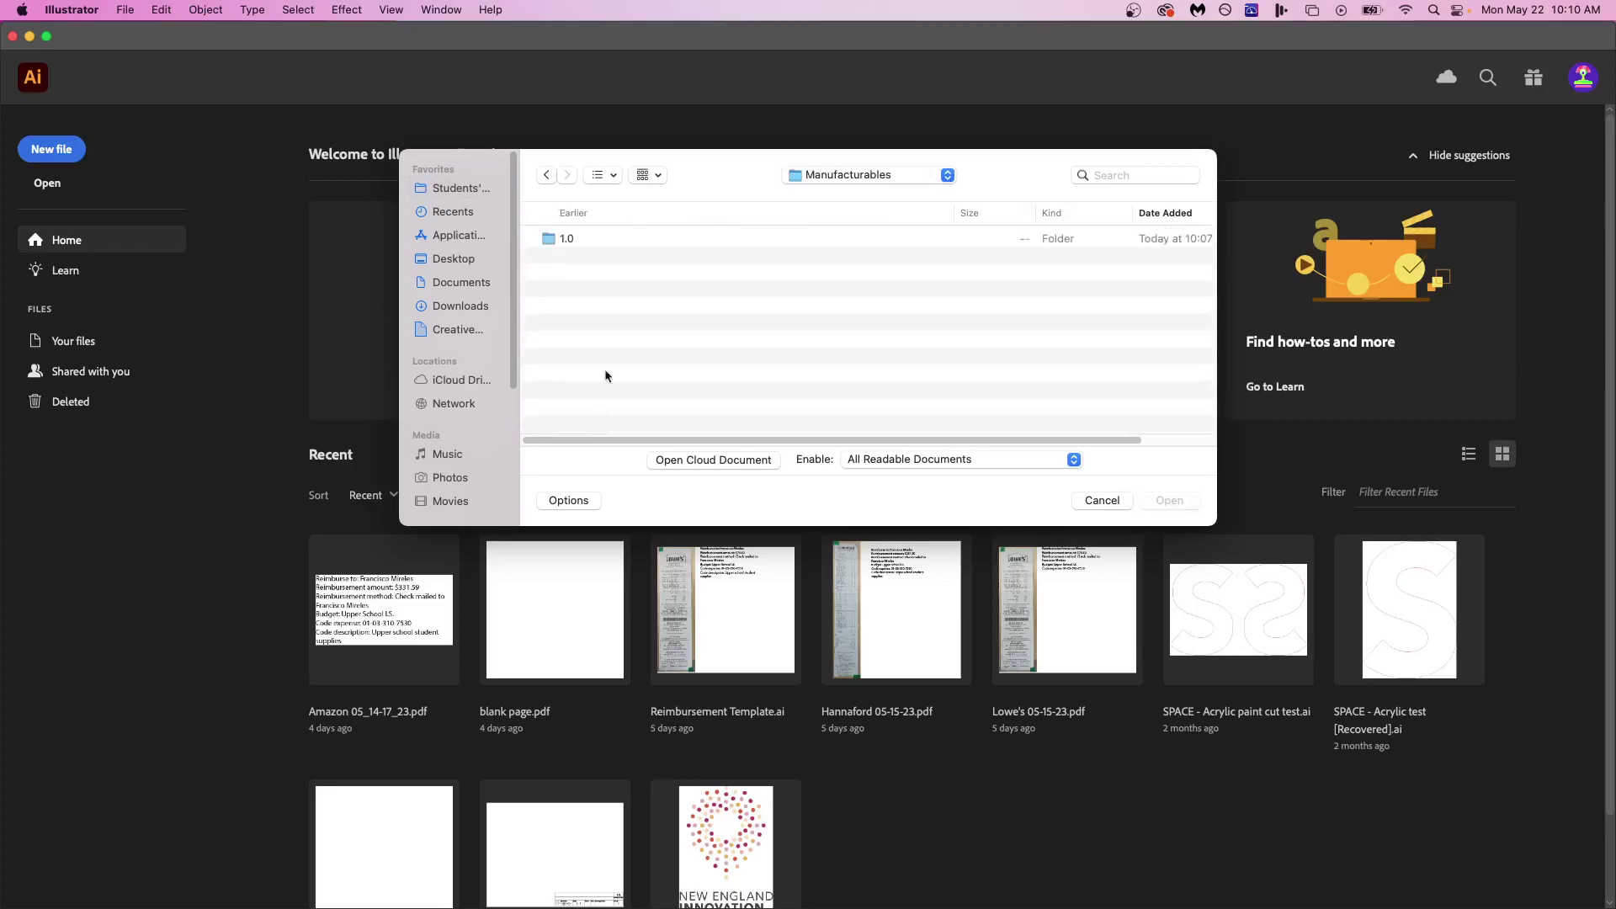
{"action": "double_click", "coordinate": [576, 239]}
{"action": "left_click", "coordinate": [613, 292]}
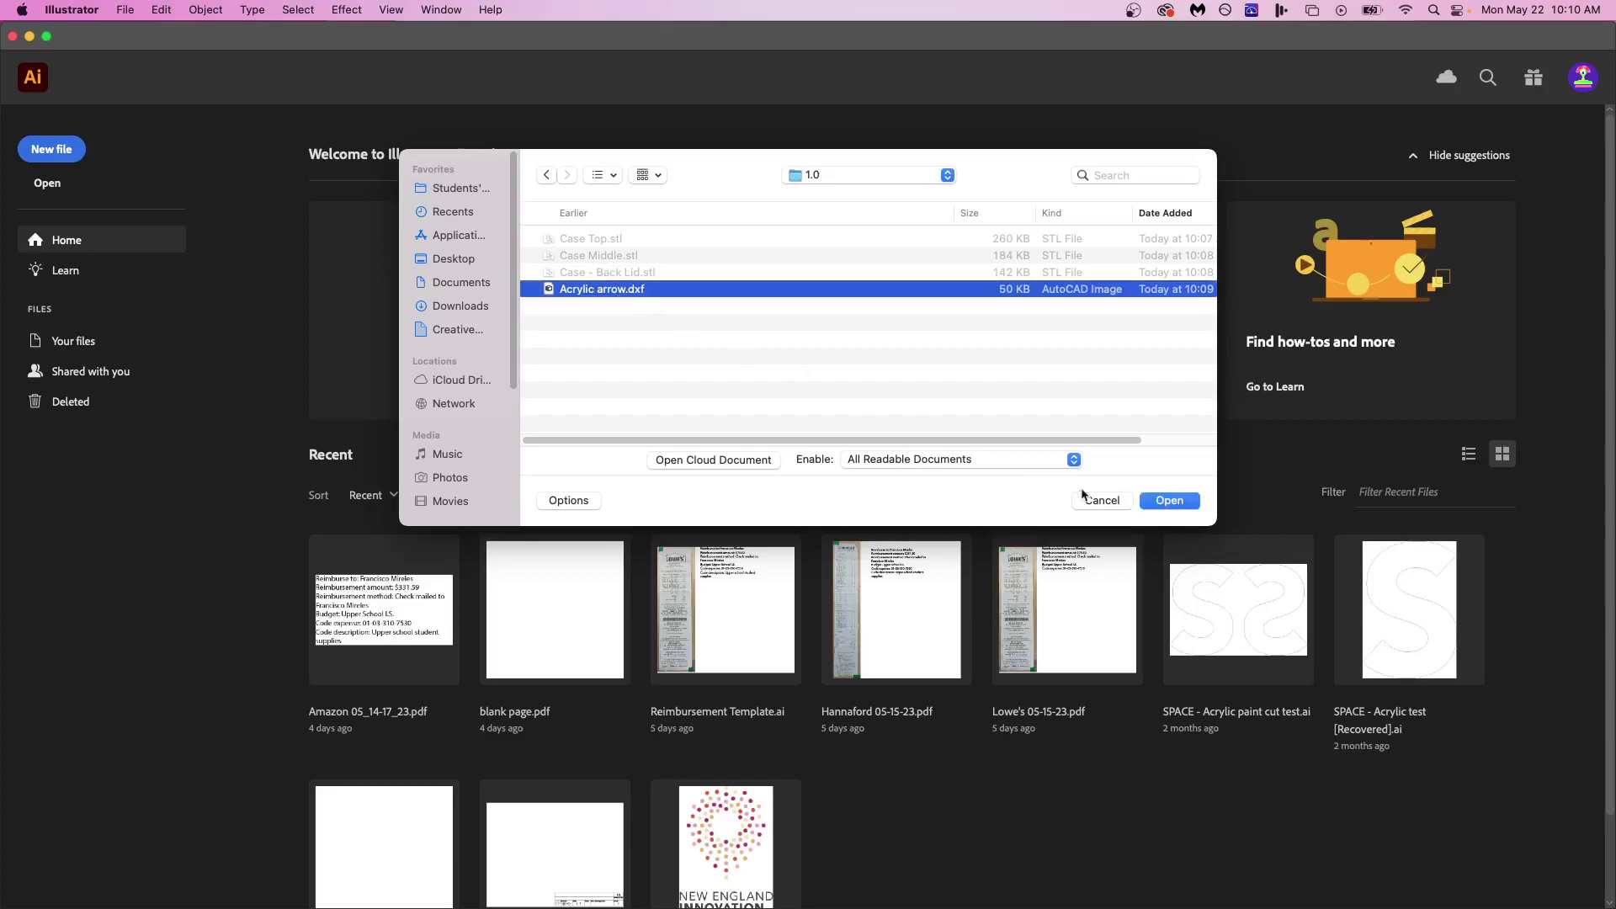
{"action": "left_click", "coordinate": [1169, 502]}
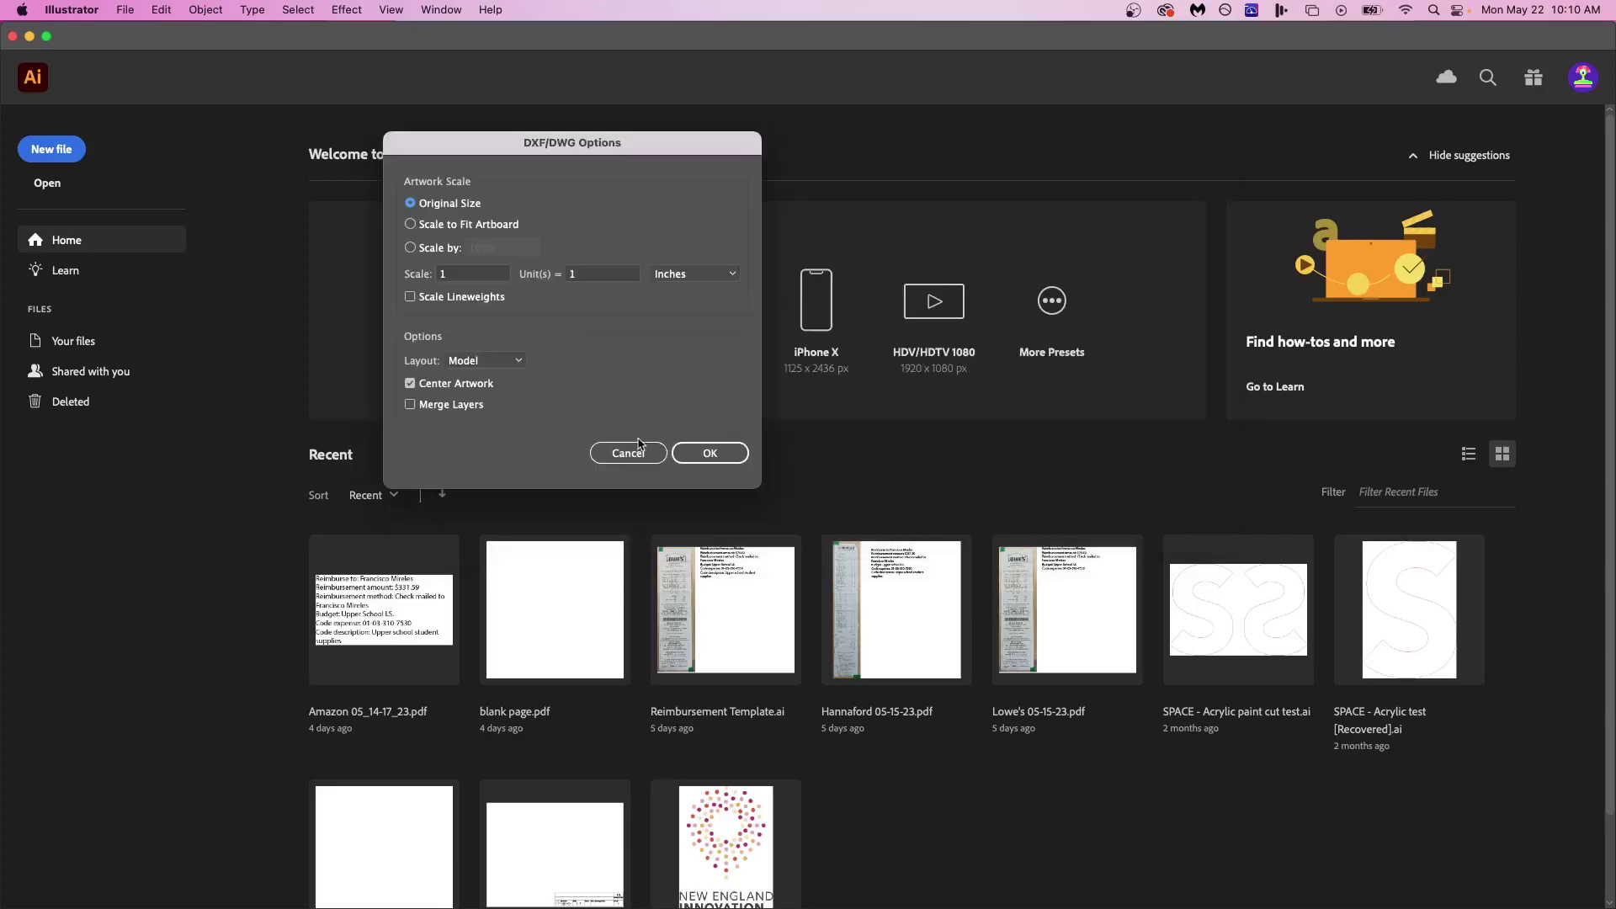
Import the DXF at original size with the scale set to 1 unit = 1 millimeter.
{"action": "left_click", "coordinate": [655, 275]}
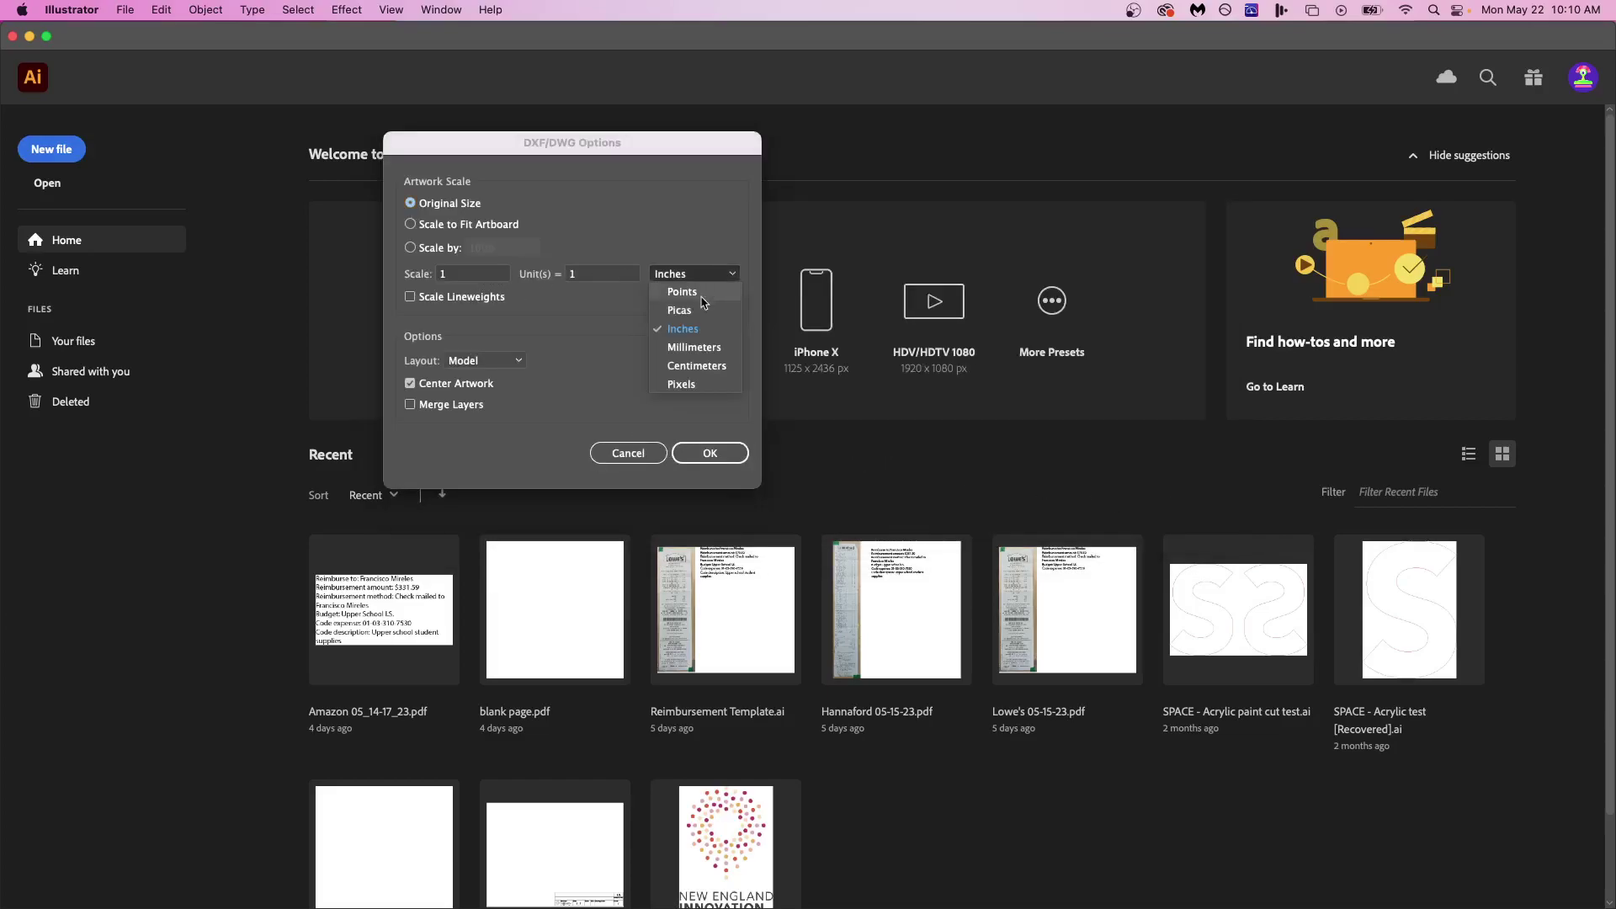
{"action": "left_click", "coordinate": [698, 345]}
{"action": "left_click", "coordinate": [598, 274]}
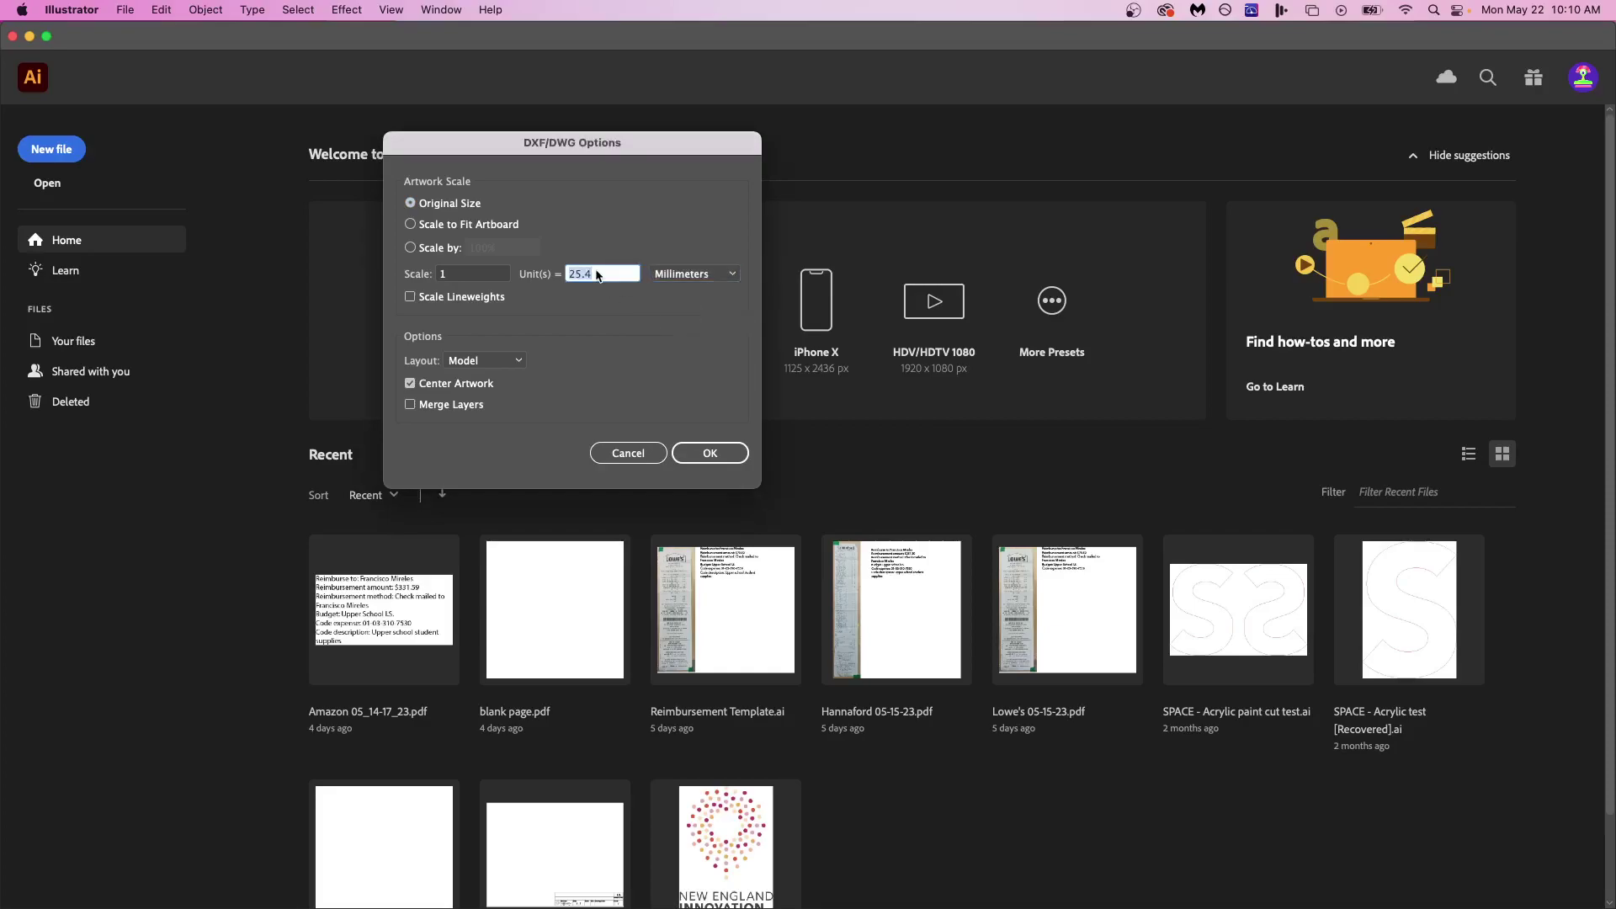
{"action": "type", "text": "1"}
{"action": "left_click", "coordinate": [709, 455]}
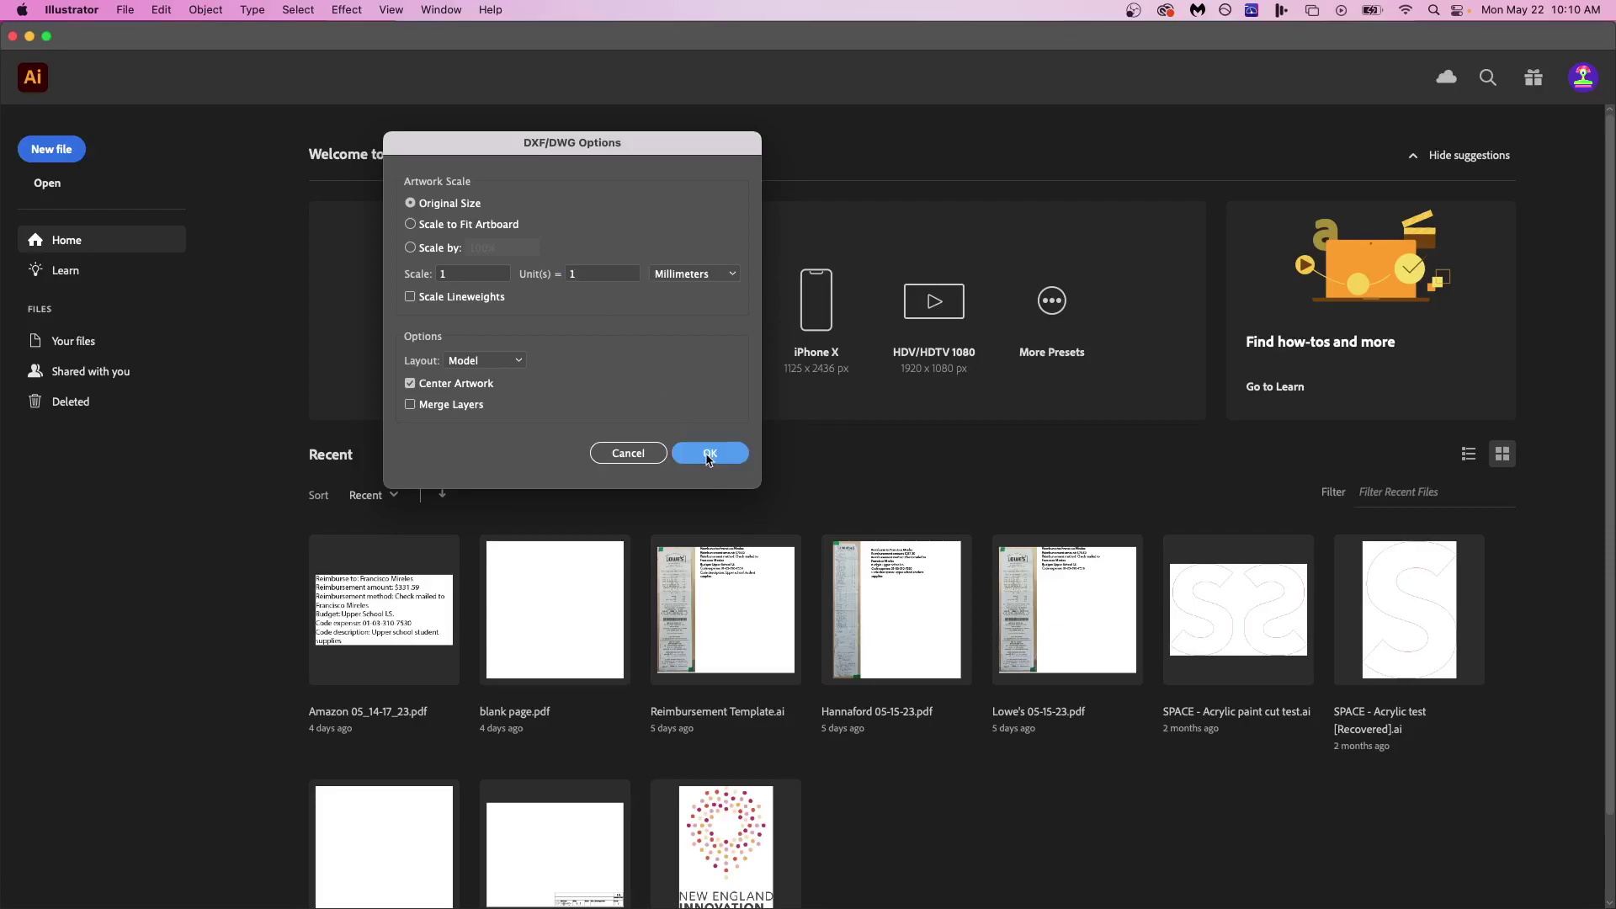
Switch to Onshape and measure the maximum distance between the arrow's upper and lower rounded ends.
{"action": "scroll", "coordinate": [884, 548], "scroll_direction": "down", "scroll_amount": 3}
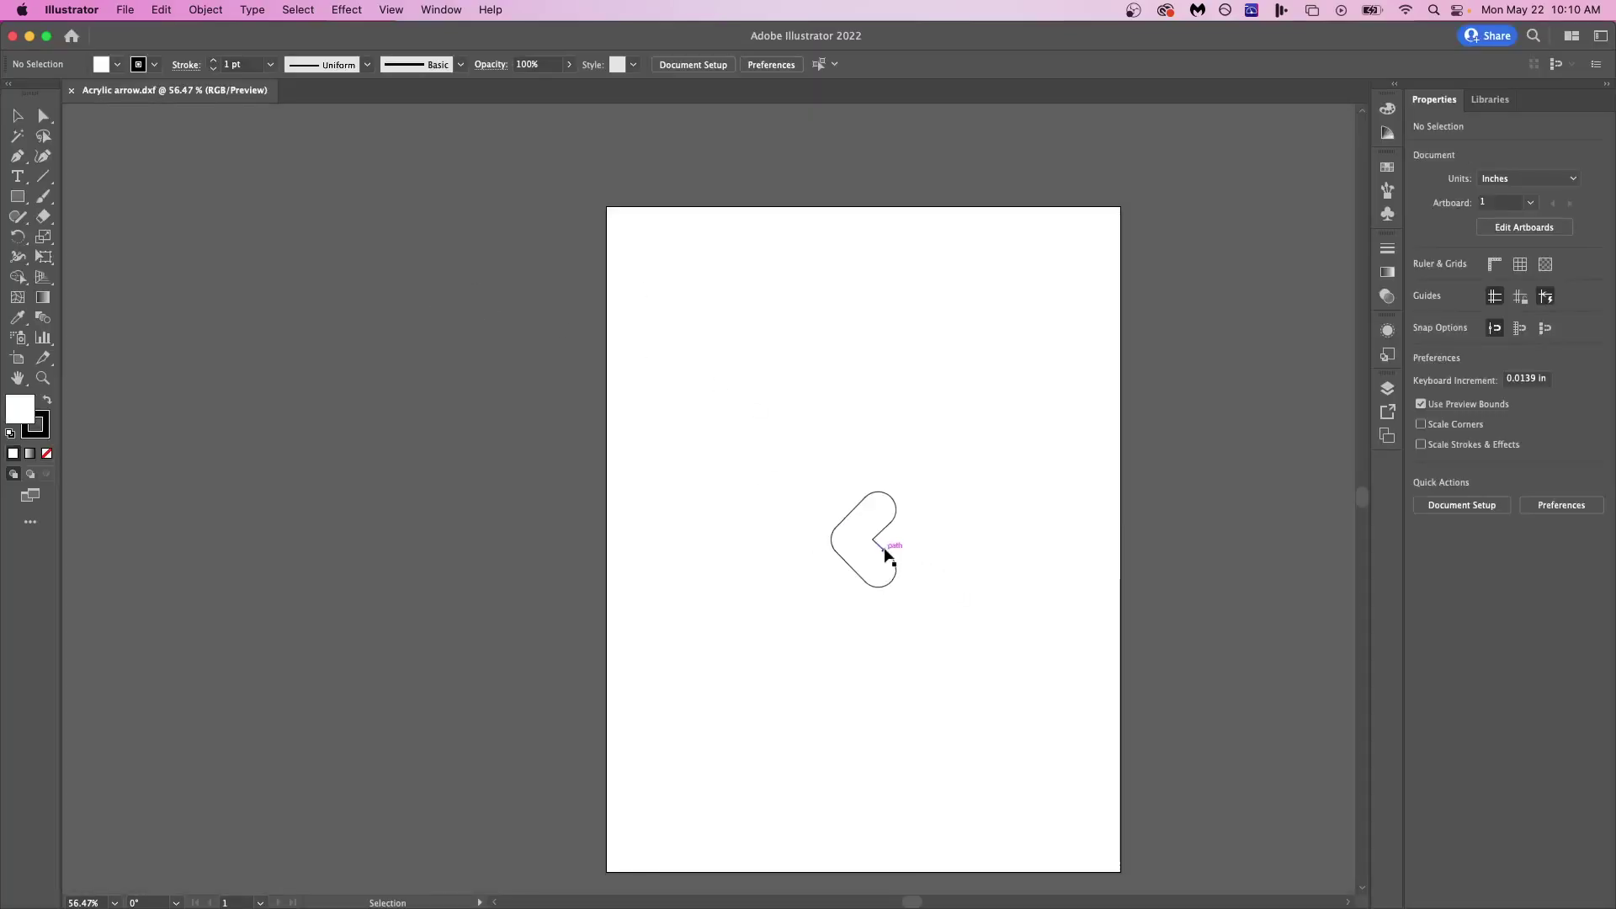
{"action": "scroll", "coordinate": [882, 417], "scroll_direction": "up", "scroll_amount": 2}
{"action": "scroll", "coordinate": [875, 402], "scroll_direction": "down", "scroll_amount": 2}
{"action": "scroll", "coordinate": [875, 401], "scroll_direction": "up", "scroll_amount": 6}
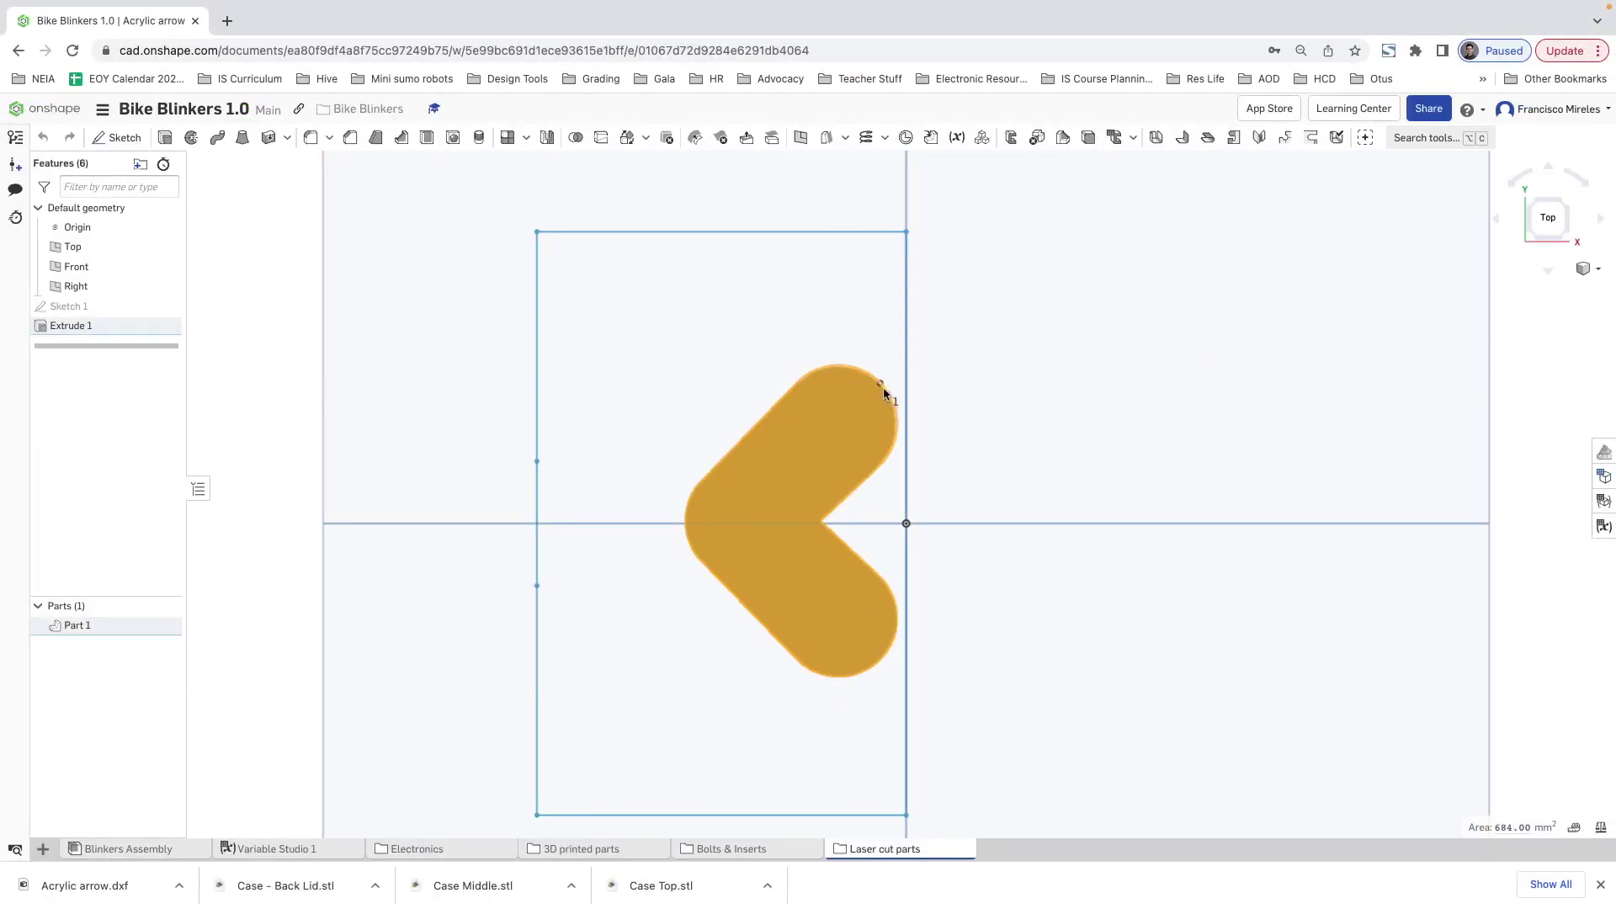
{"action": "left_click", "coordinate": [1262, 685]}
{"action": "left_click", "coordinate": [1574, 831]}
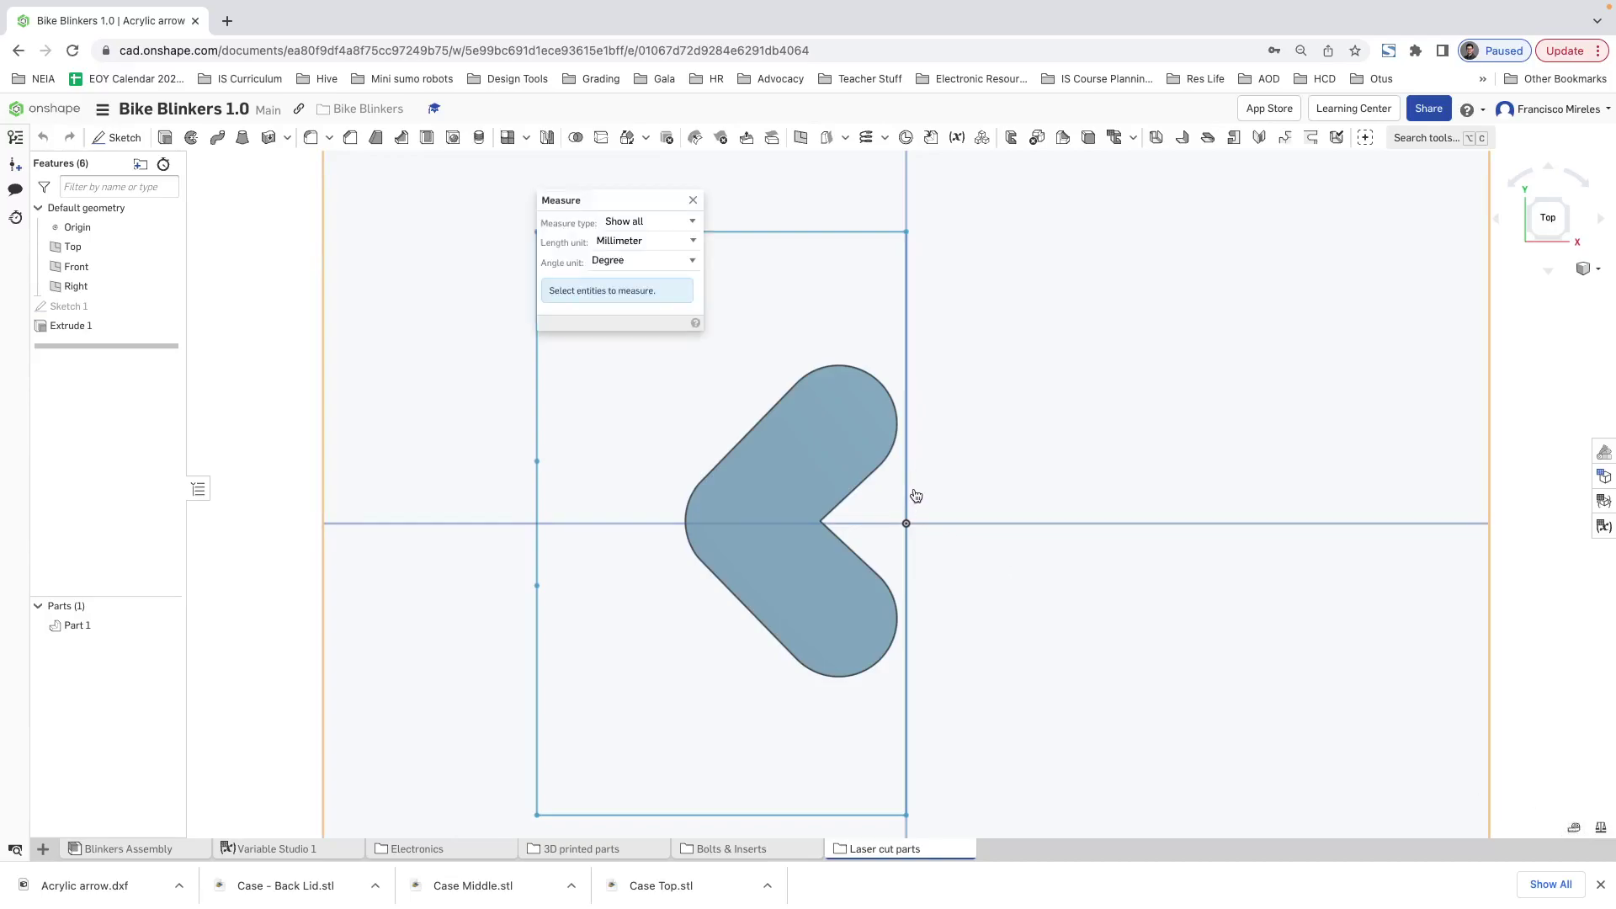
{"action": "left_click", "coordinate": [829, 371]}
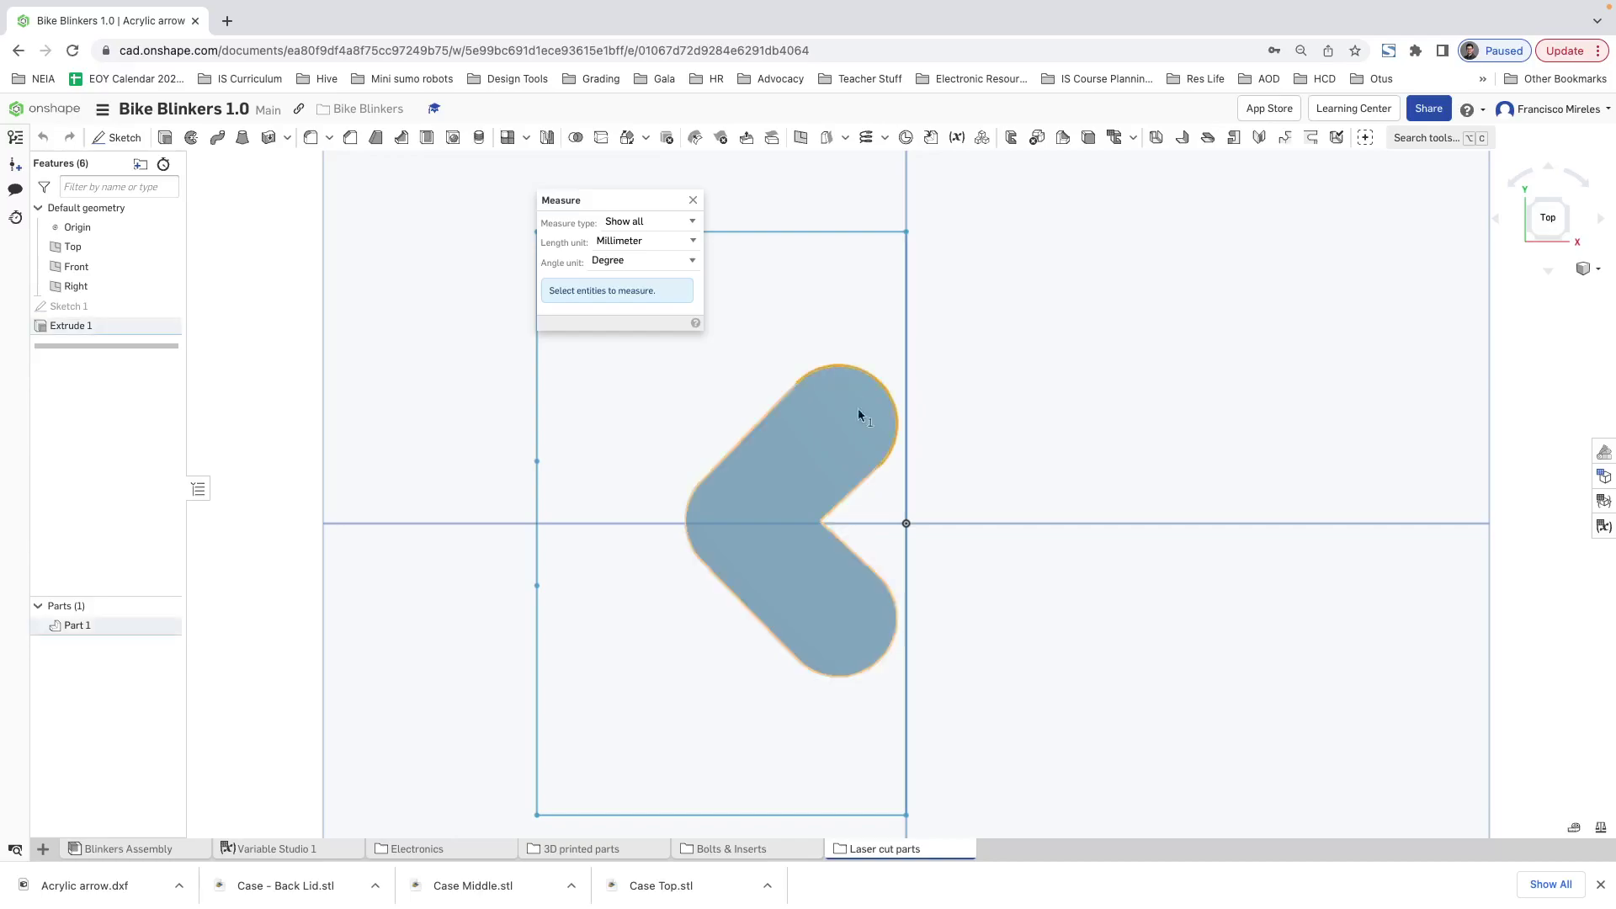
{"action": "left_click", "coordinate": [833, 673]}
{"action": "mouse_move", "coordinate": [612, 282]}
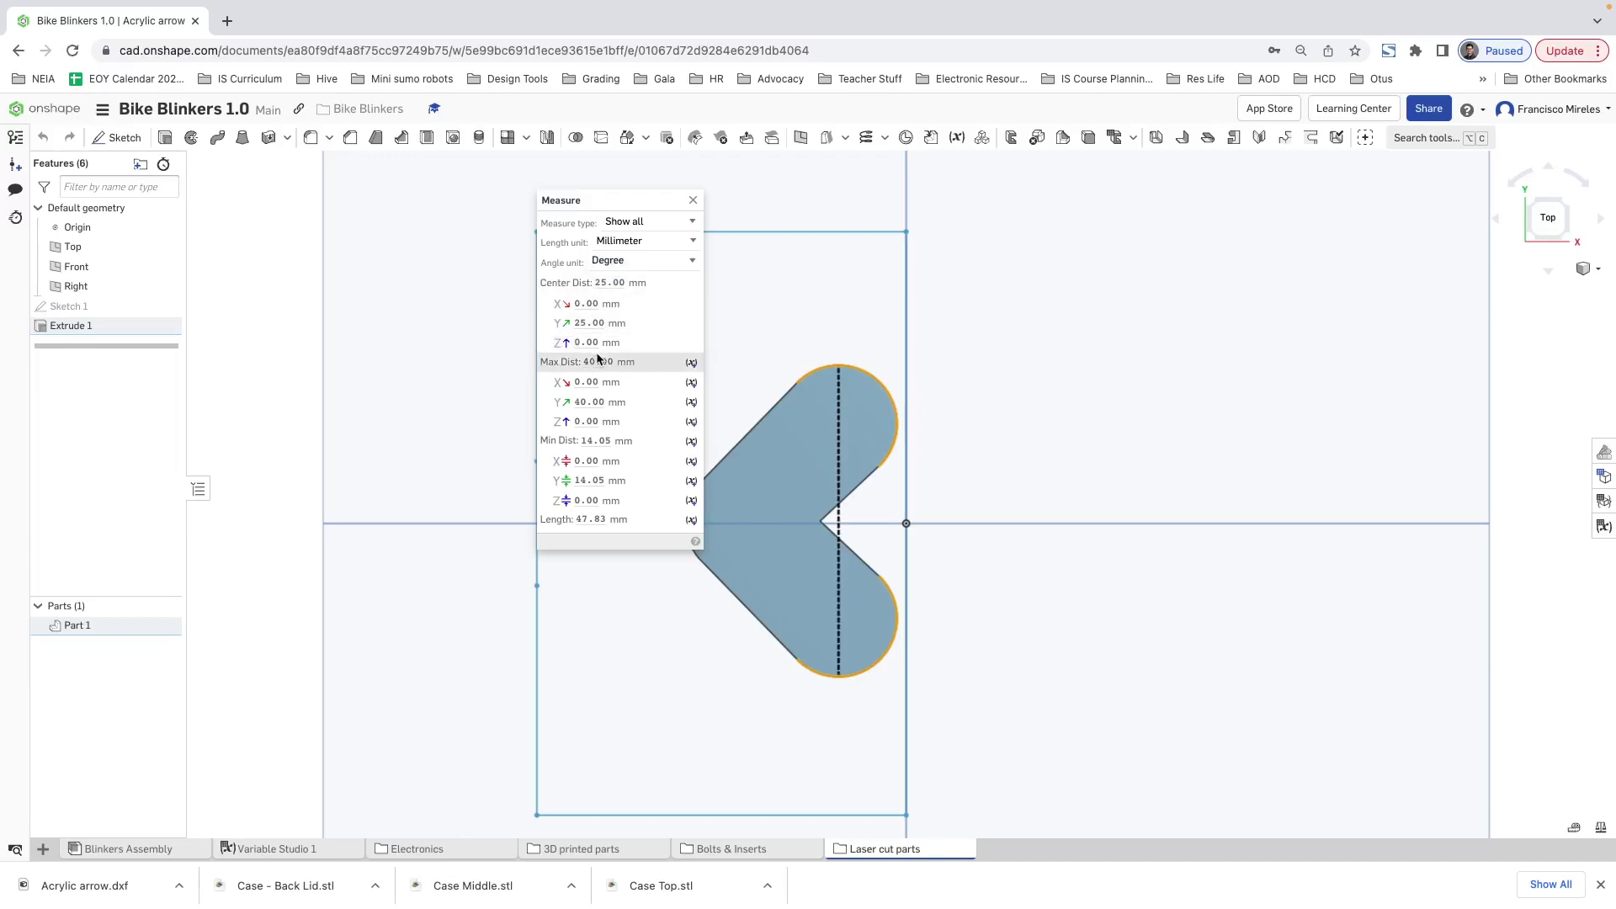
{"action": "mouse_move", "coordinate": [595, 359]}
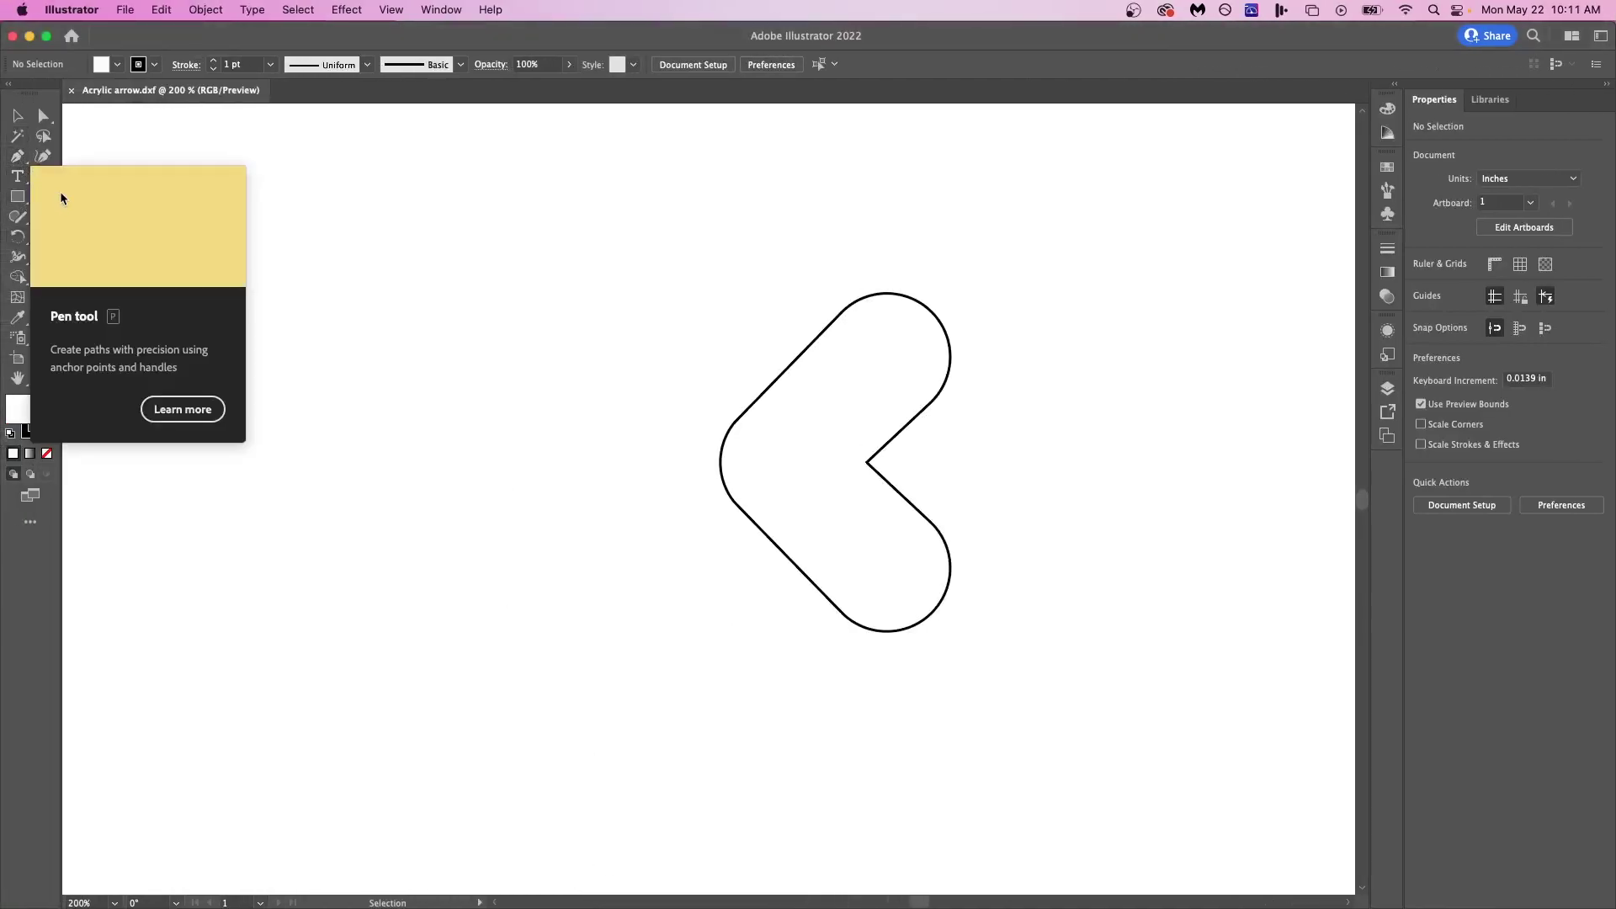
Back in Illustrator, draw a vertical Pen line about 40 mm long from the arrow's topmost to its lowest edge.
{"action": "left_click", "coordinate": [17, 156]}
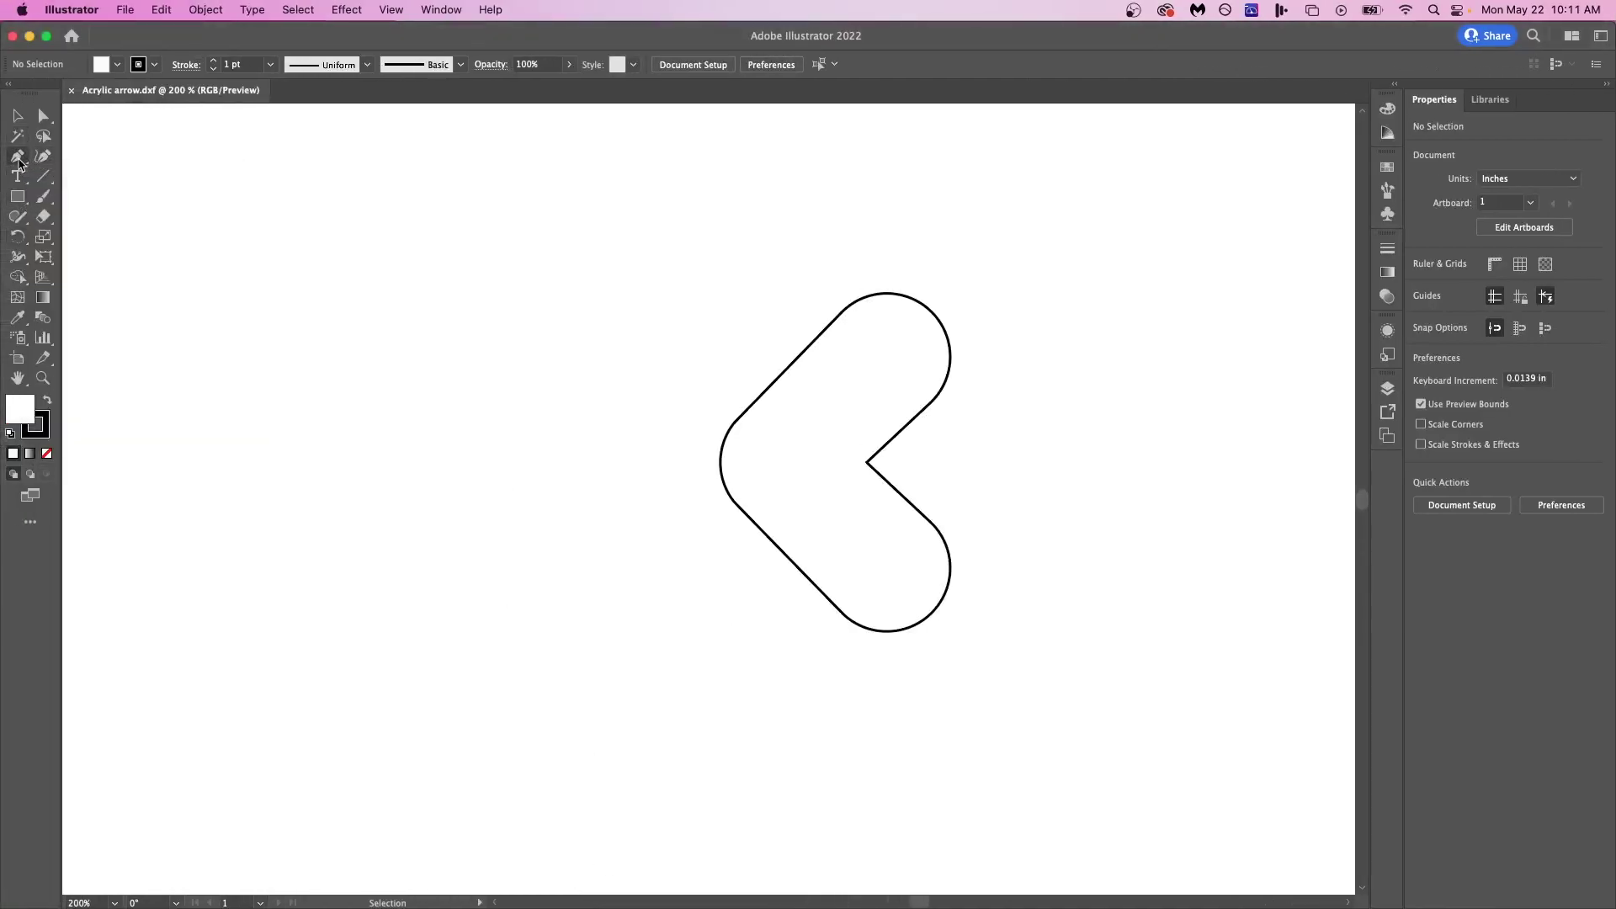
{"action": "left_click", "coordinate": [891, 295]}
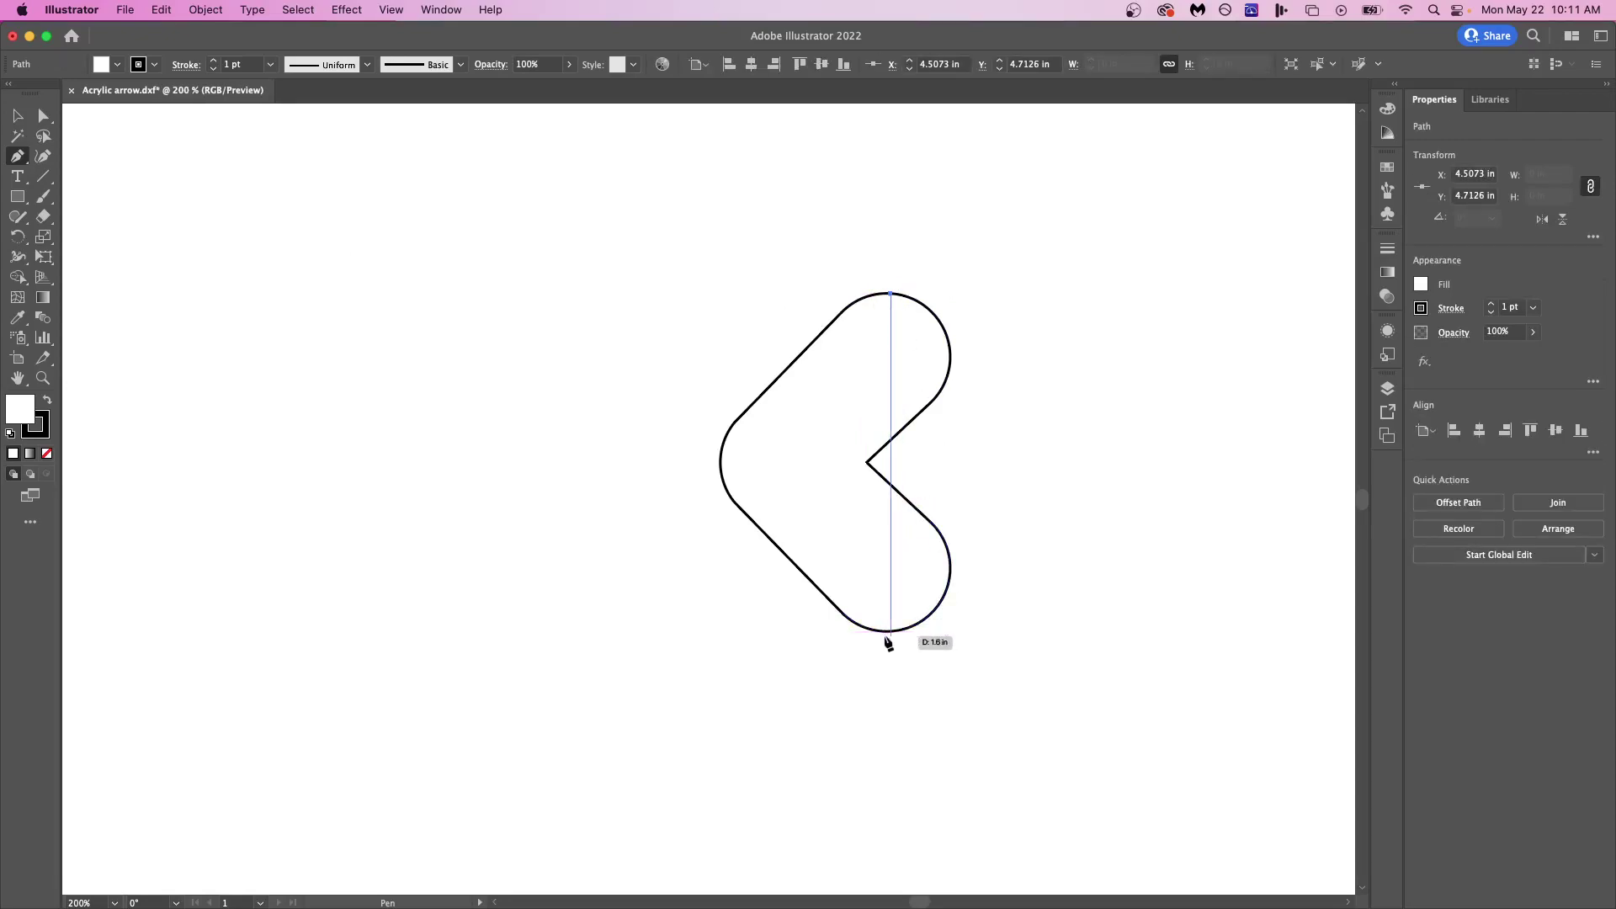
{"action": "left_click", "coordinate": [891, 631]}
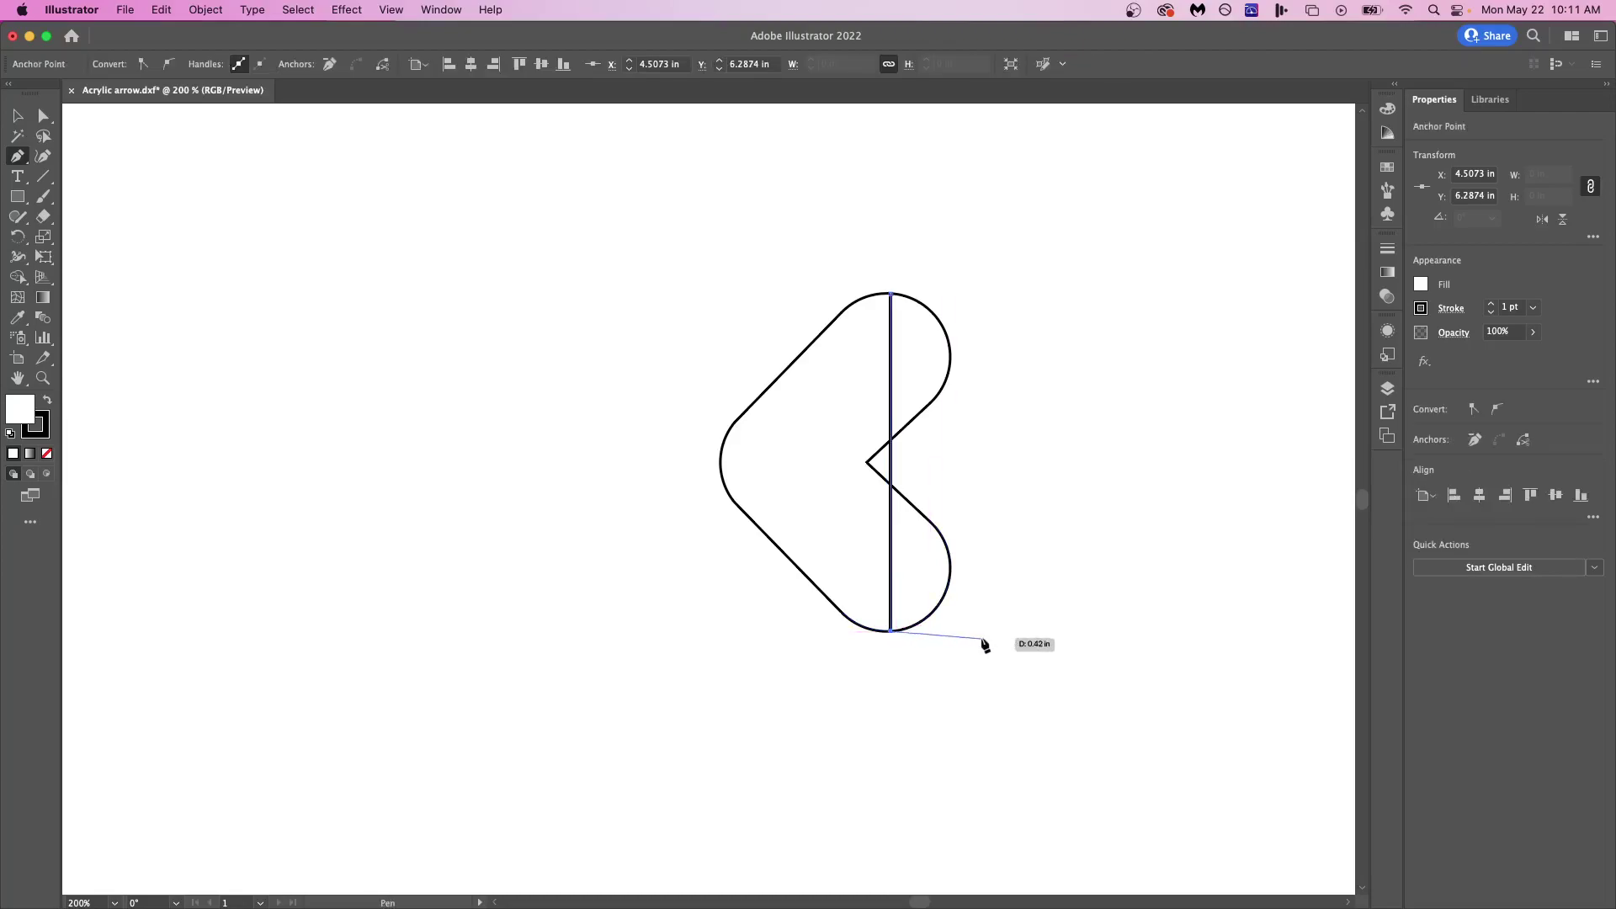
{"action": "left_click", "coordinate": [18, 115]}
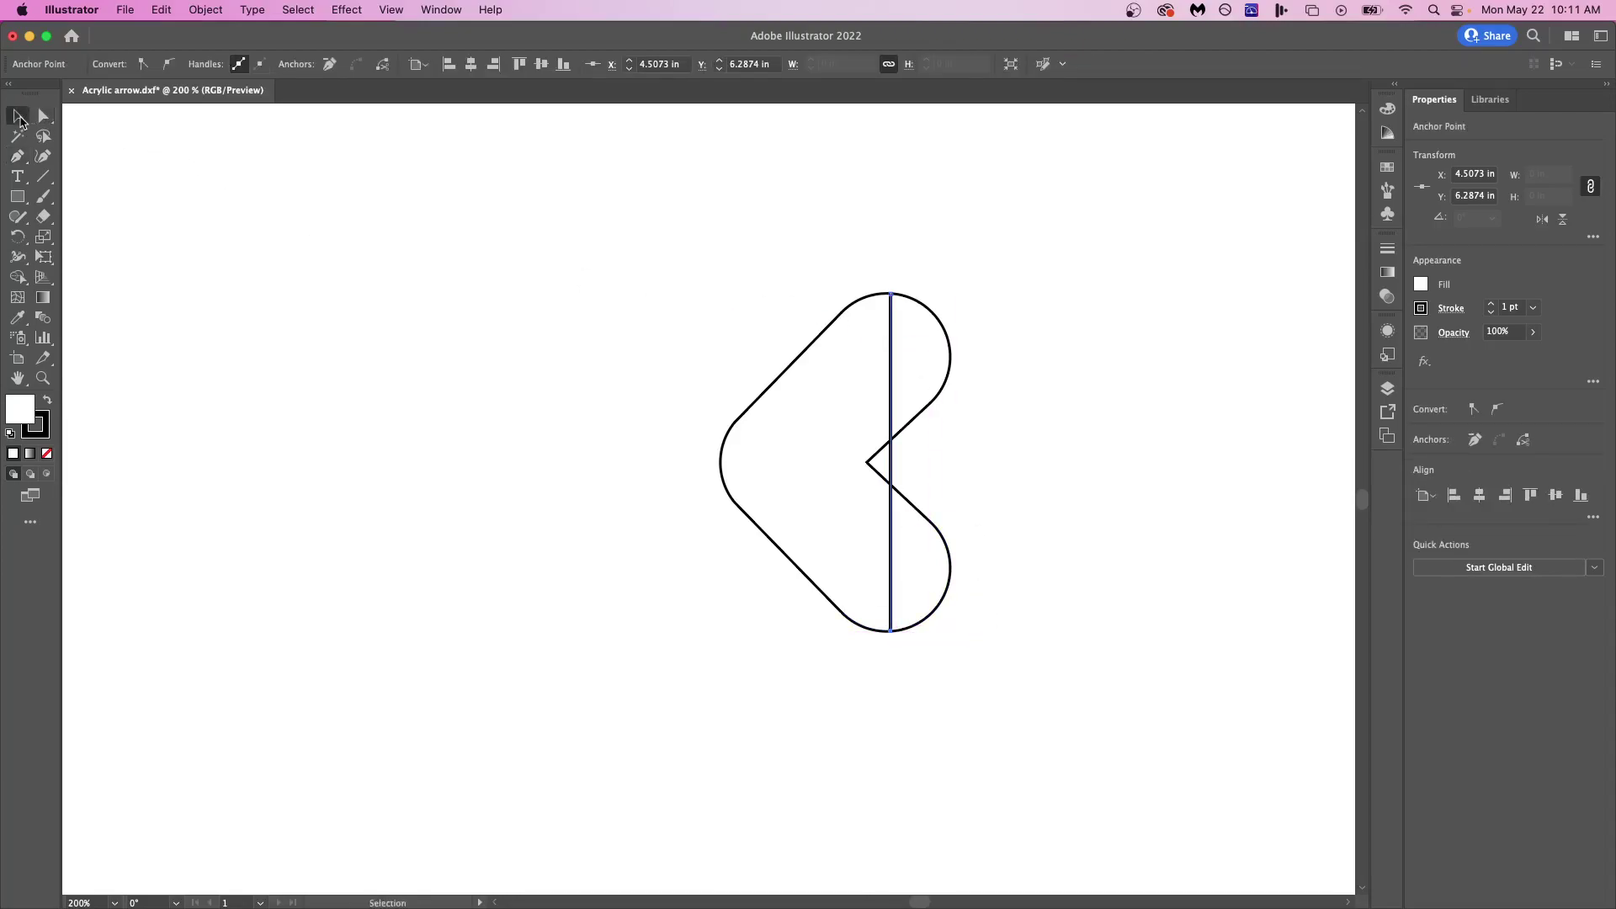
Set the document units to millimeters in Document Setup.
{"action": "left_click", "coordinate": [124, 10]}
{"action": "left_click", "coordinate": [218, 439]}
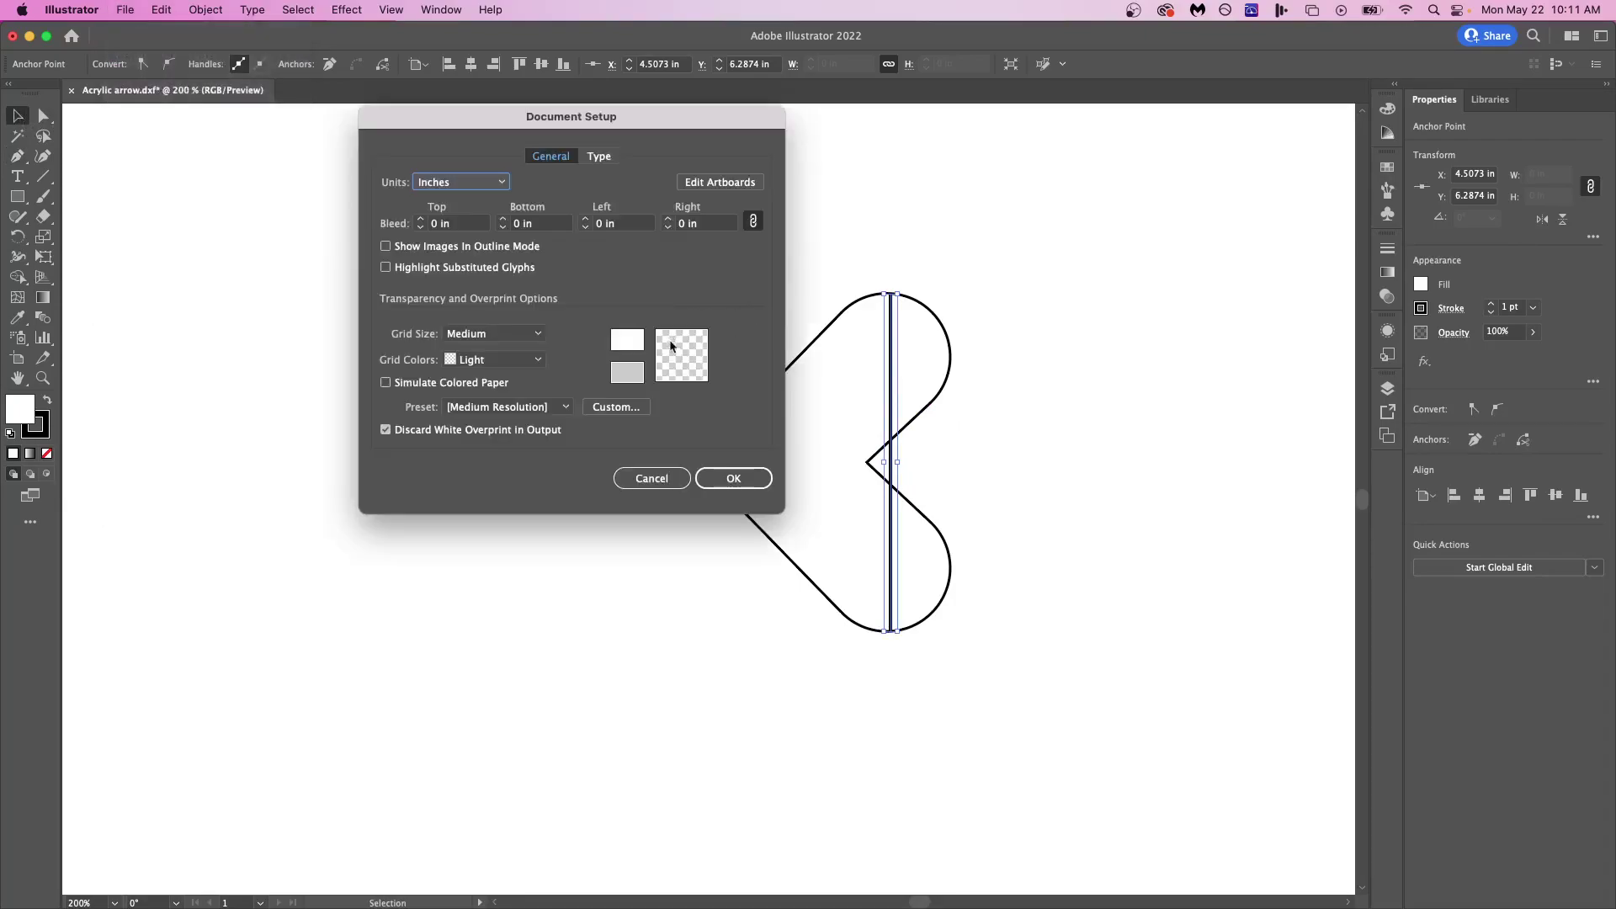
{"action": "left_click", "coordinate": [439, 184]}
{"action": "left_click", "coordinate": [454, 337]}
{"action": "left_click", "coordinate": [733, 478]}
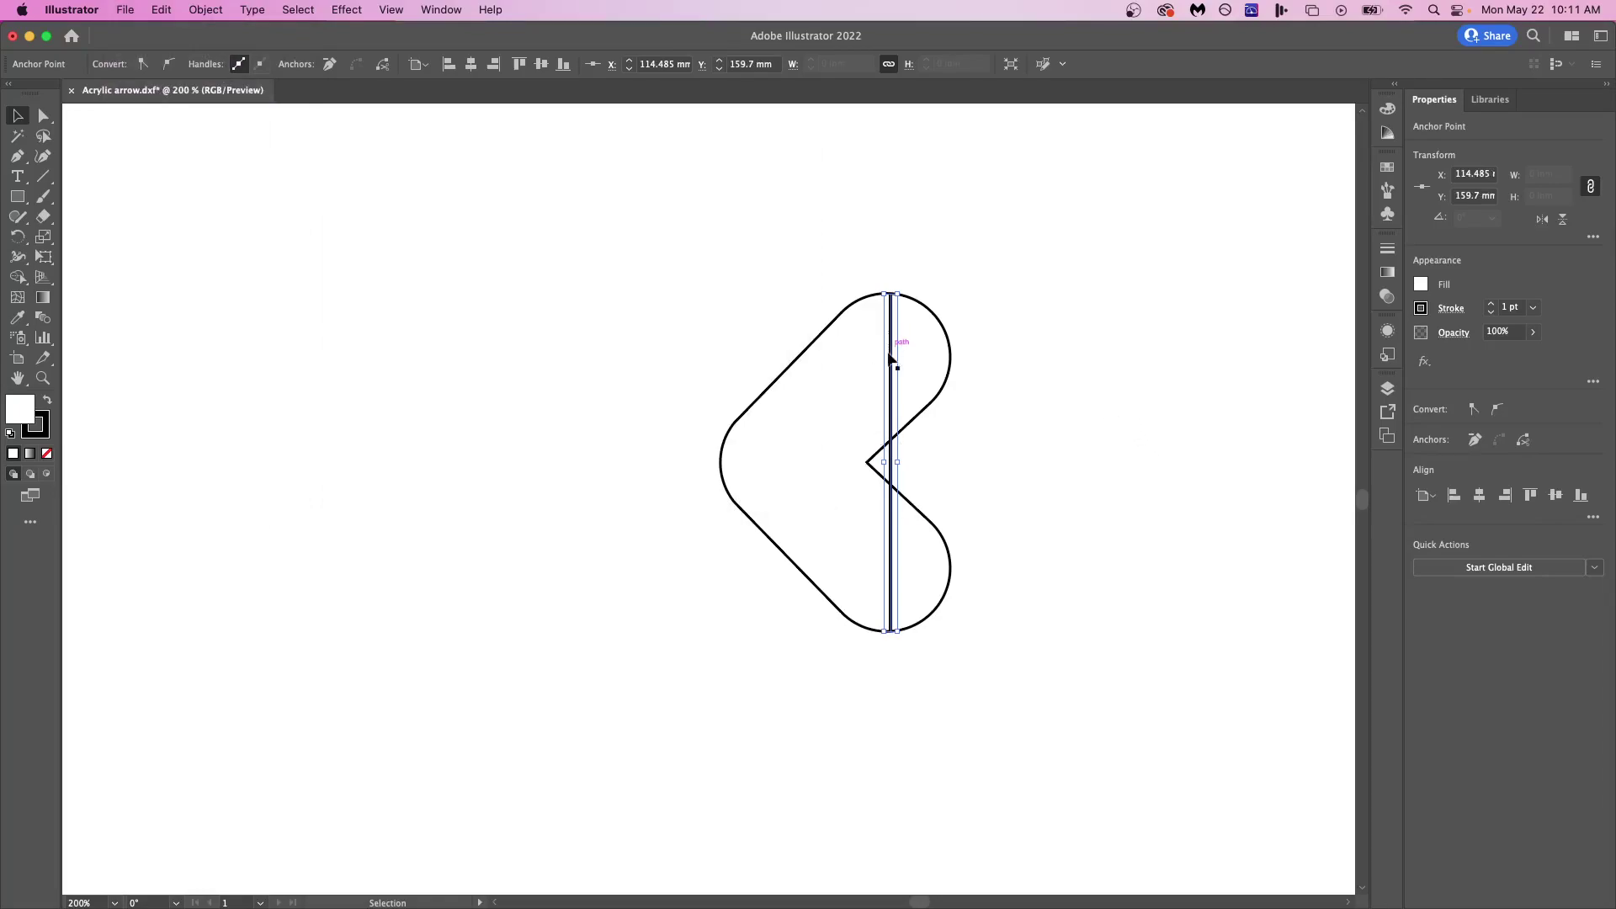
Check the height of the vertical reference line across the arrow and delete the line.
{"action": "mouse_move", "coordinate": [894, 350]}
{"action": "left_mouse_down"}
{"action": "mouse_move", "coordinate": [1050, 350]}
{"action": "mouse_move", "coordinate": [888, 361]}
{"action": "left_mouse_up"}
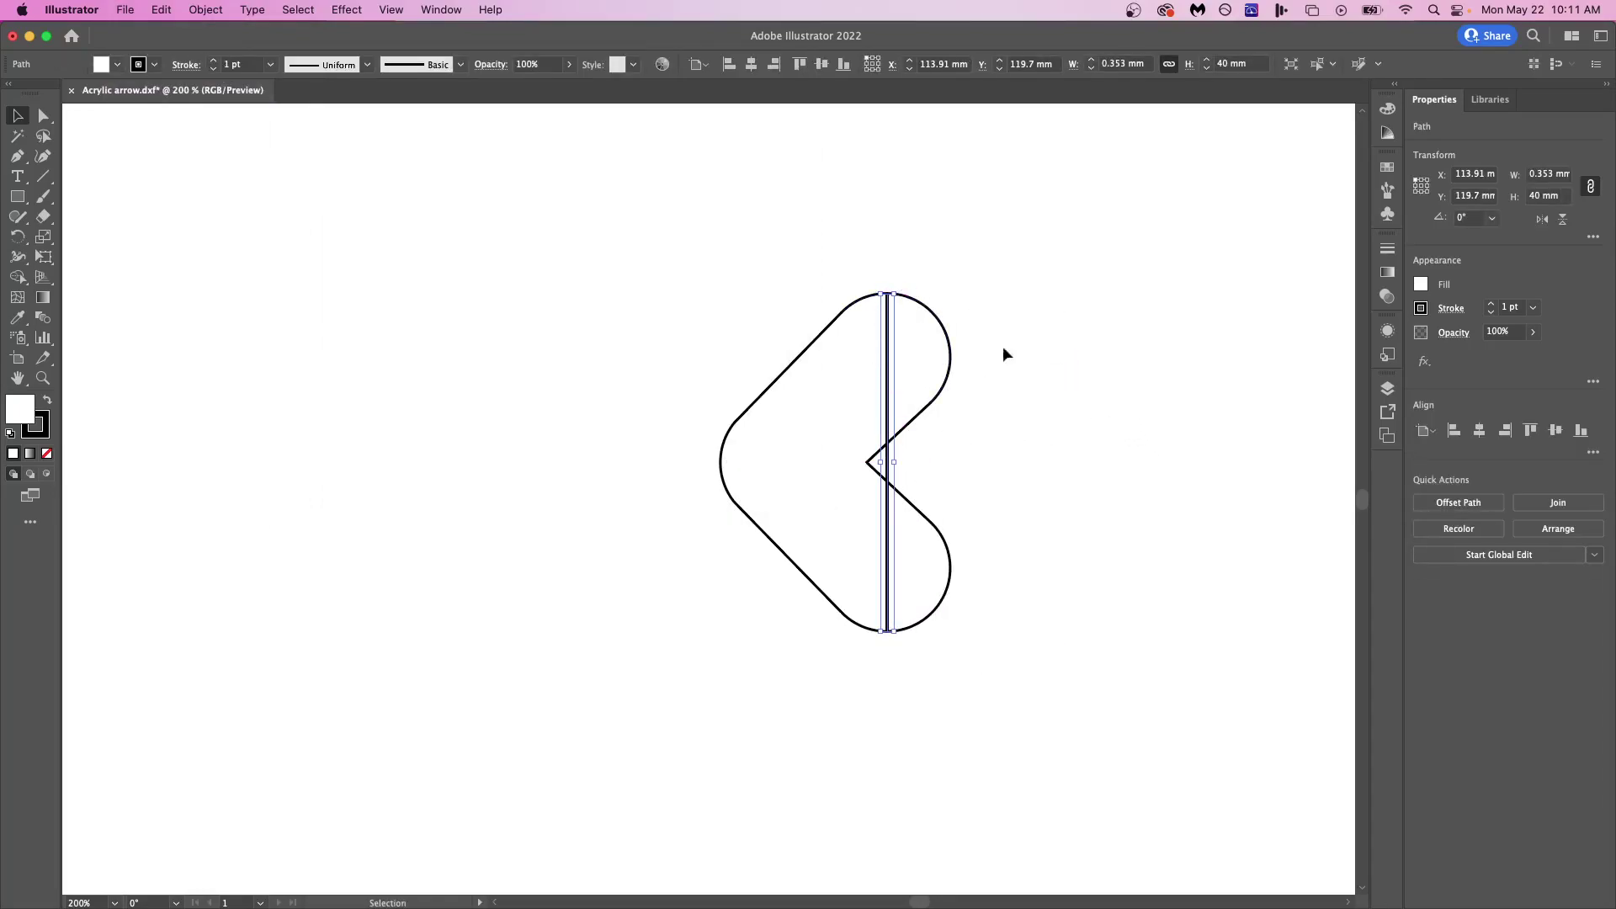
{"action": "double_click", "coordinate": [1540, 199]}
{"action": "left_click", "coordinate": [1547, 199]}
{"action": "left_click_drag", "start_coordinate": [889, 378], "coordinate": [994, 381]}
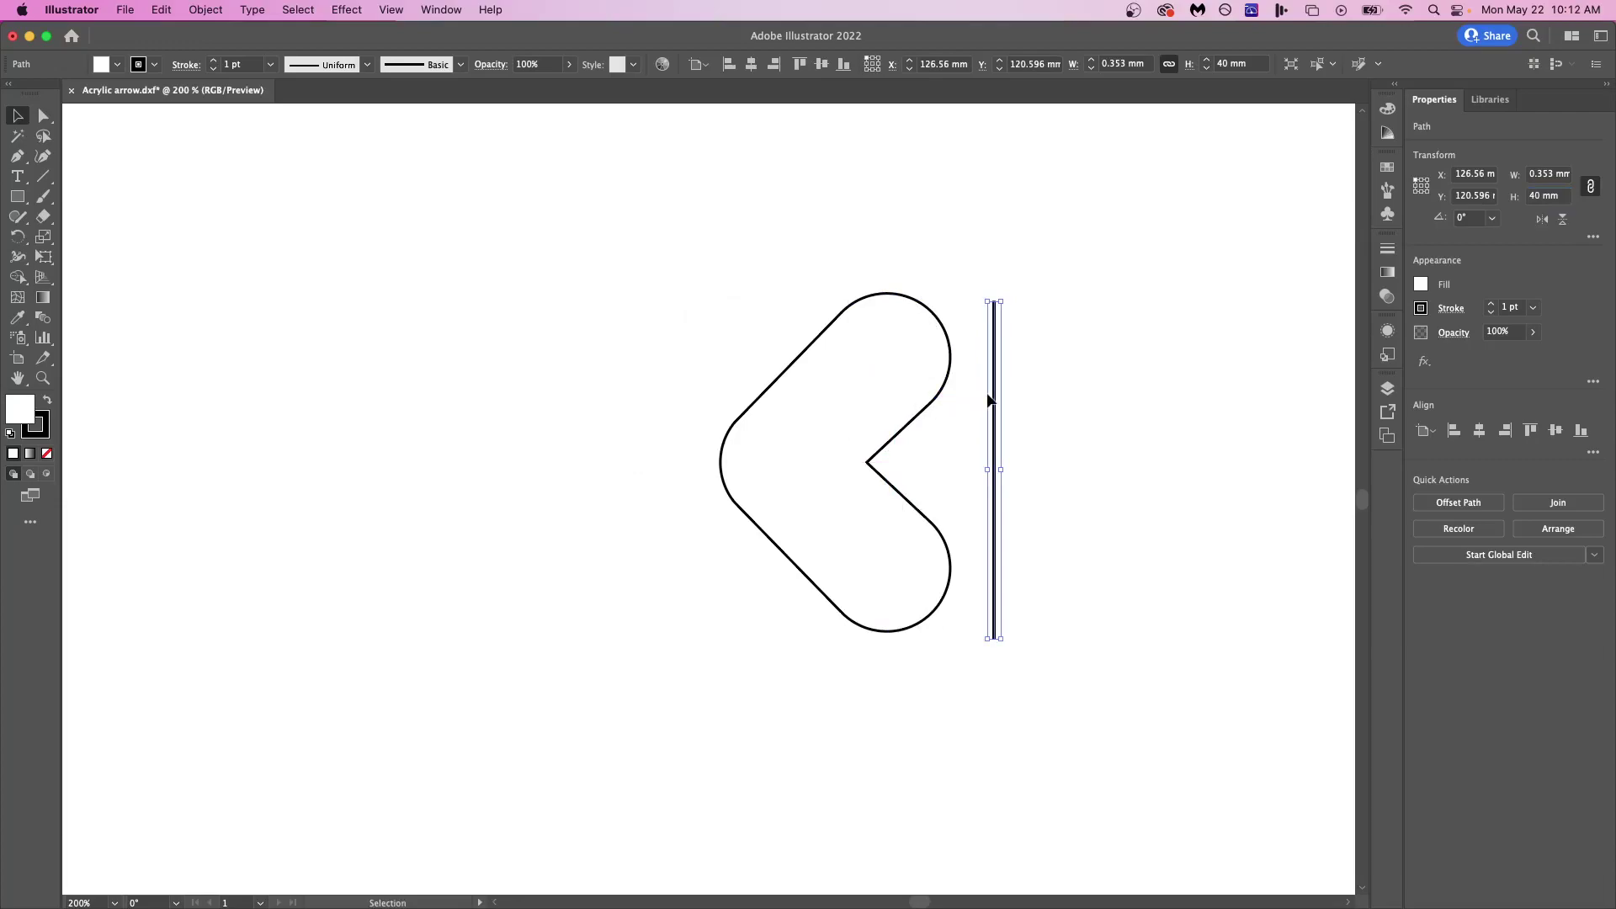
{"action": "key", "text": "Delete"}
Set the arrow outline's stroke color to pure red, hex FF0000.
{"action": "left_click_drag", "start_coordinate": [687, 294], "coordinate": [1080, 663]}
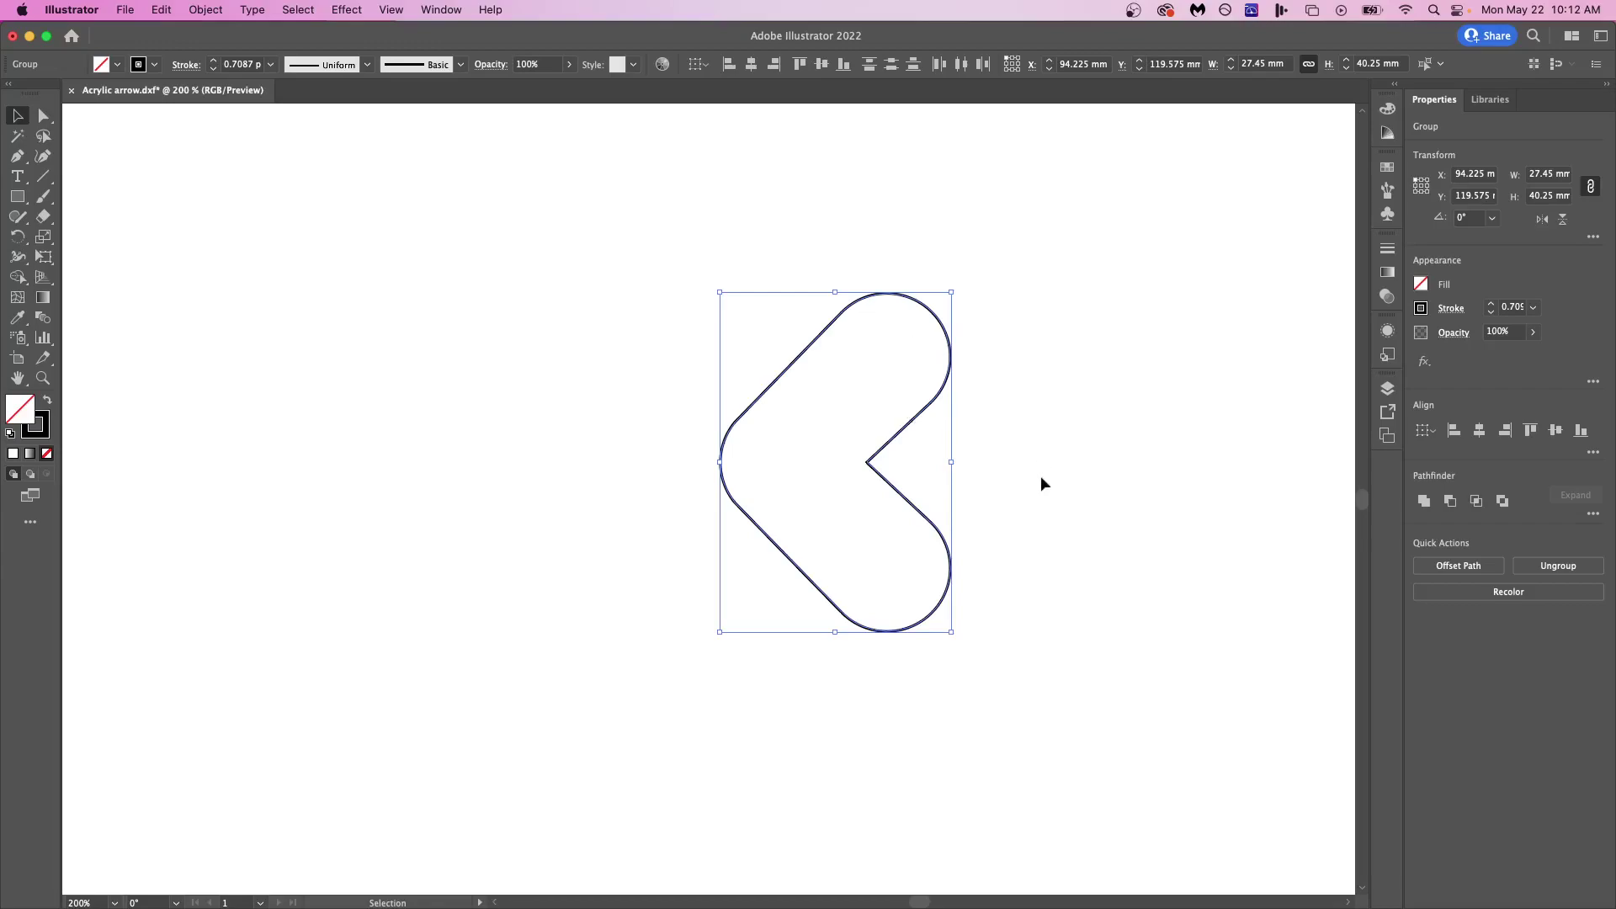
{"action": "double_click", "coordinate": [46, 430]}
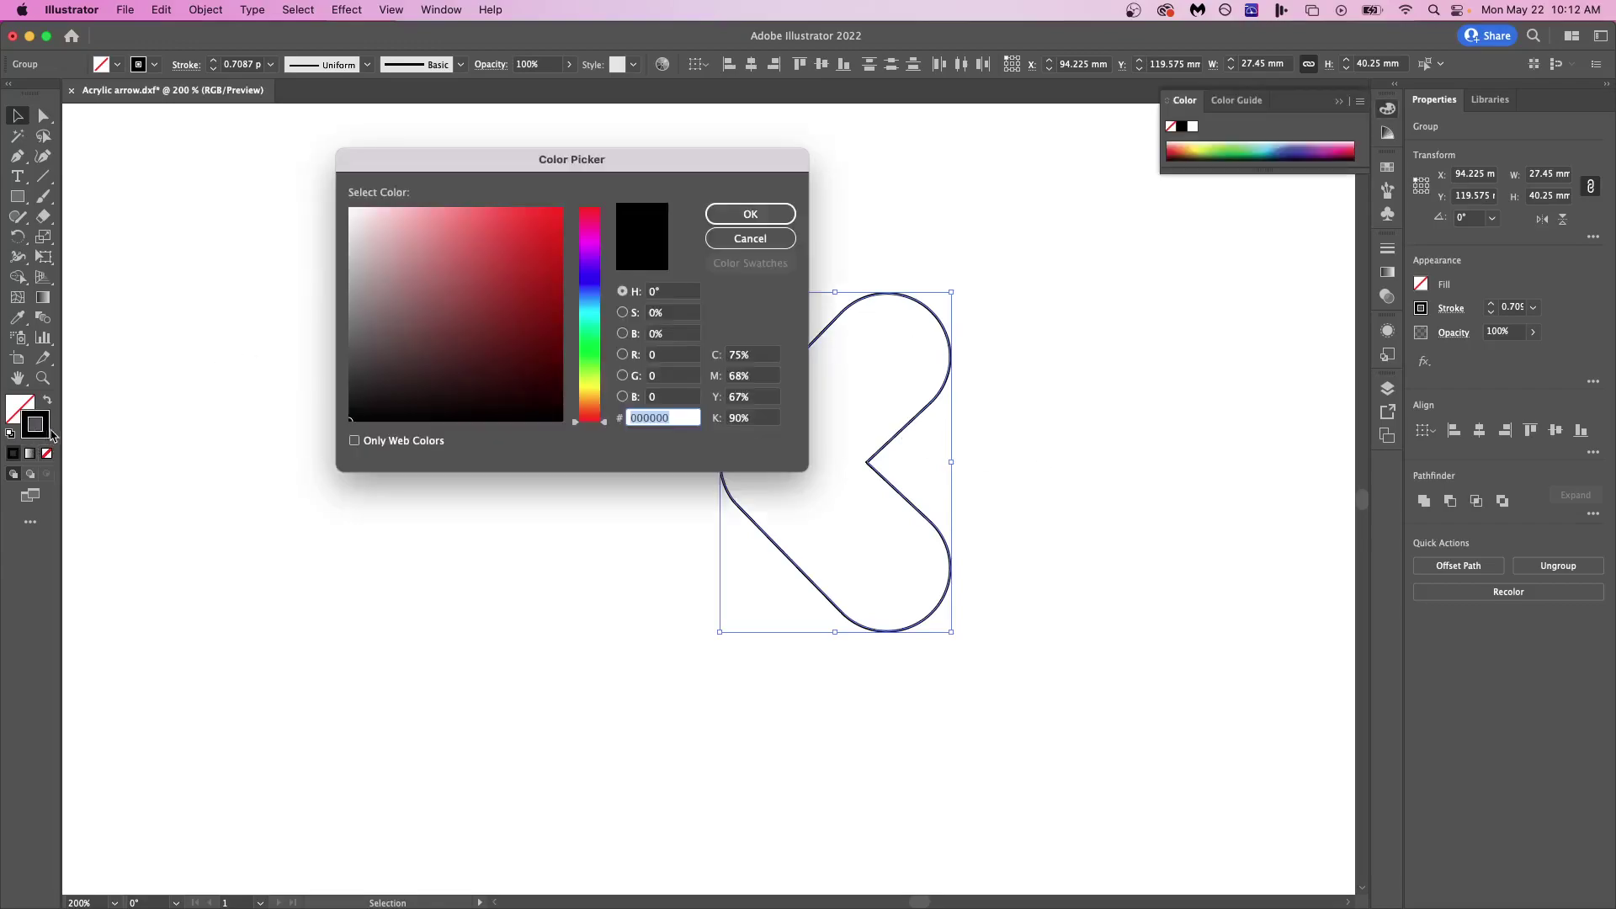
{"action": "left_click_drag", "start_coordinate": [478, 281], "coordinate": [579, 176]}
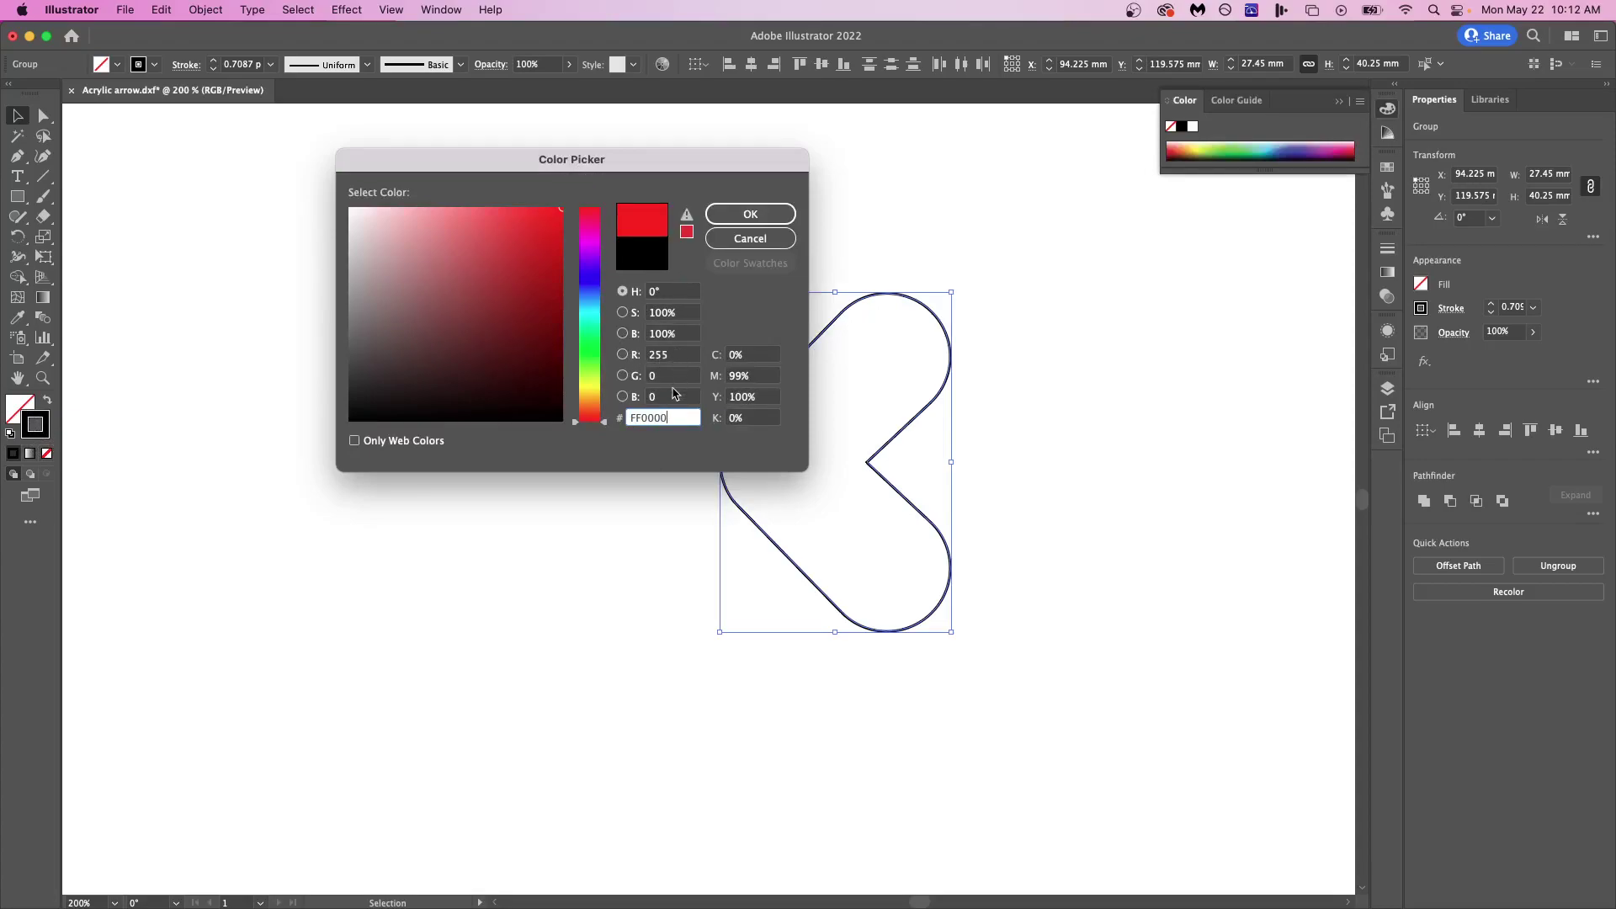
{"action": "left_click", "coordinate": [750, 214]}
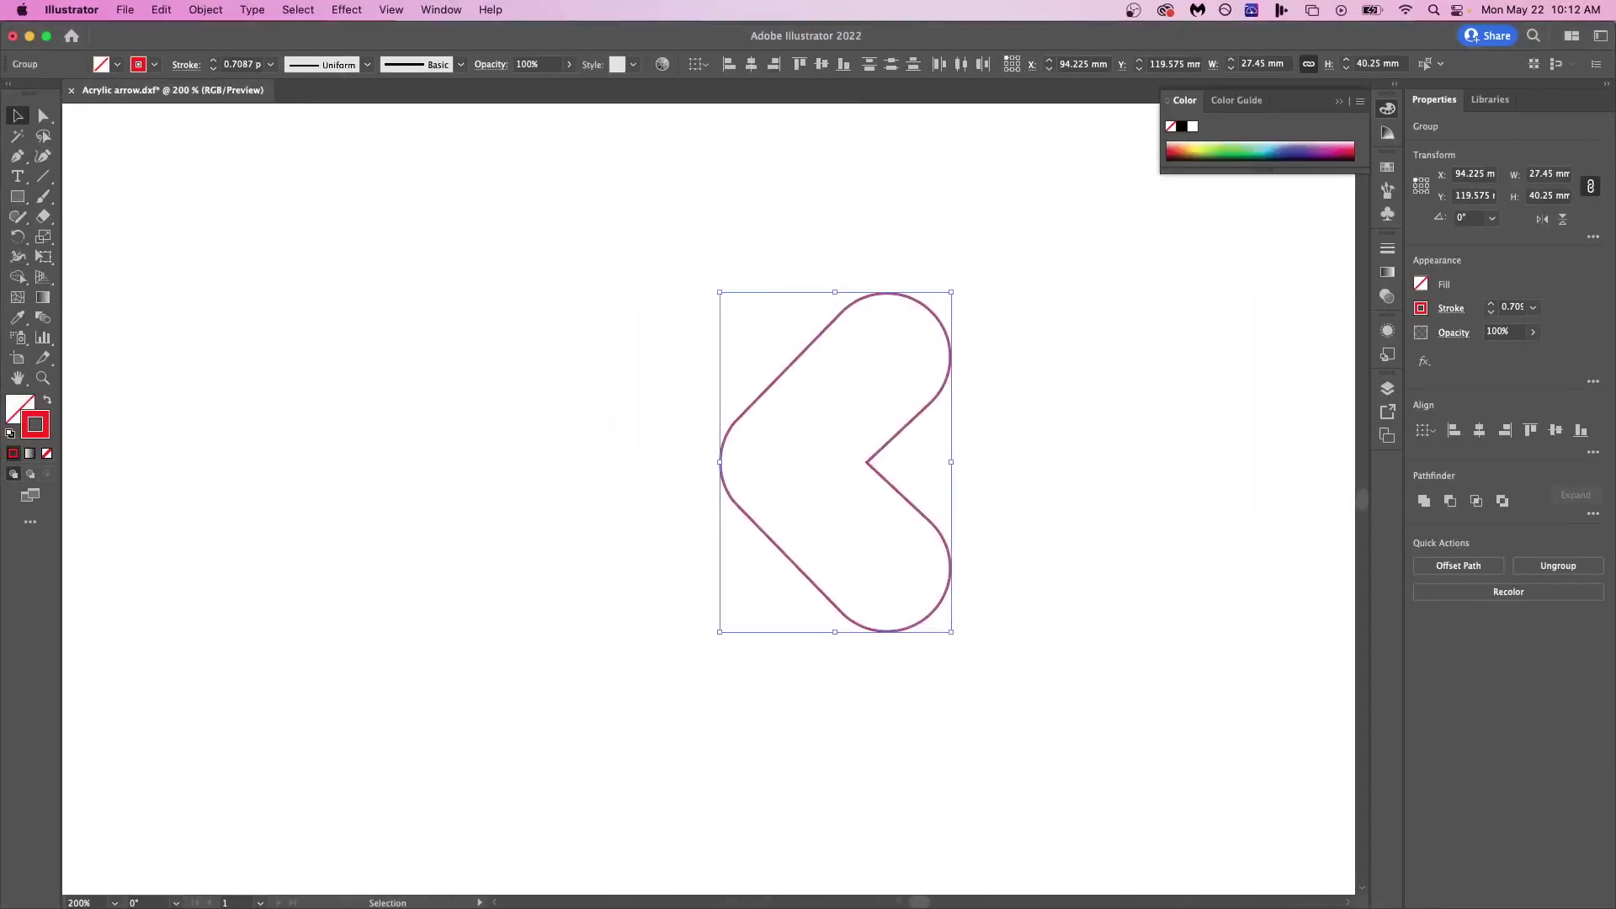
Set the arrow outline's stroke weight to 0.001 in and deselect the arrow.
{"action": "key", "text": "super+Tab"}
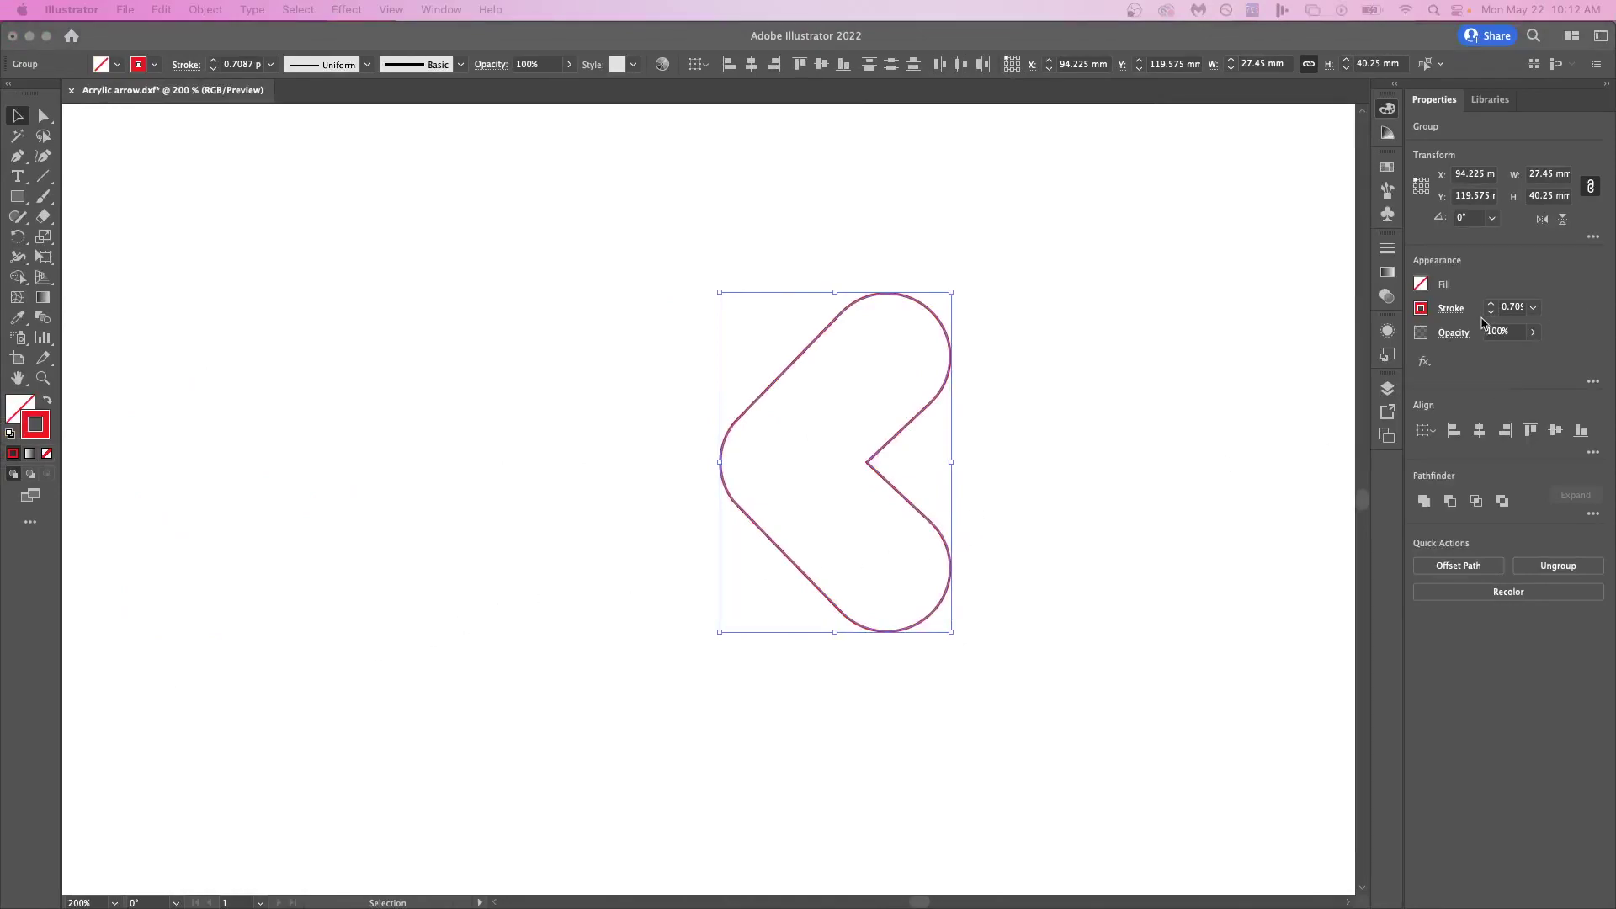
{"action": "left_click", "coordinate": [1513, 308]}
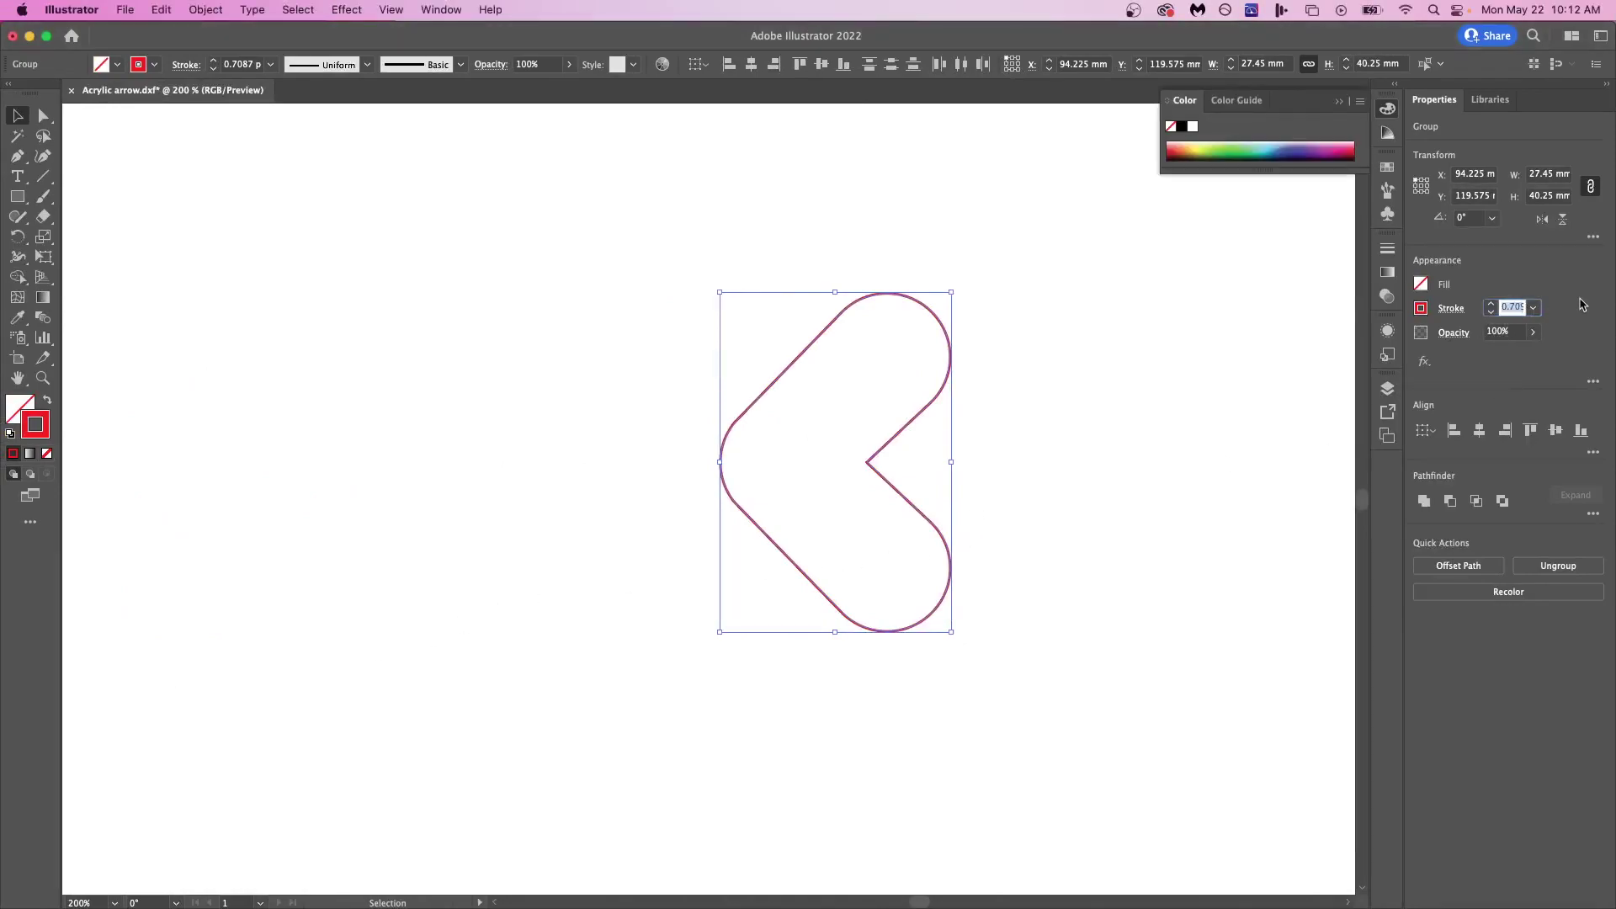
{"action": "key", "text": "BackSpace"}
{"action": "type", "text": "0.001 in"}
{"action": "key", "text": "Return"}
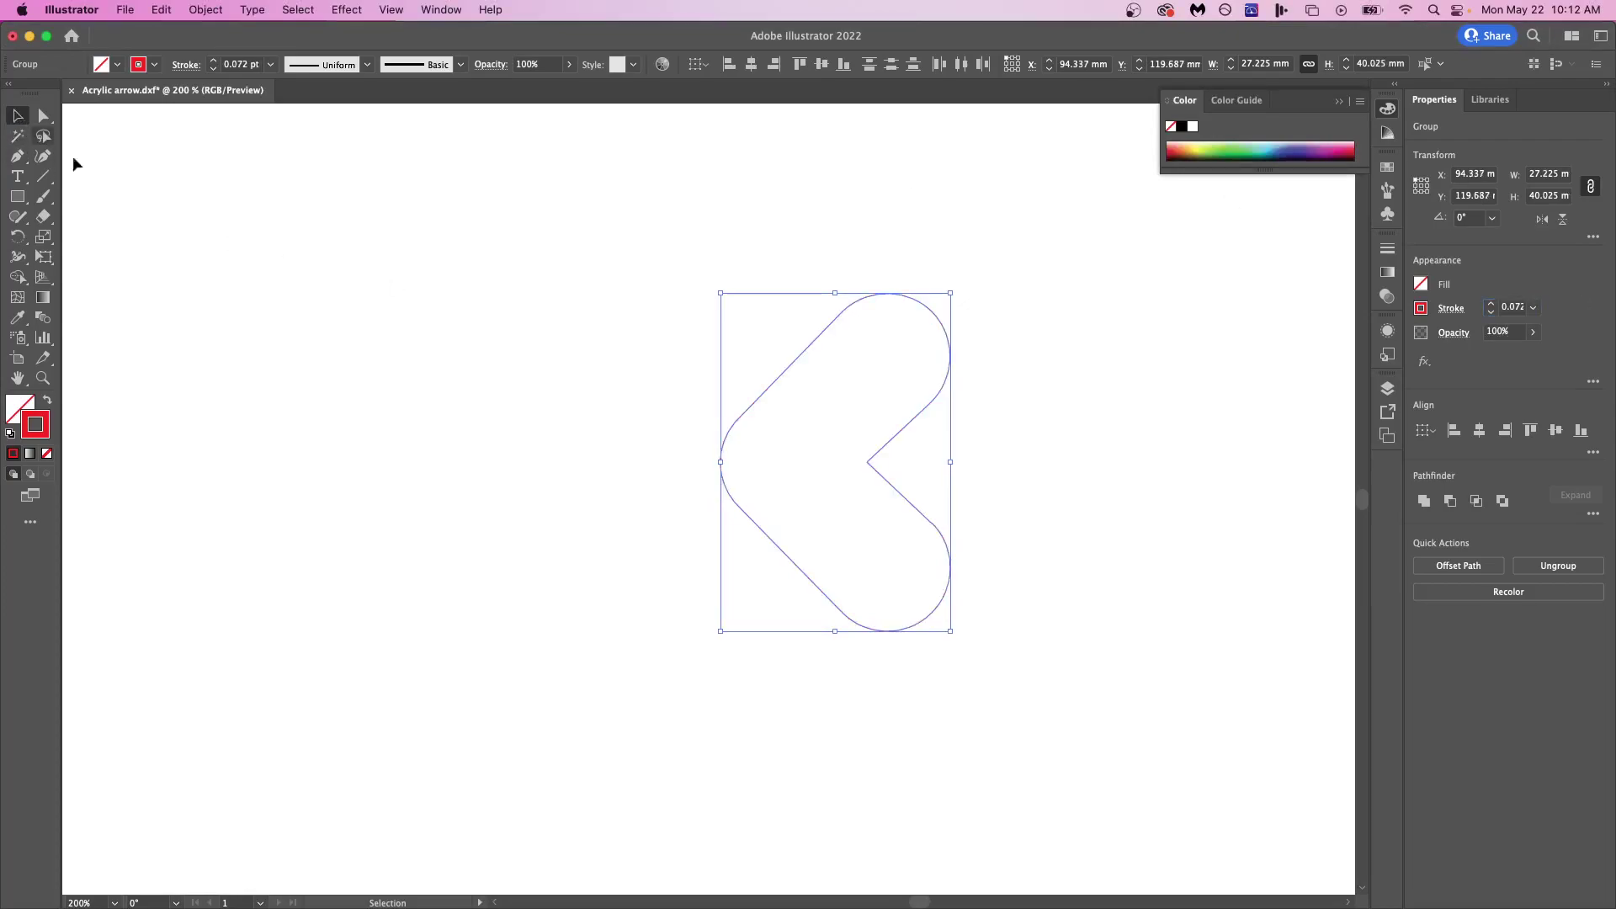
{"action": "left_click", "coordinate": [986, 450]}
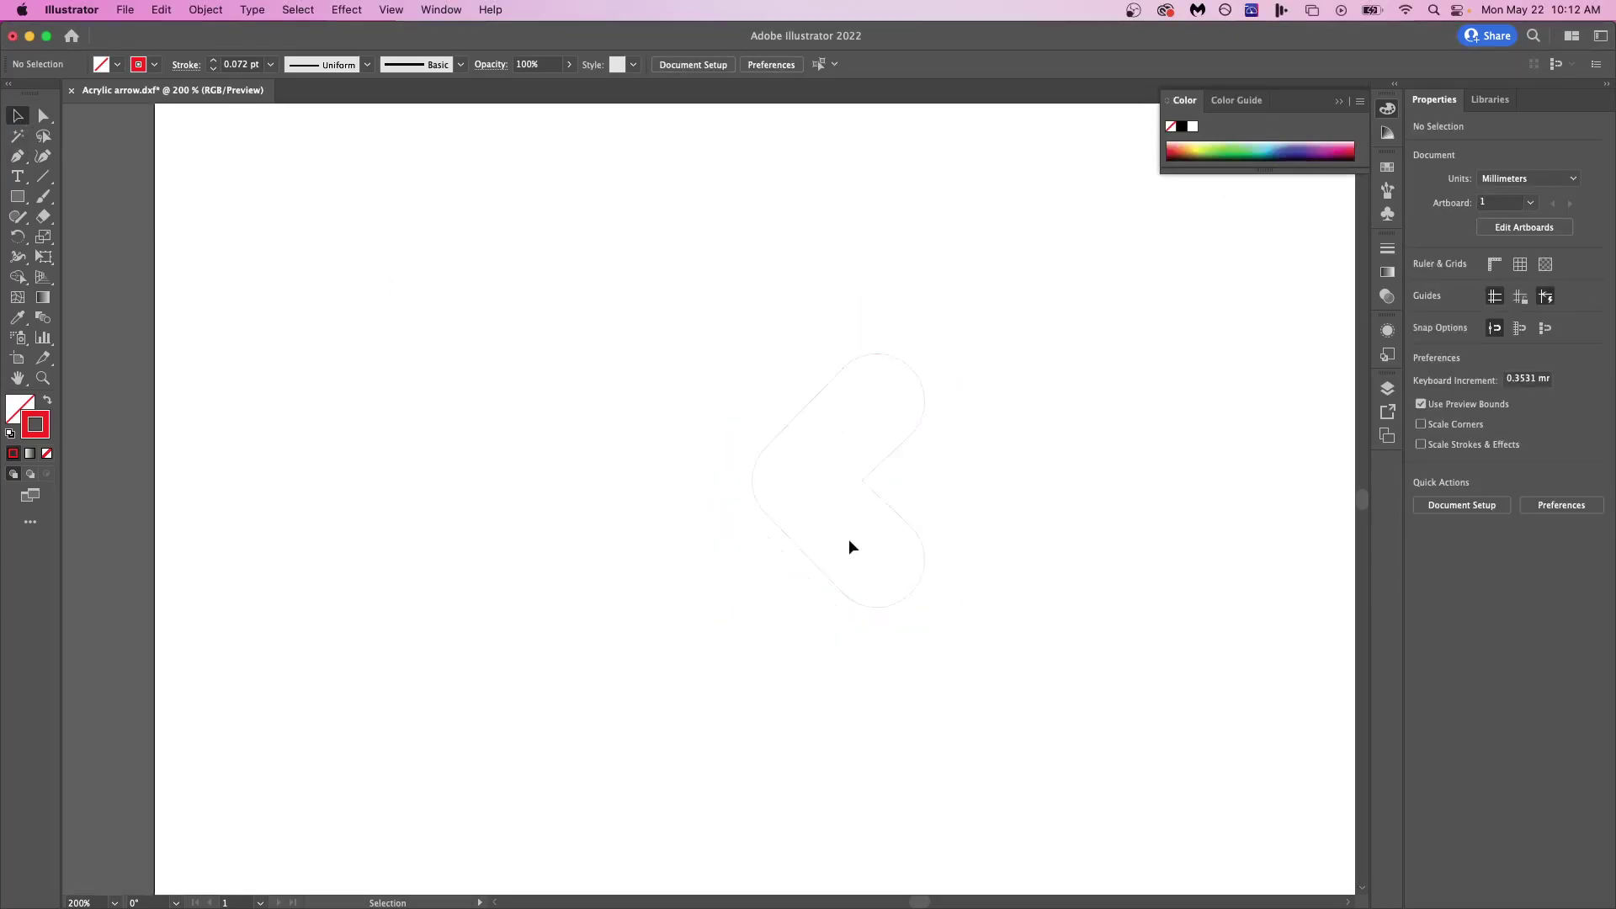
Move the arrow into the artboard's upper-left corner, at about X 5.7 mm and Y 4.8 mm.
{"action": "scroll", "coordinate": [846, 543], "scroll_direction": "down", "scroll_amount": 5}
{"action": "left_click_drag", "start_coordinate": [802, 461], "coordinate": [961, 600]}
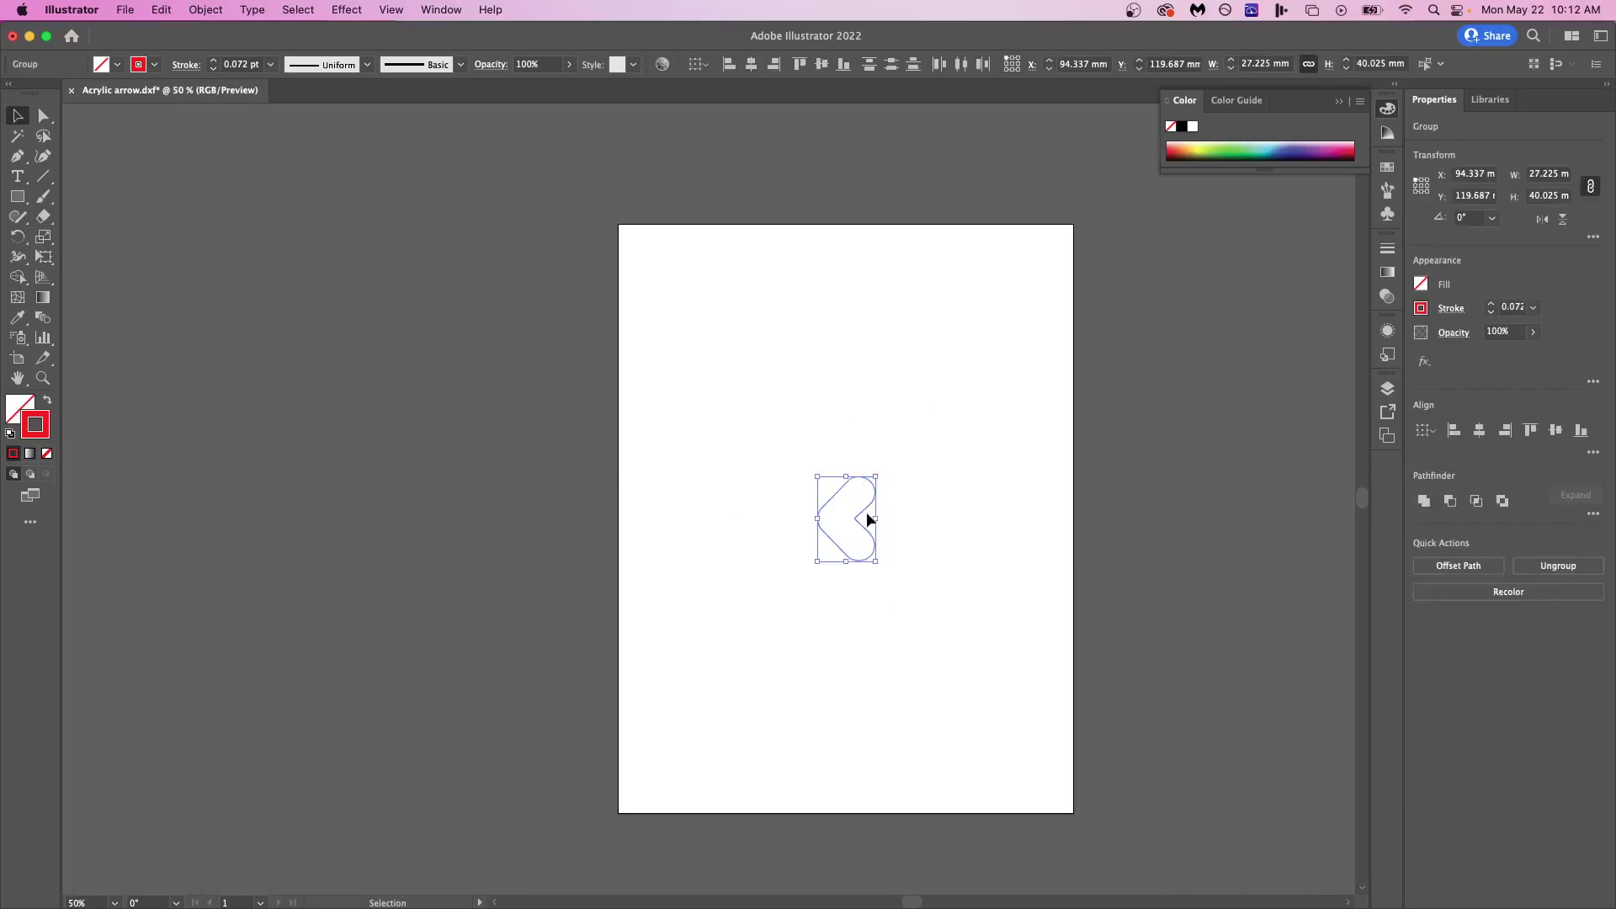
{"action": "left_click_drag", "start_coordinate": [867, 513], "coordinate": [679, 272]}
{"action": "scroll", "coordinate": [659, 240], "scroll_direction": "up", "scroll_amount": 3}
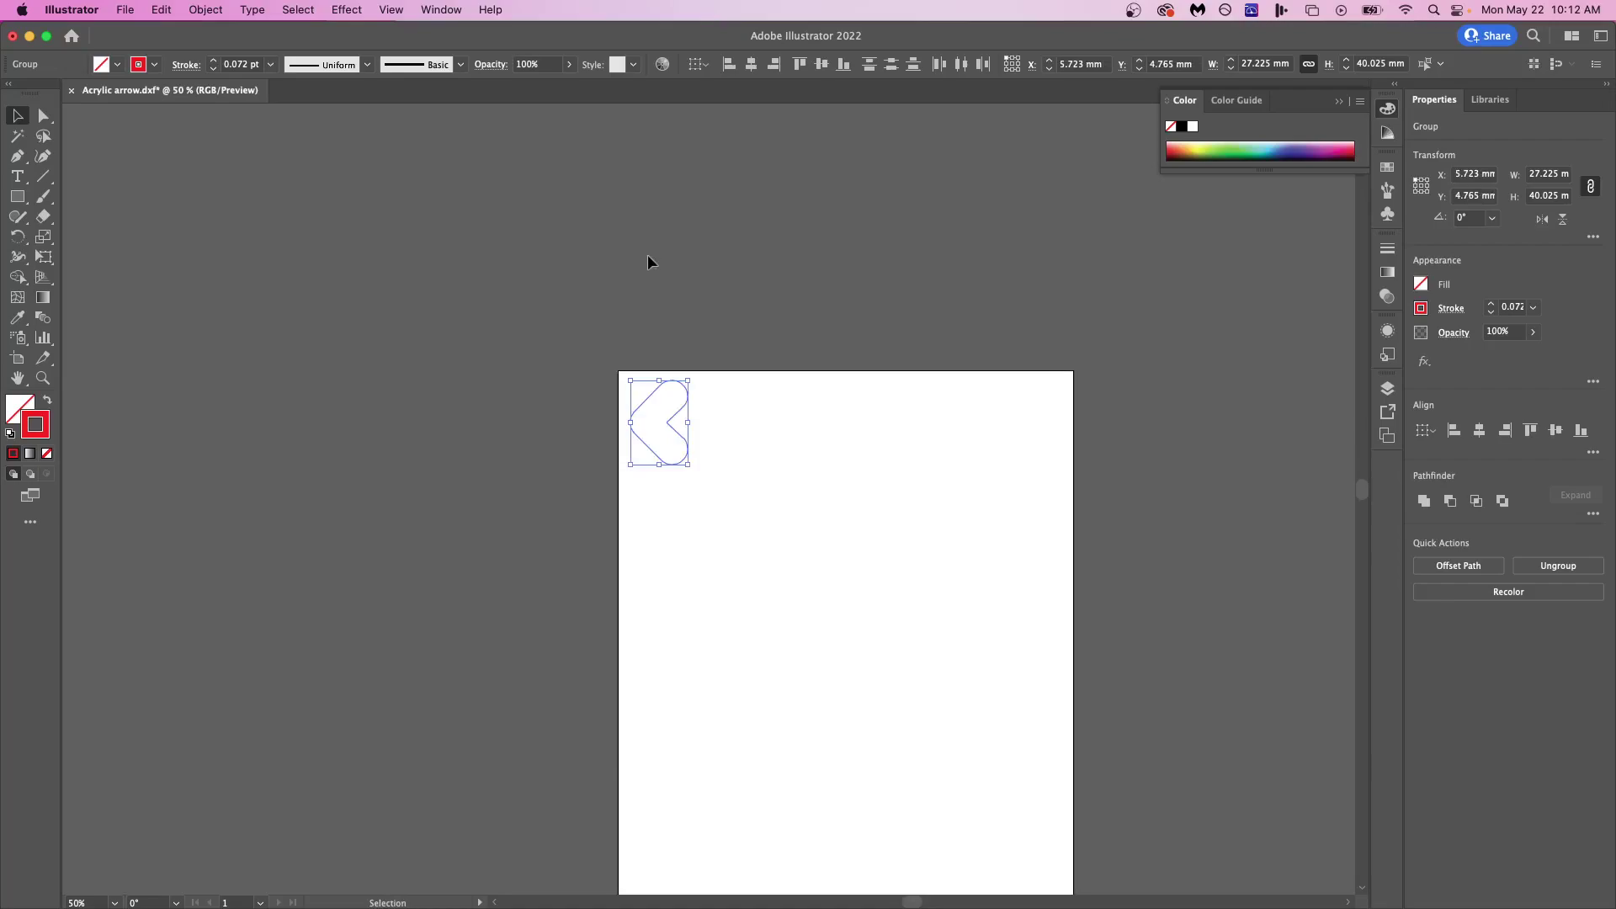
Duplicate the arrow about 25 mm to the right, level with the original.
{"action": "scroll", "coordinate": [648, 262], "scroll_direction": "down", "scroll_amount": 1}
{"action": "scroll", "coordinate": [656, 336], "scroll_direction": "up", "scroll_amount": 4}
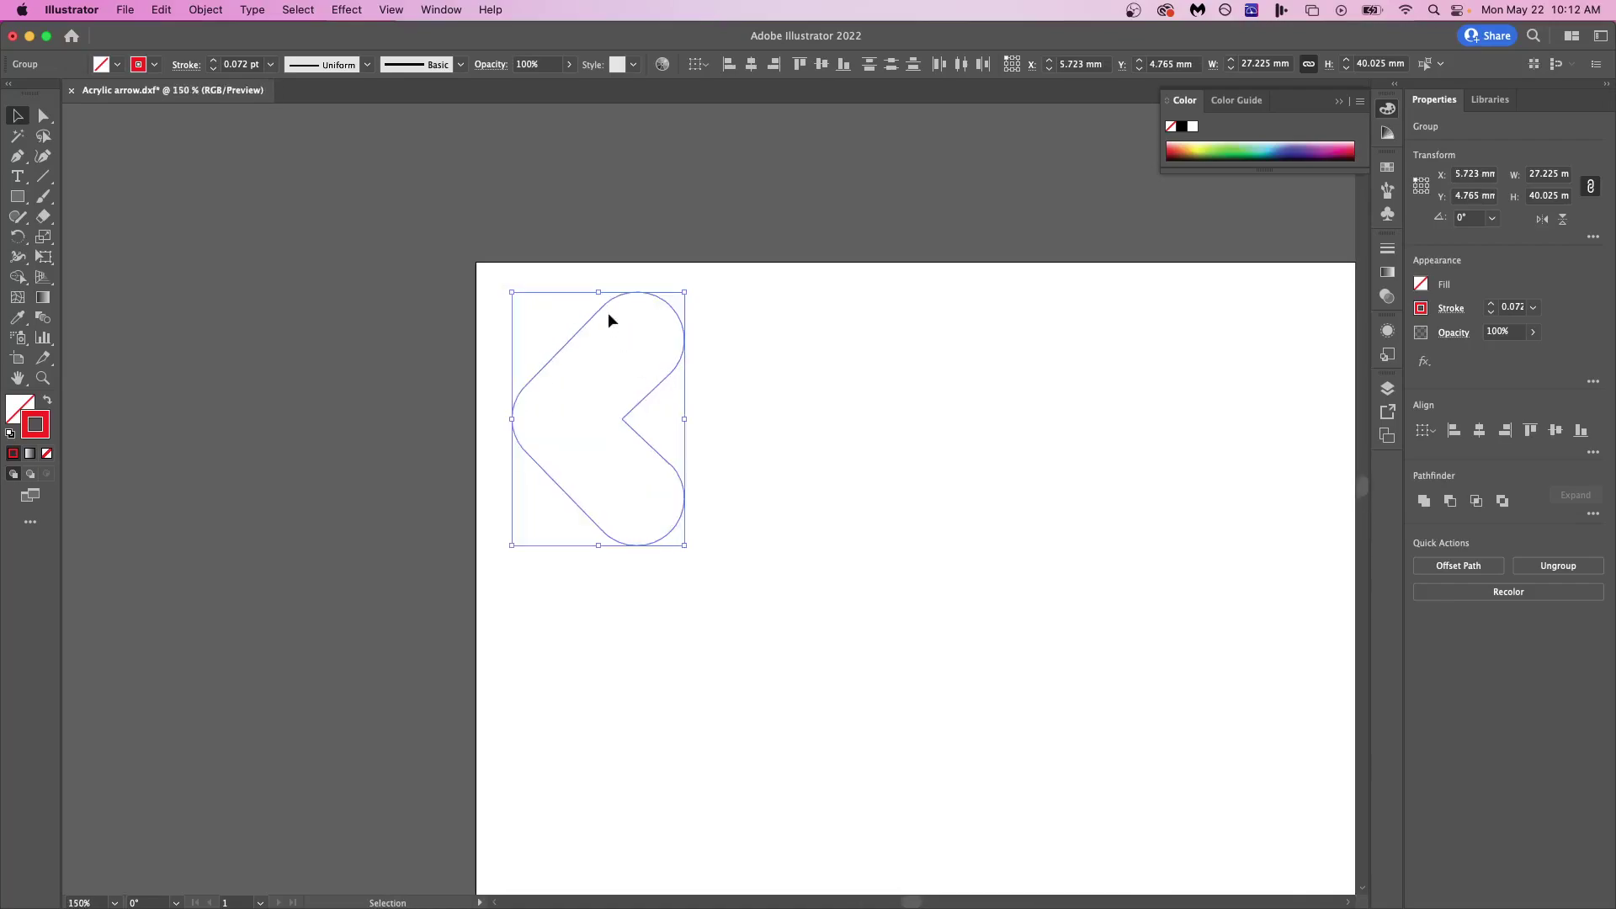
{"action": "left_click_drag", "start_coordinate": [630, 300], "coordinate": [790, 299]}
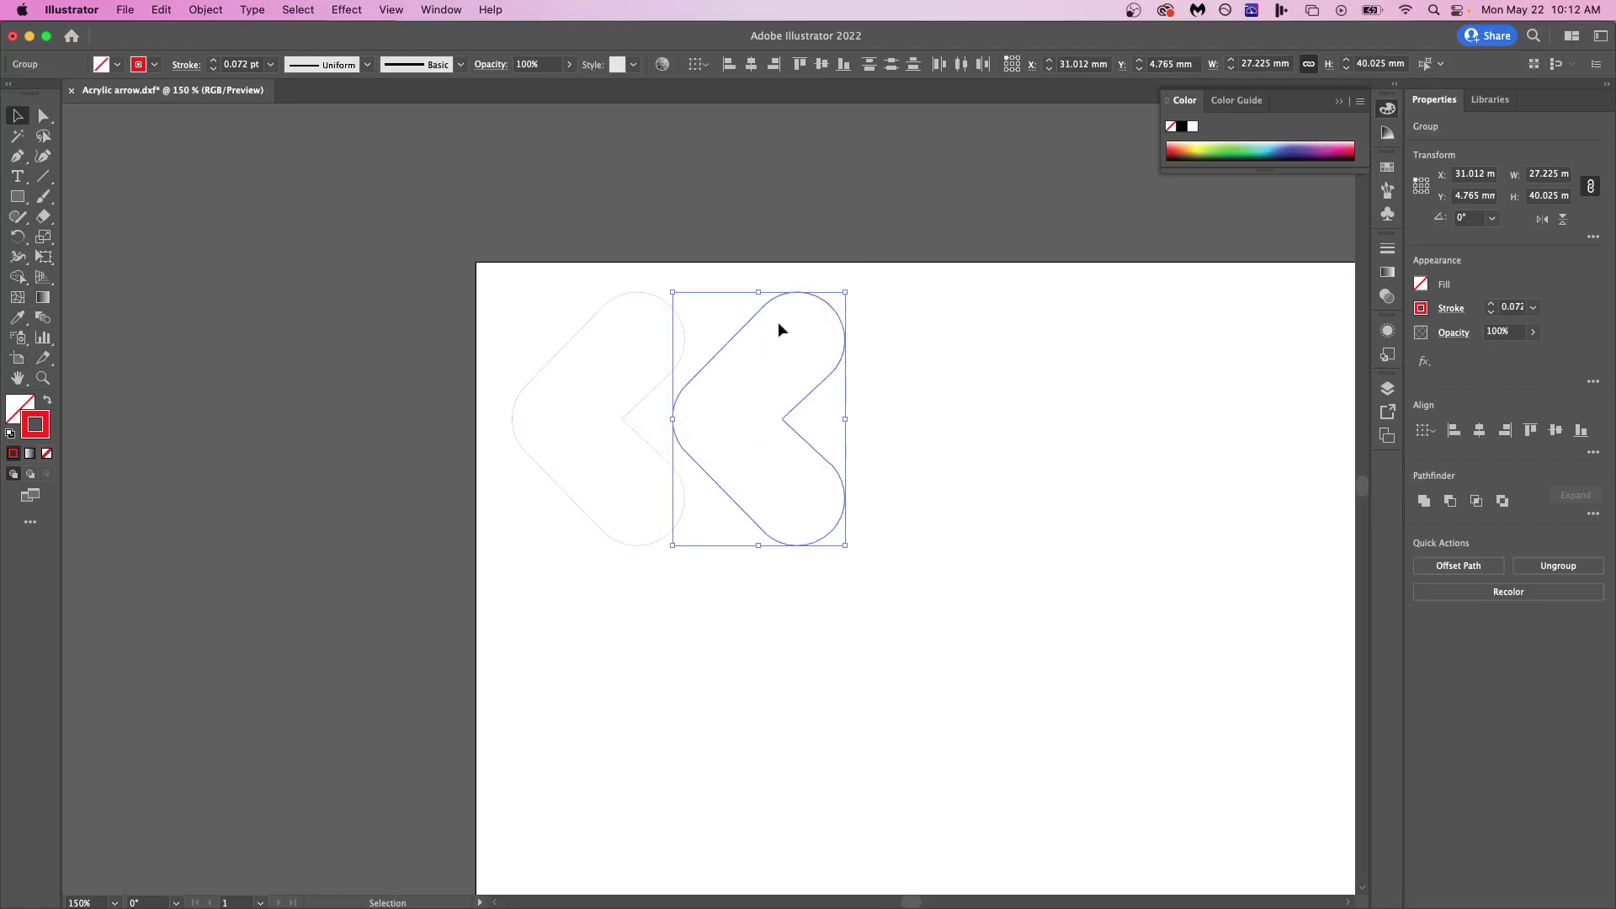
Reflect the arrow copy across the vertical axis so it points right.
{"action": "left_click", "coordinate": [211, 15]}
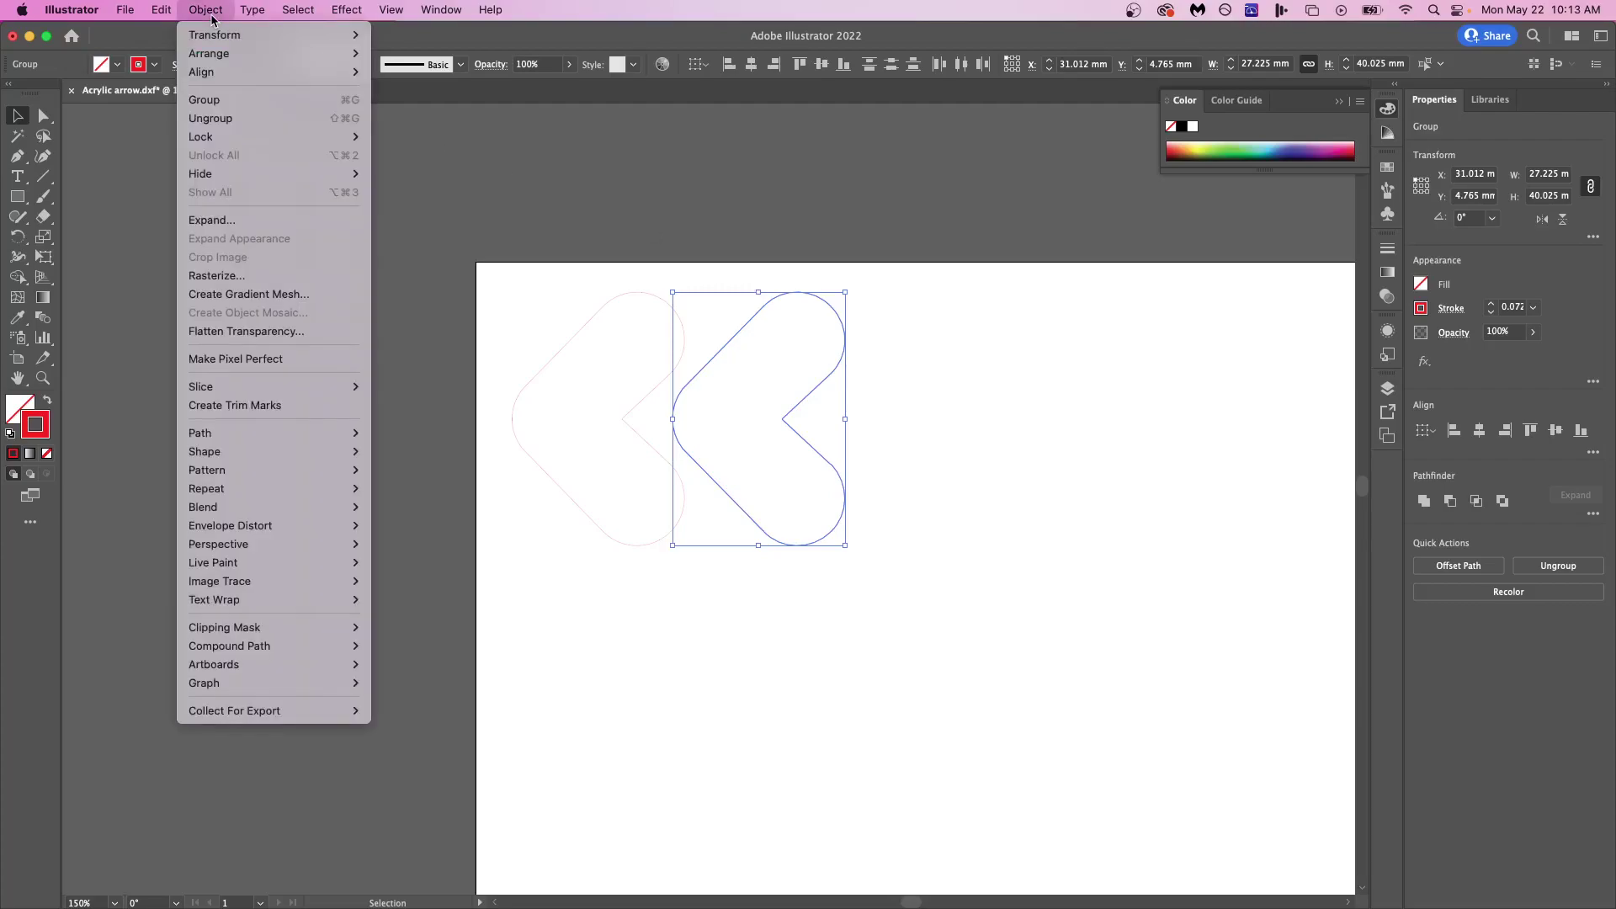
{"action": "mouse_move", "coordinate": [252, 34]}
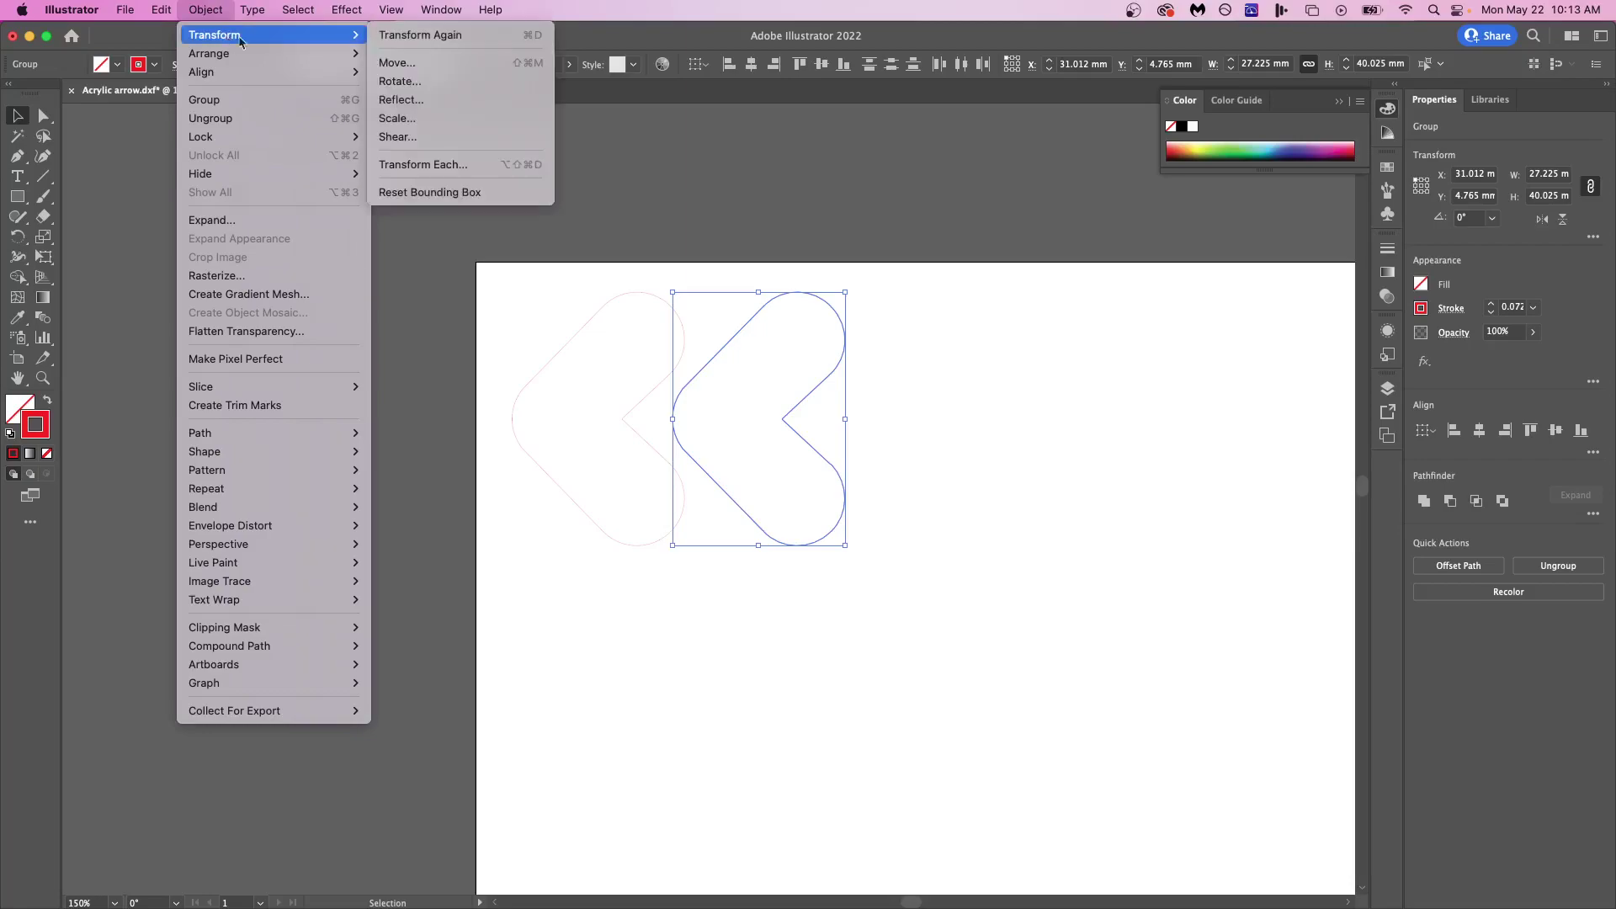
{"action": "left_click", "coordinate": [429, 100]}
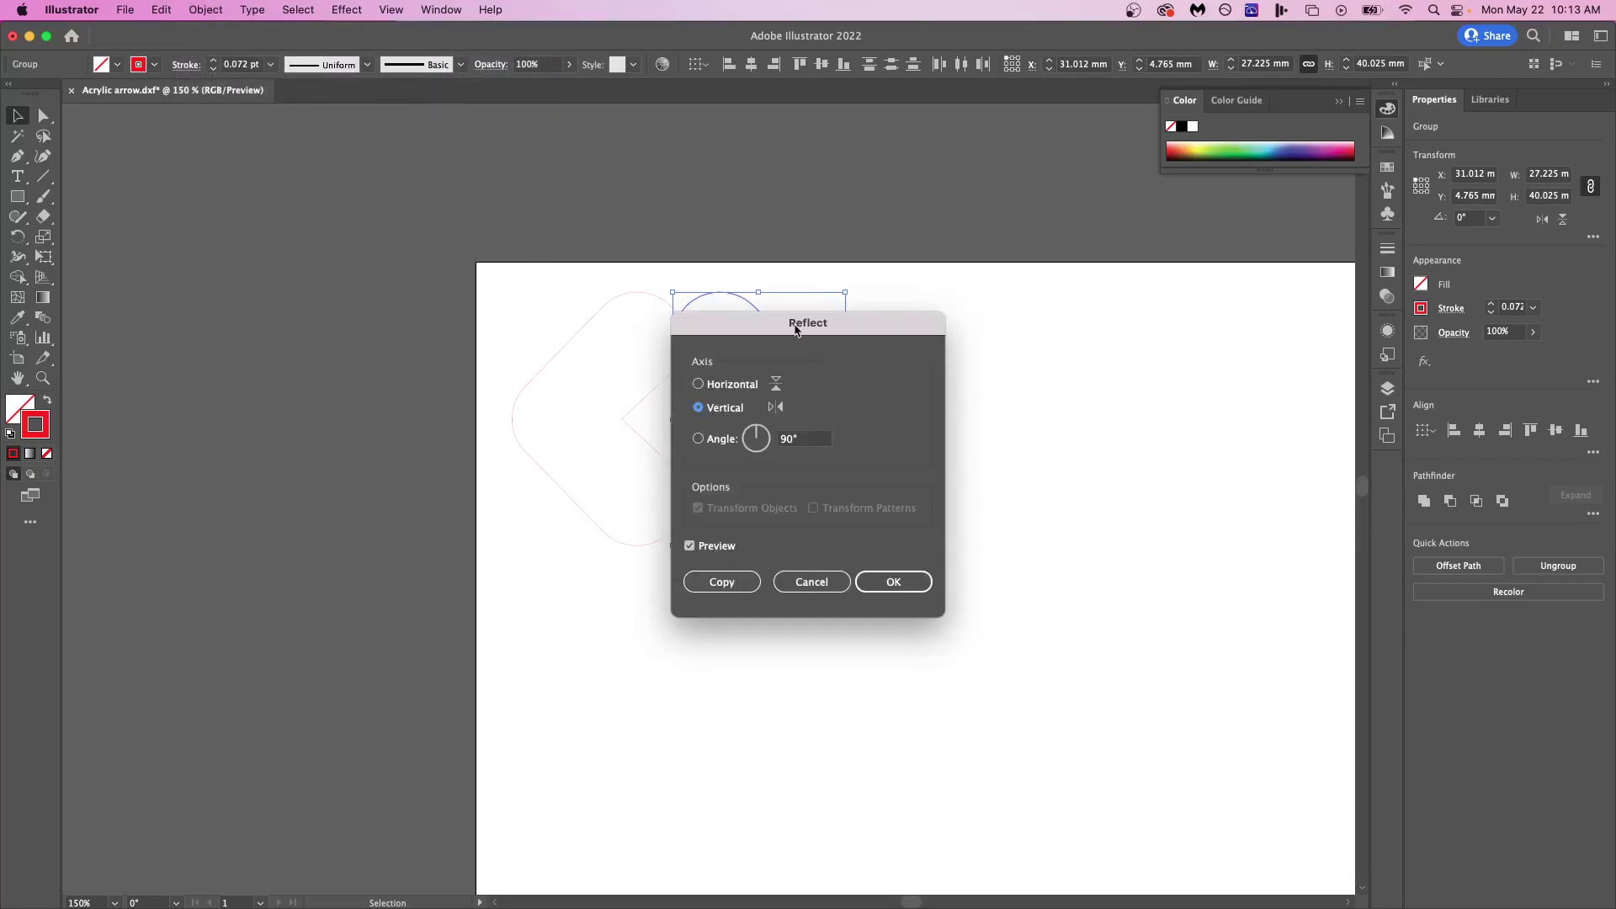
{"action": "left_click_drag", "start_coordinate": [798, 331], "coordinate": [1073, 338]}
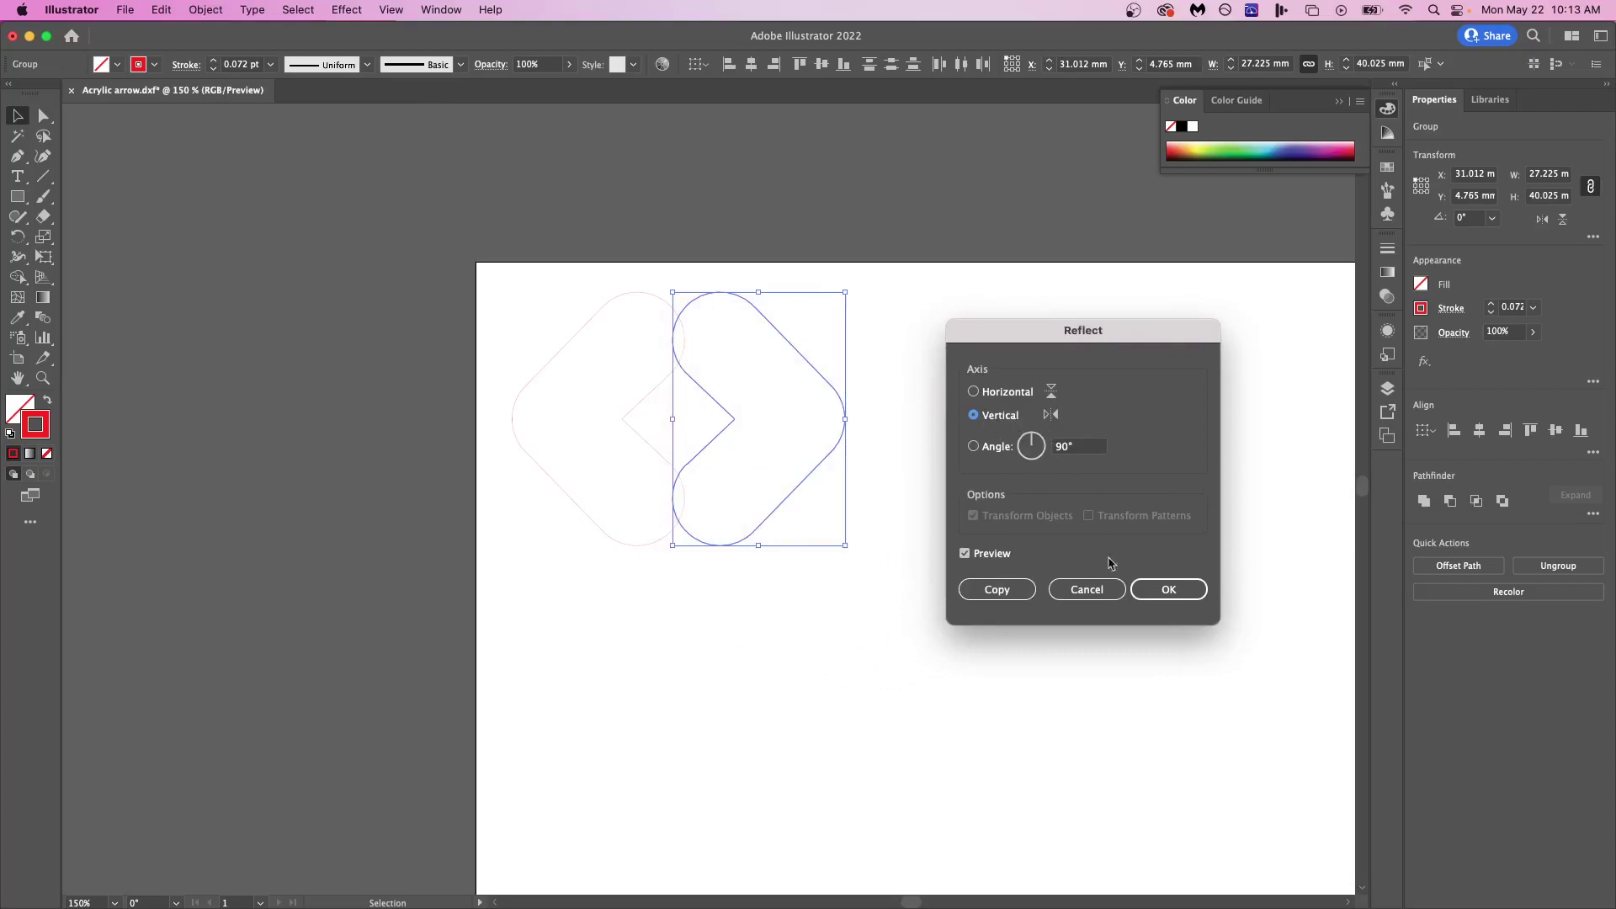
{"action": "left_click", "coordinate": [1178, 590]}
Nest the mirrored arrow into the original's notch with edges touching, at about X 27.3 mm and Y 17.3 mm, and deselect it.
{"action": "mouse_move", "coordinate": [833, 394]}
{"action": "left_mouse_down"}
{"action": "mouse_move", "coordinate": [884, 393]}
{"action": "mouse_move", "coordinate": [848, 392]}
{"action": "left_mouse_up"}
{"action": "scroll", "coordinate": [671, 352], "scroll_direction": "down", "scroll_amount": 3}
{"action": "scroll", "coordinate": [679, 360], "scroll_direction": "up", "scroll_amount": 10}
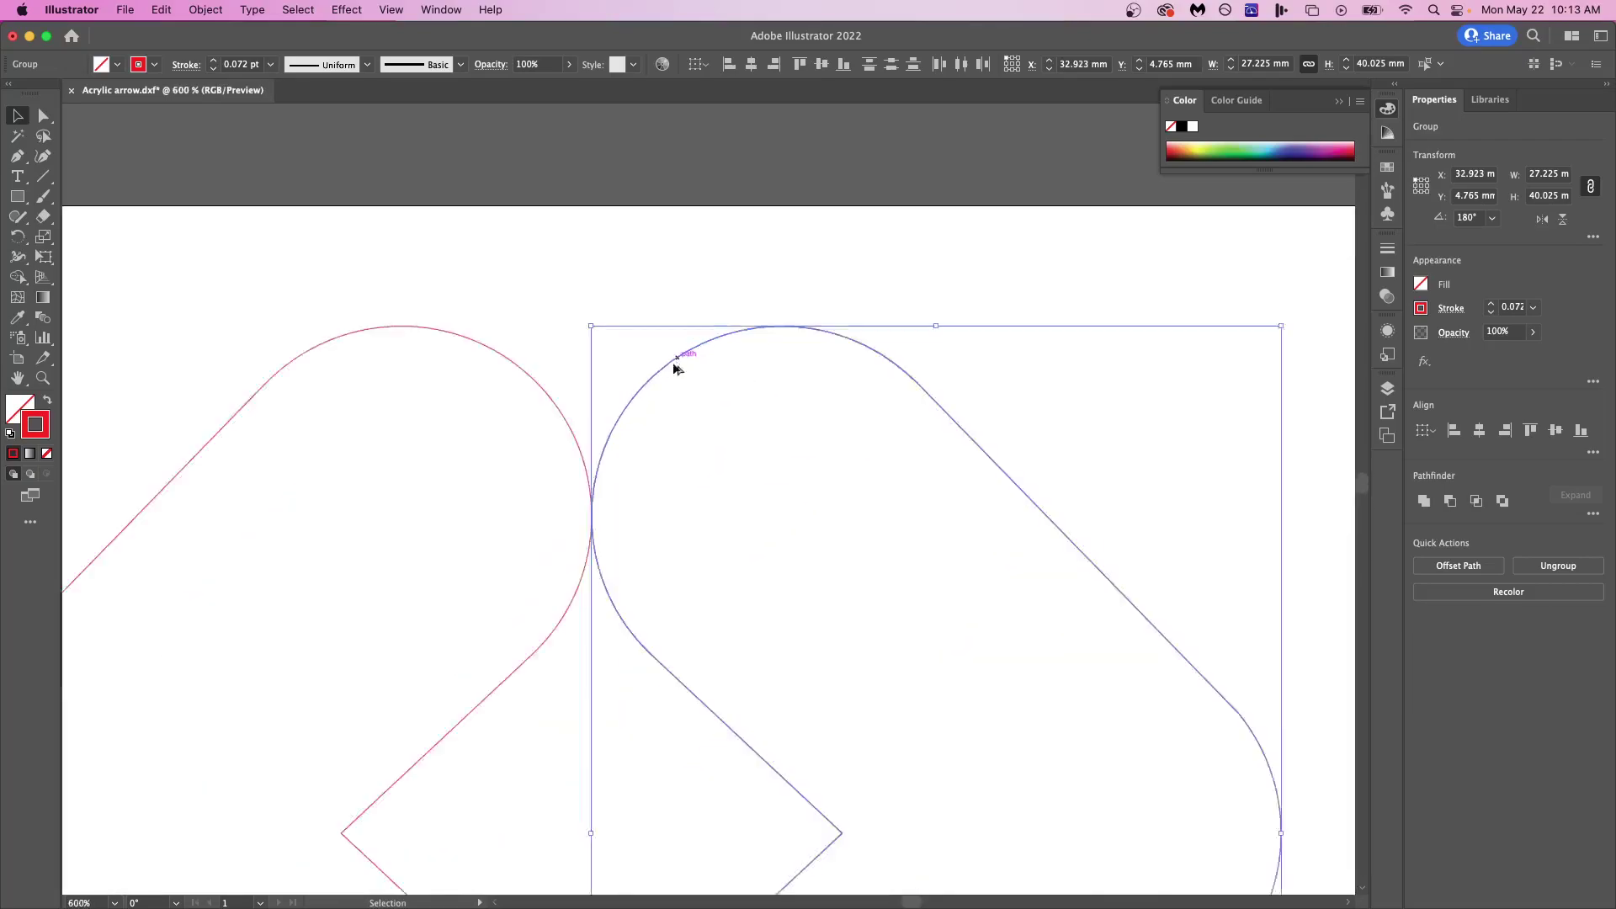
{"action": "scroll", "coordinate": [511, 679], "scroll_direction": "down", "scroll_amount": 8}
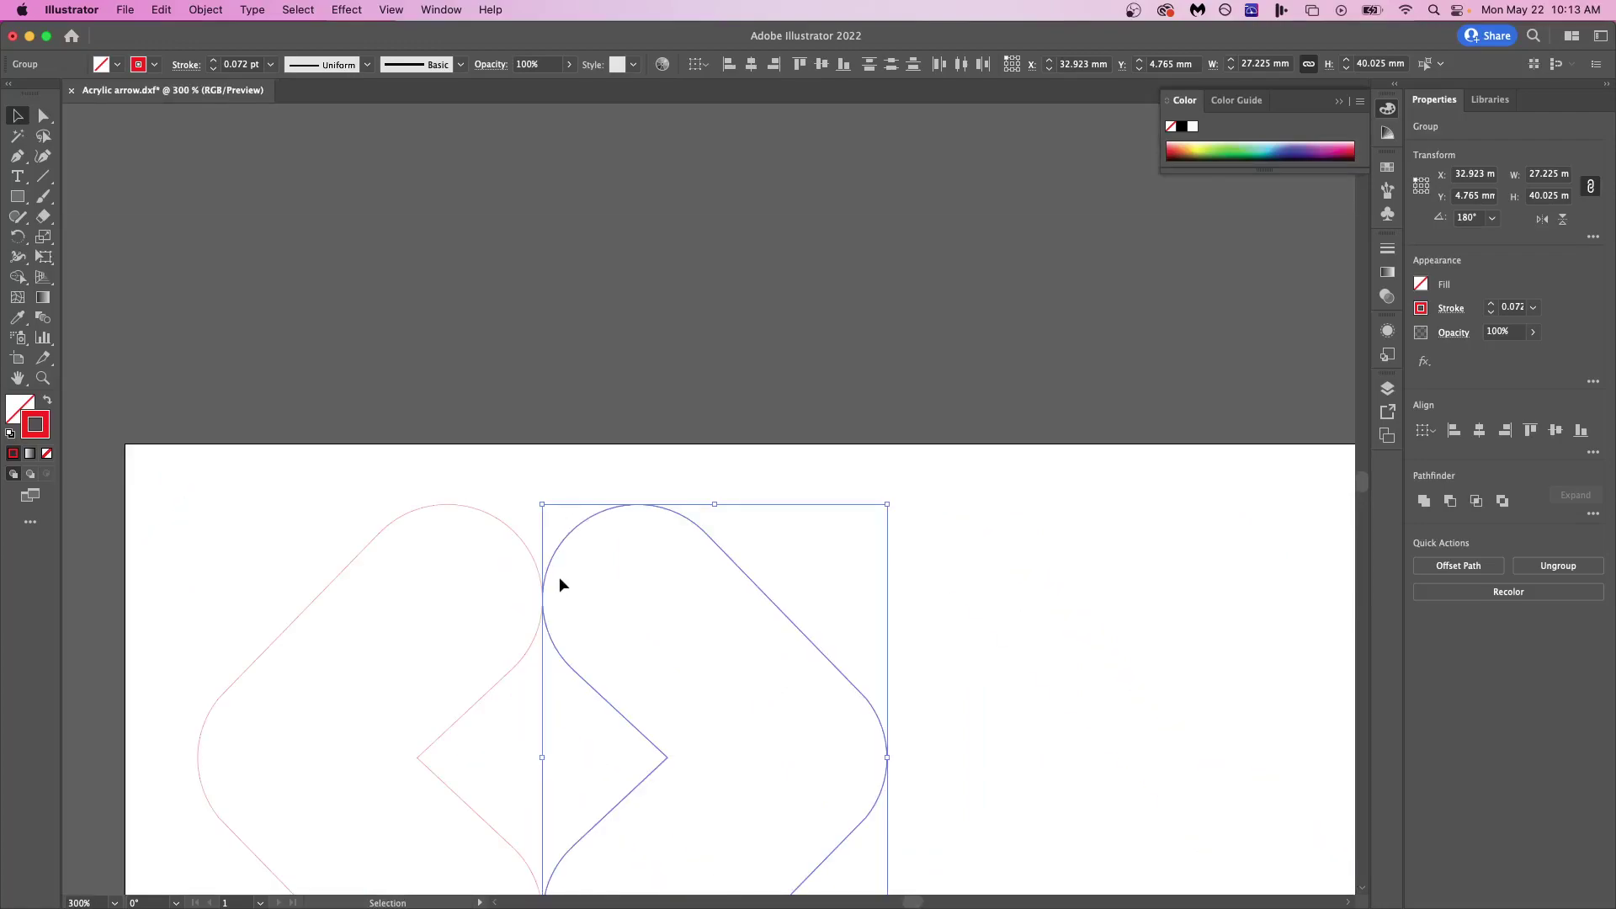
{"action": "scroll", "coordinate": [559, 577], "scroll_direction": "down", "scroll_amount": 1}
{"action": "left_click_drag", "start_coordinate": [725, 613], "coordinate": [675, 720]}
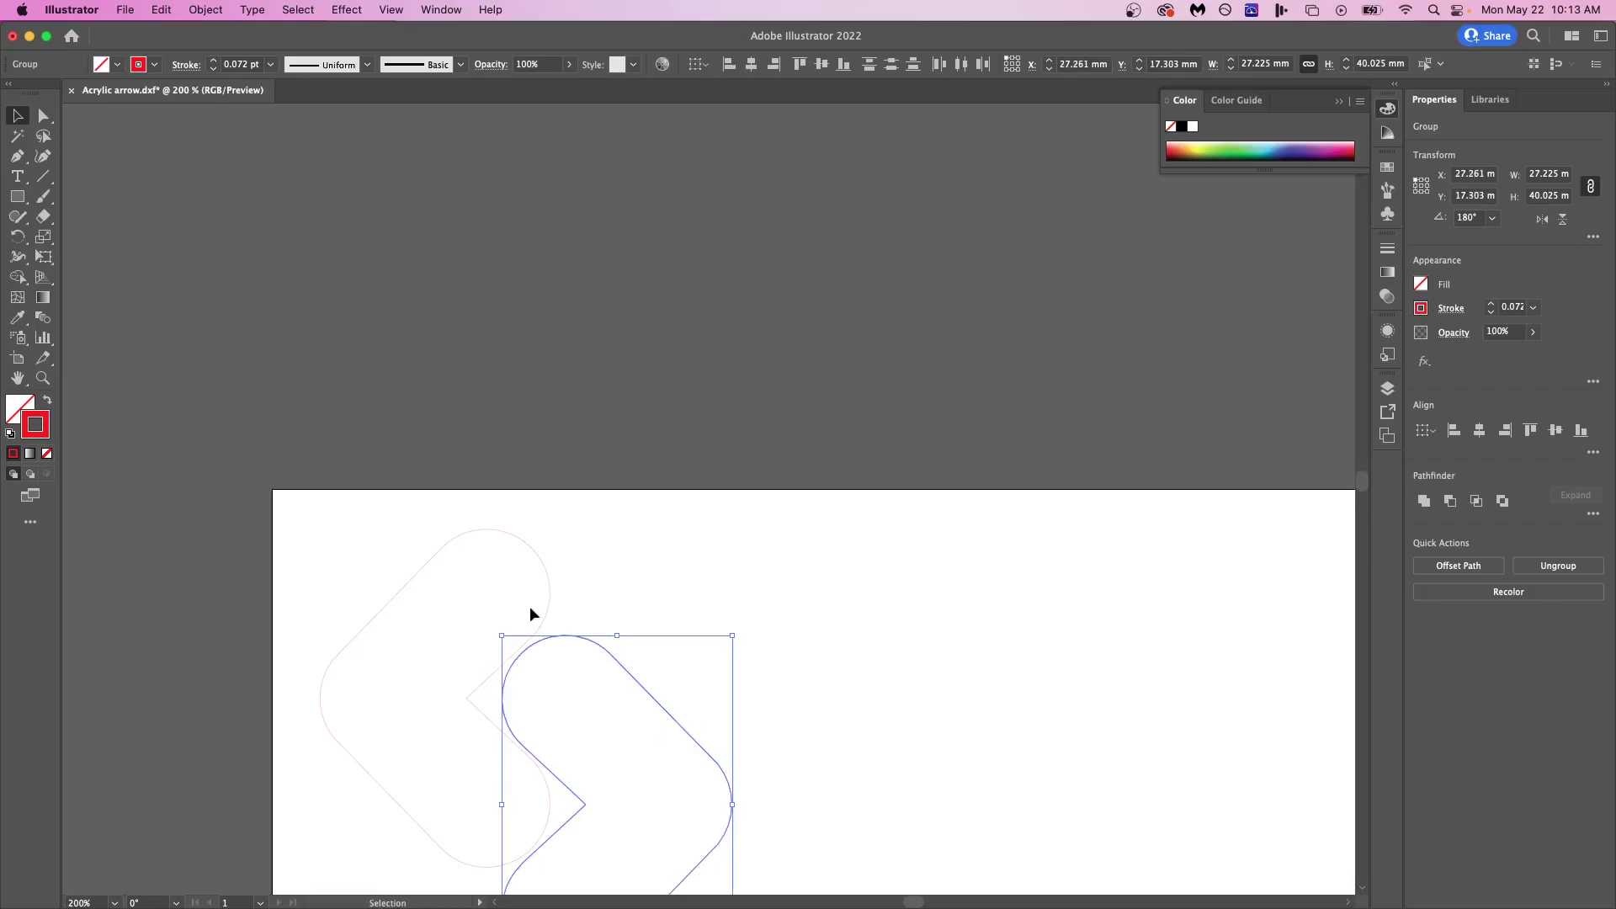
{"action": "scroll", "coordinate": [753, 660], "scroll_direction": "down", "scroll_amount": 2}
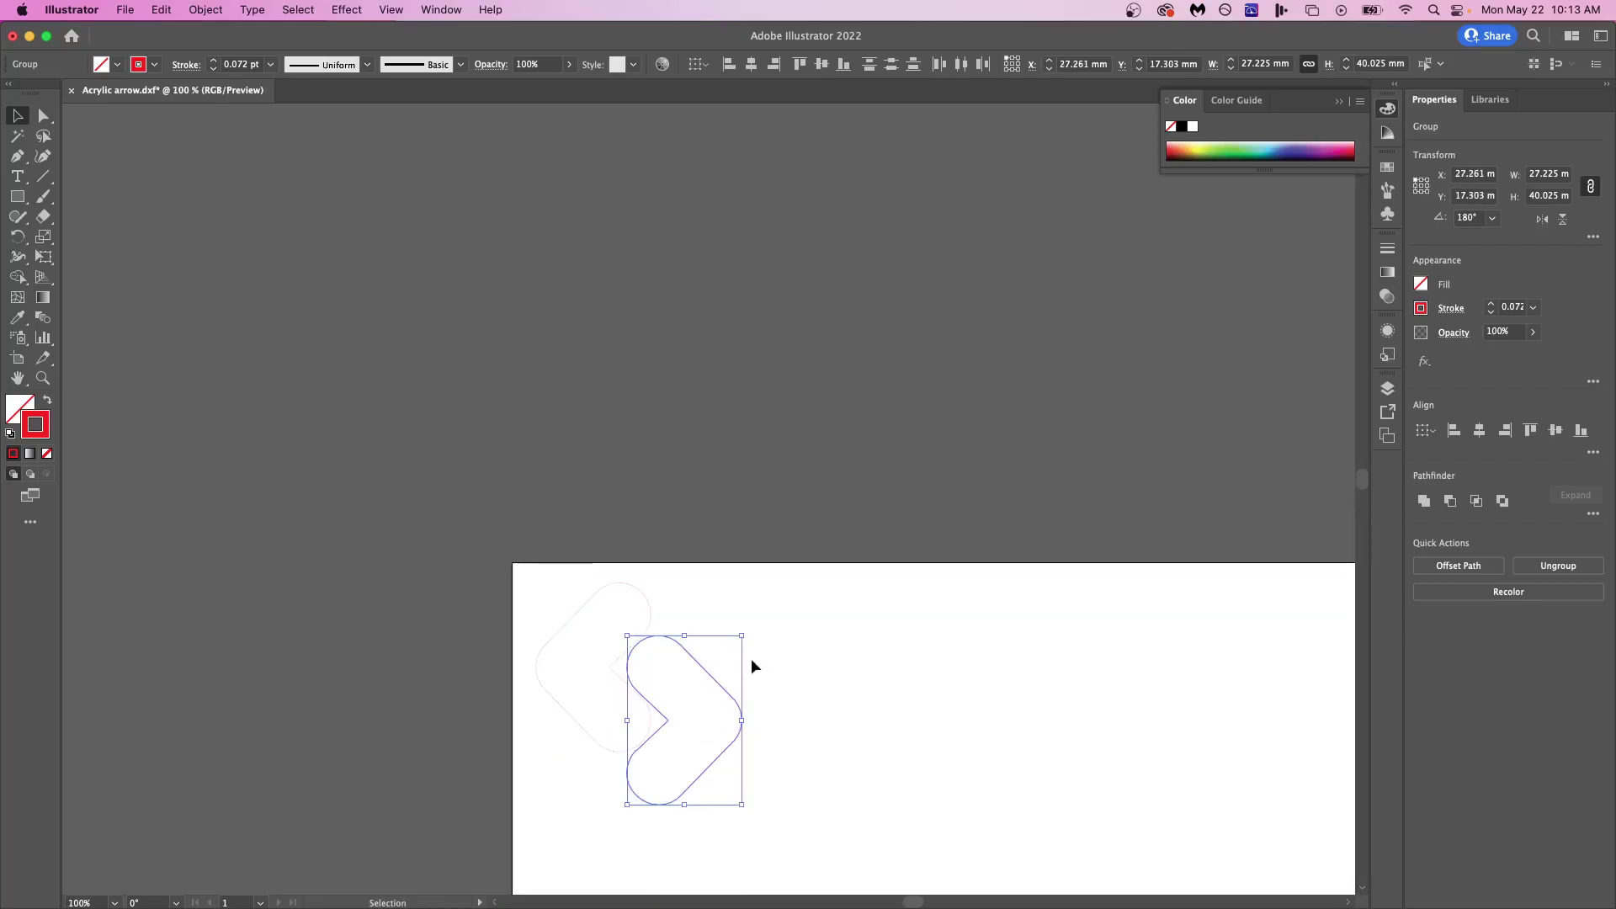
{"action": "left_click_drag", "start_coordinate": [843, 780], "coordinate": [664, 401]}
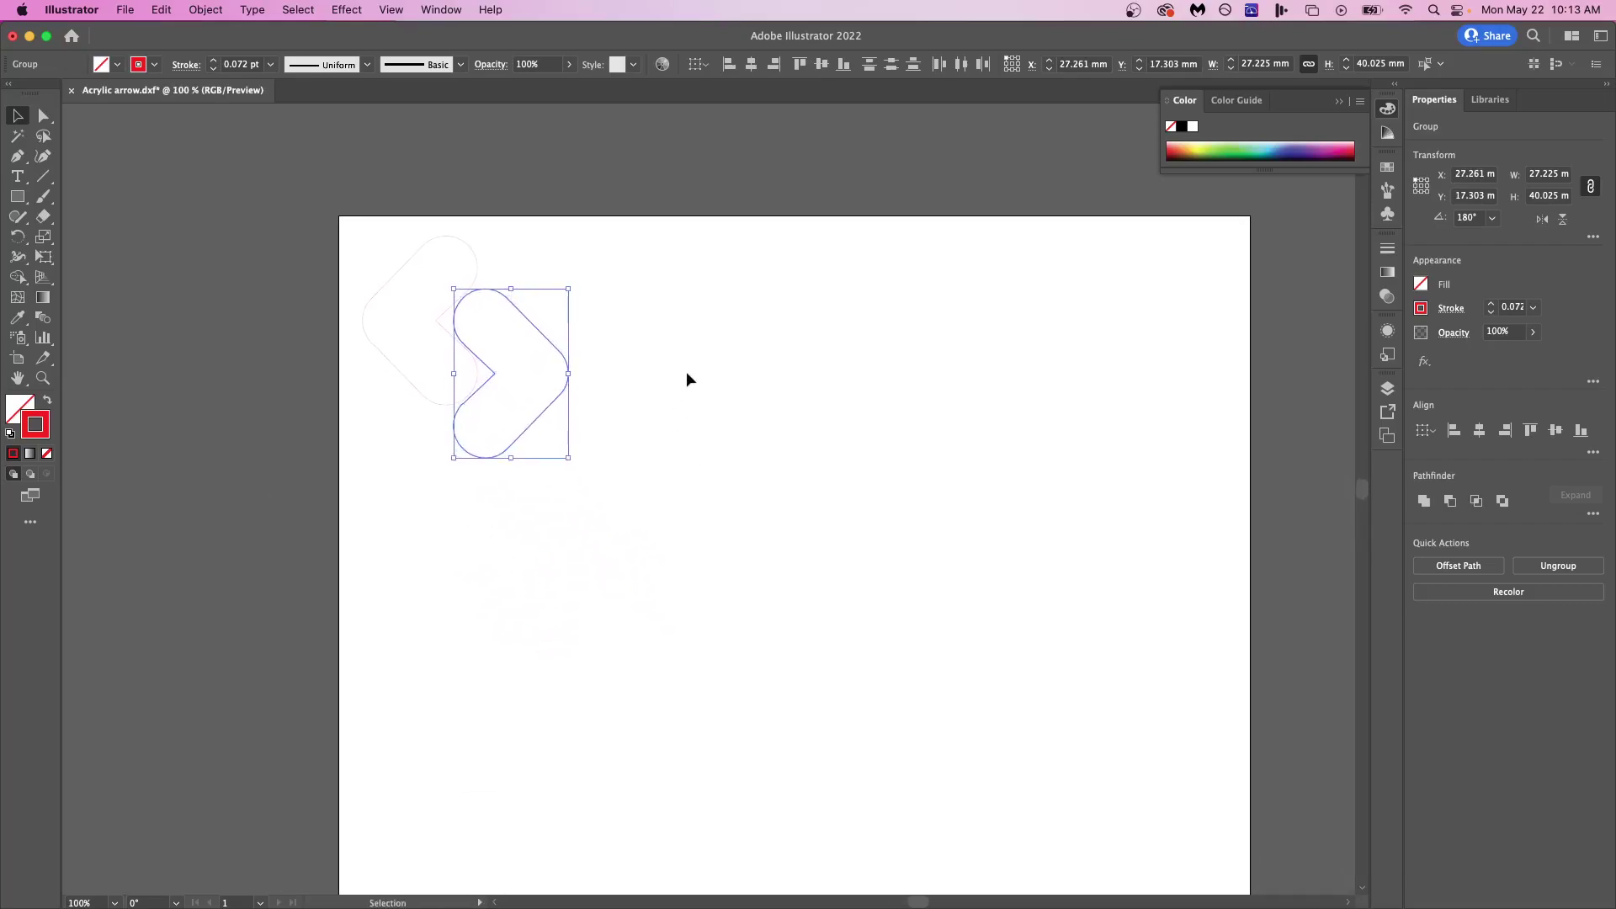
{"action": "left_click", "coordinate": [686, 379]}
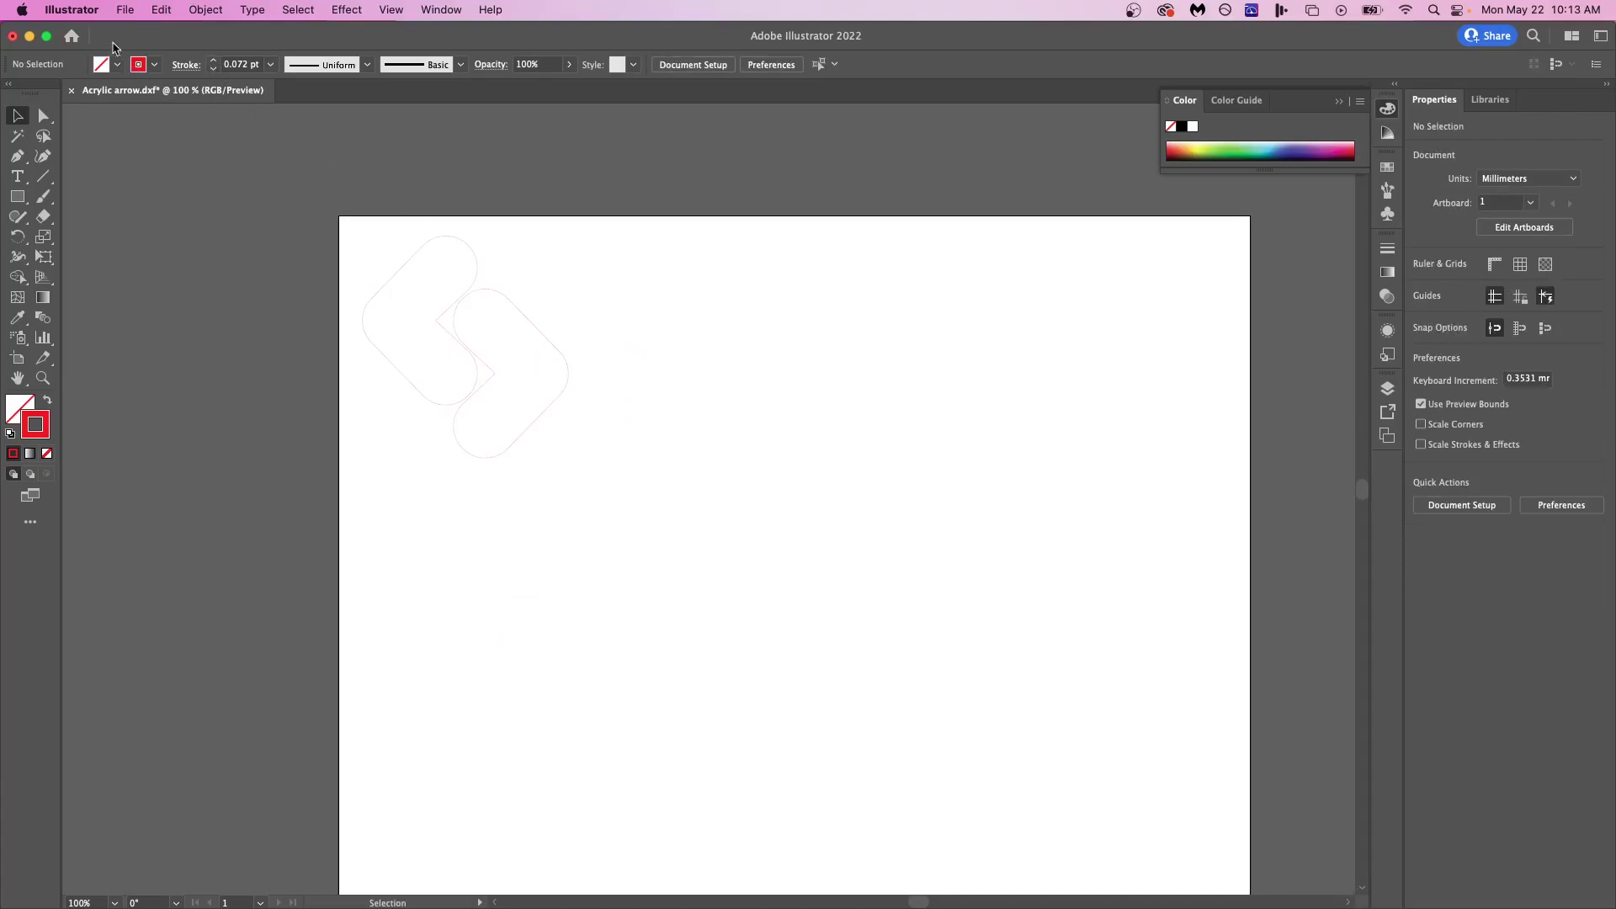
Save the document on the computer as Acrylic arrow.ai in folder 1.0, using Adobe Illustrator format with version Illustrator 2020.
{"action": "left_click", "coordinate": [124, 10]}
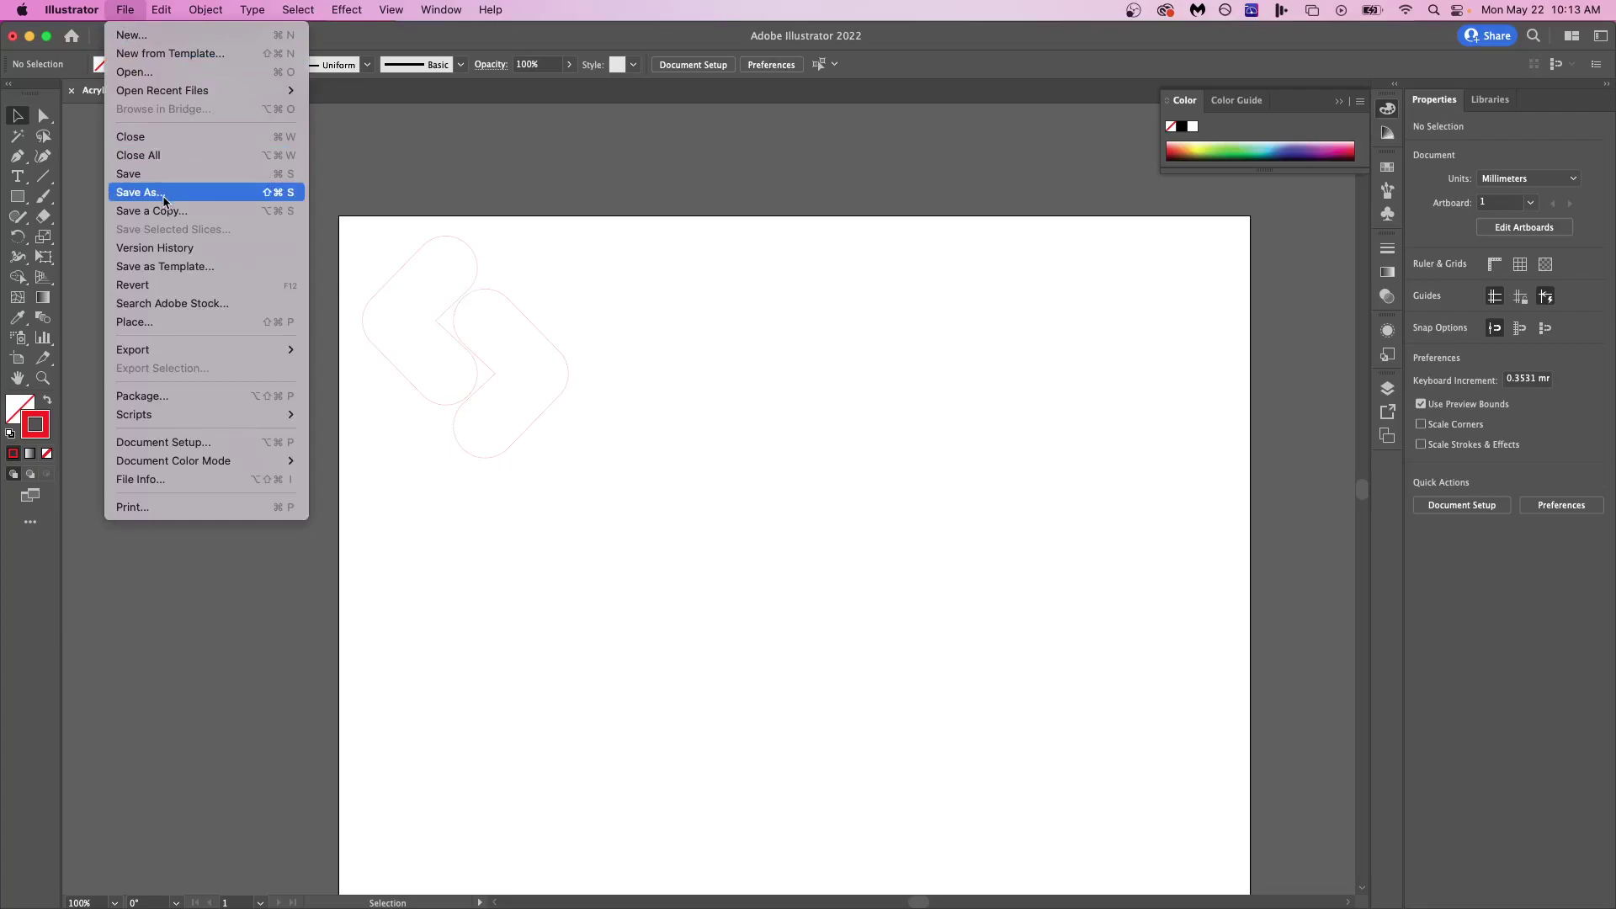
{"action": "left_click", "coordinate": [171, 194]}
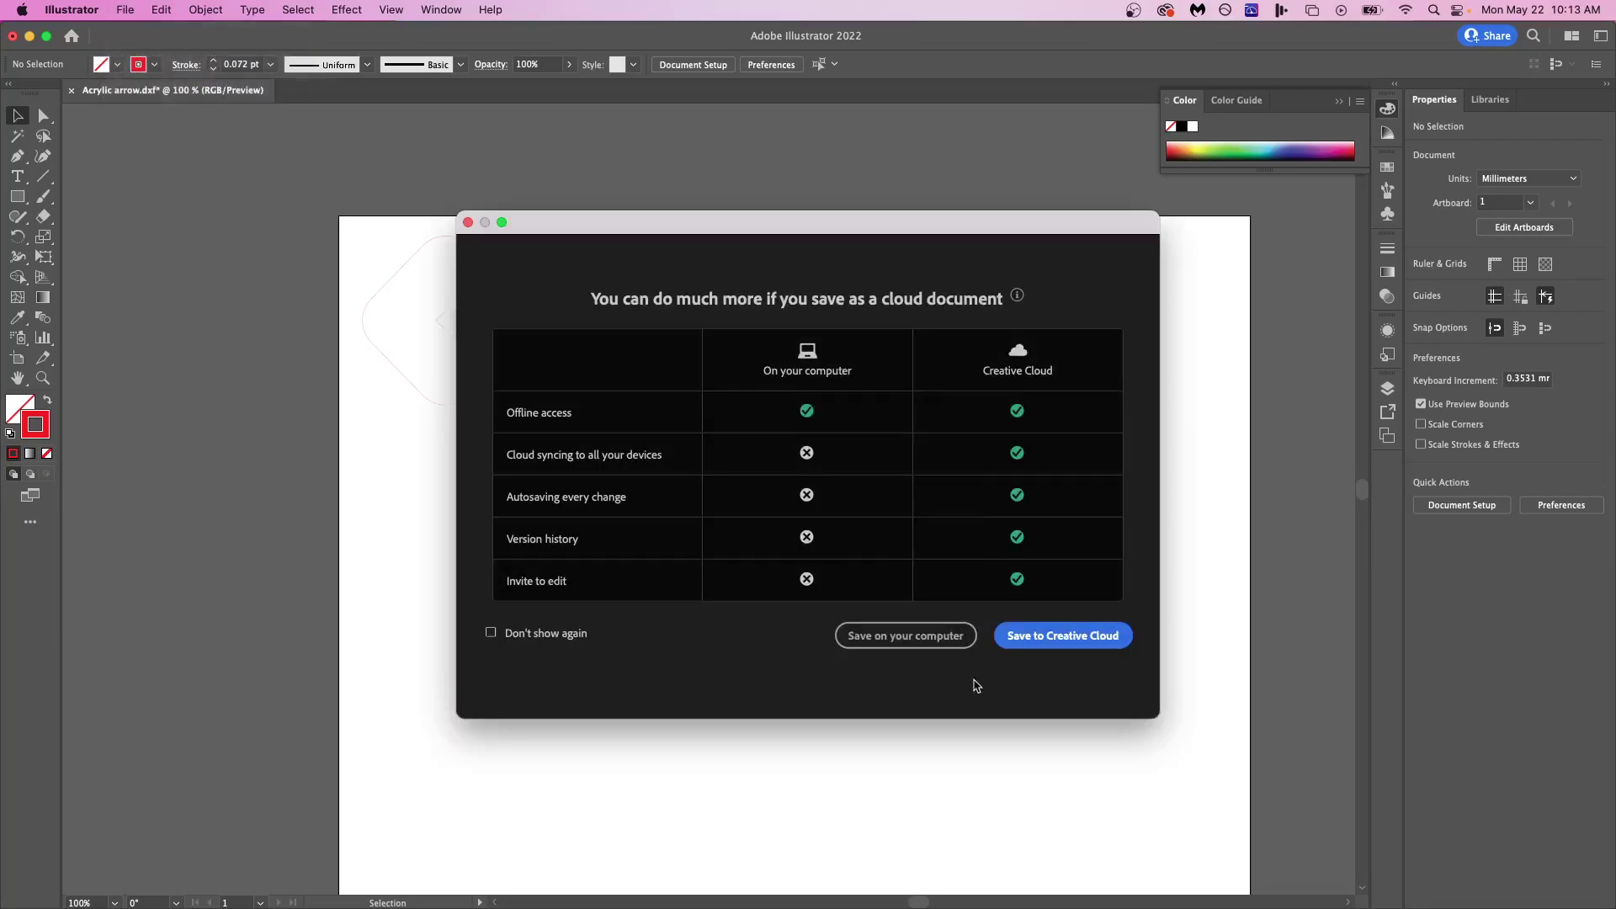
{"action": "left_click", "coordinate": [926, 637]}
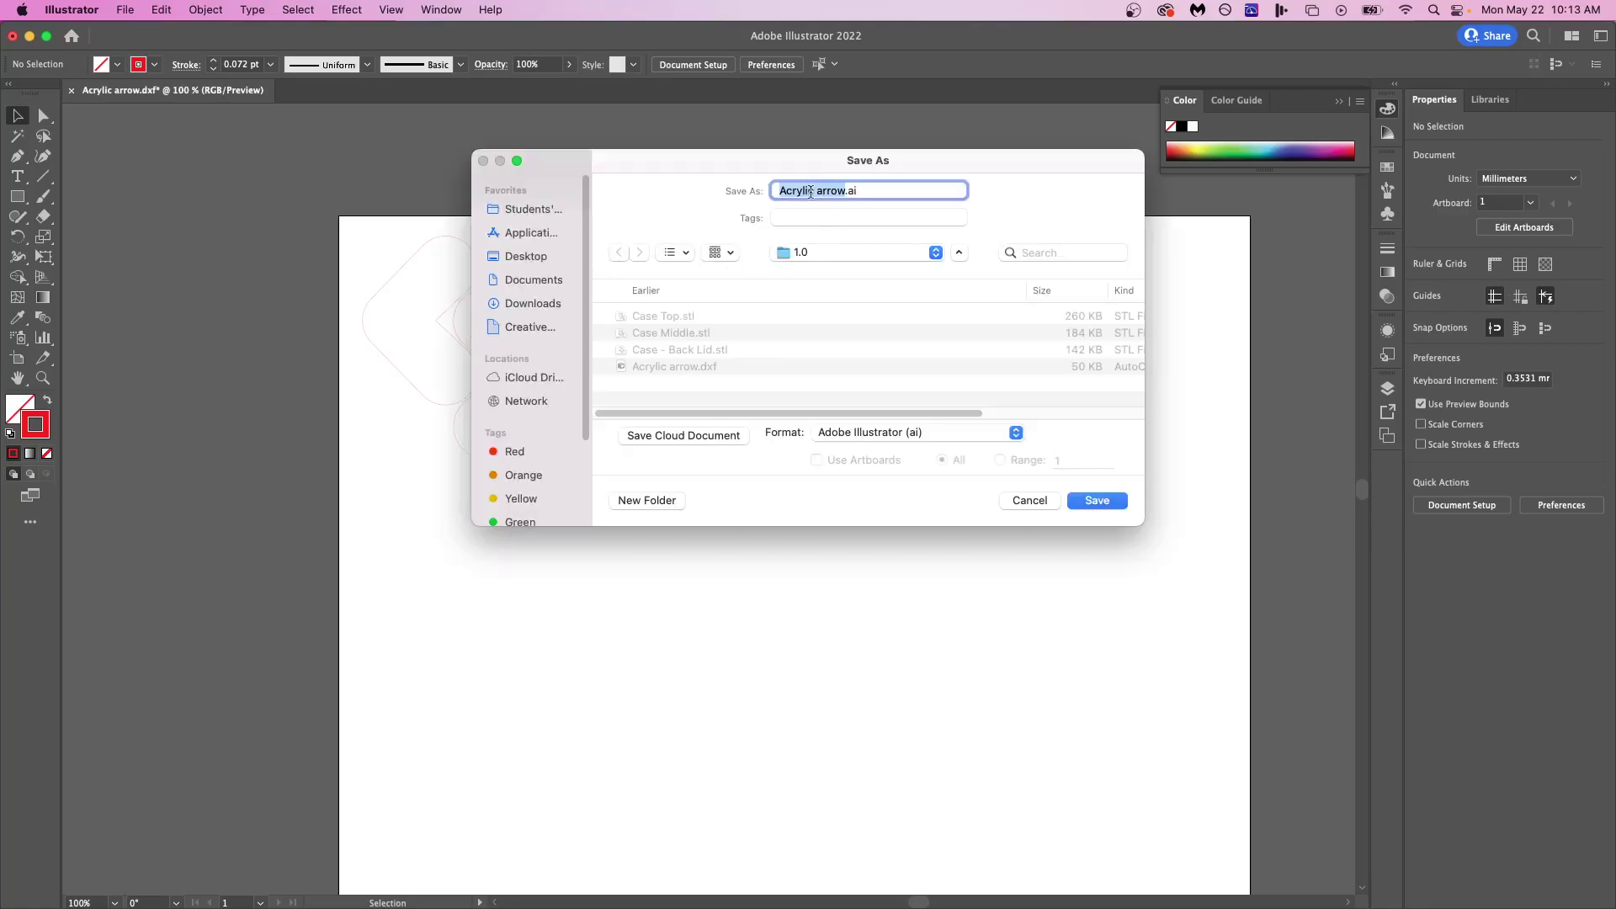
{"action": "left_click", "coordinate": [844, 191]}
{"action": "key", "text": "Return"}
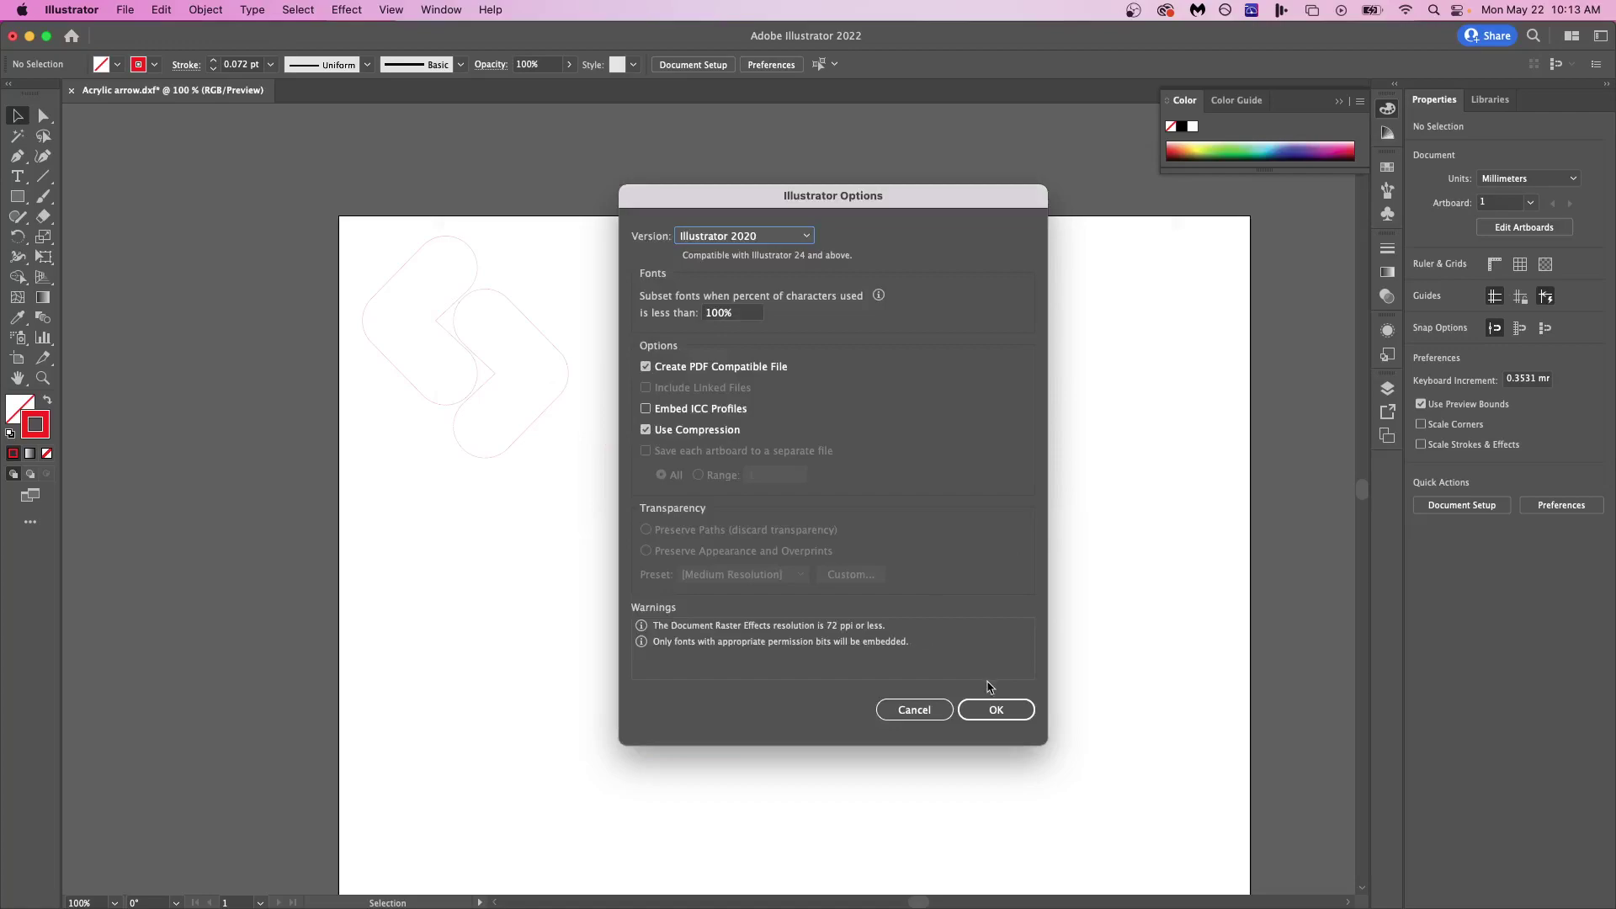
{"action": "left_click", "coordinate": [994, 710]}
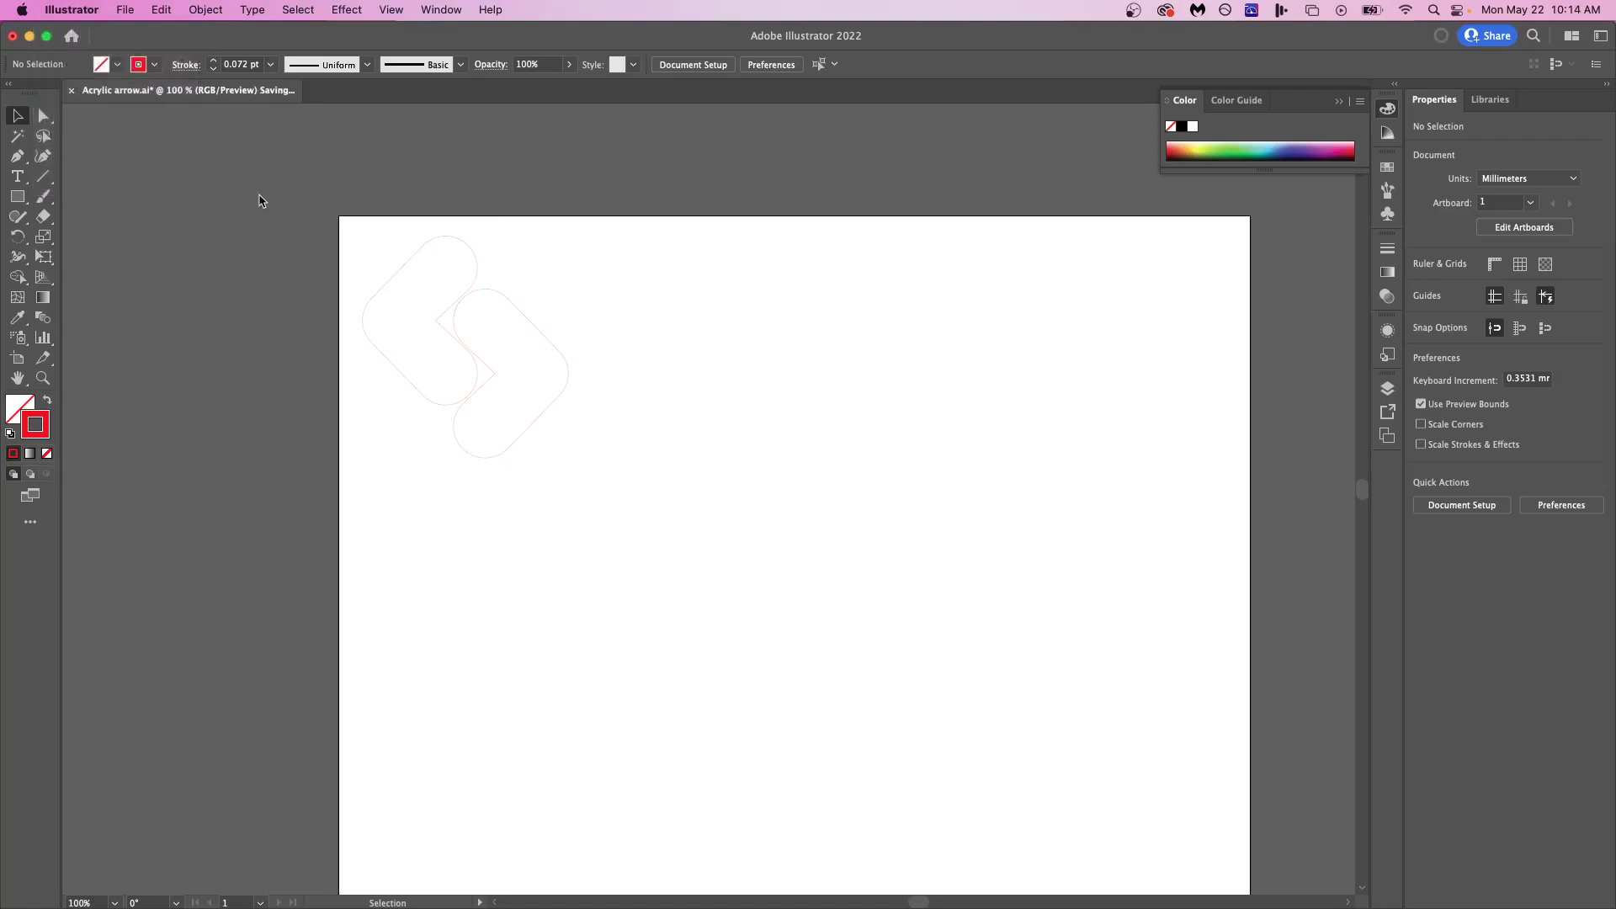
Quit Illustrator to return to the Onshape arrow part.
{"action": "left_click", "coordinate": [72, 10]}
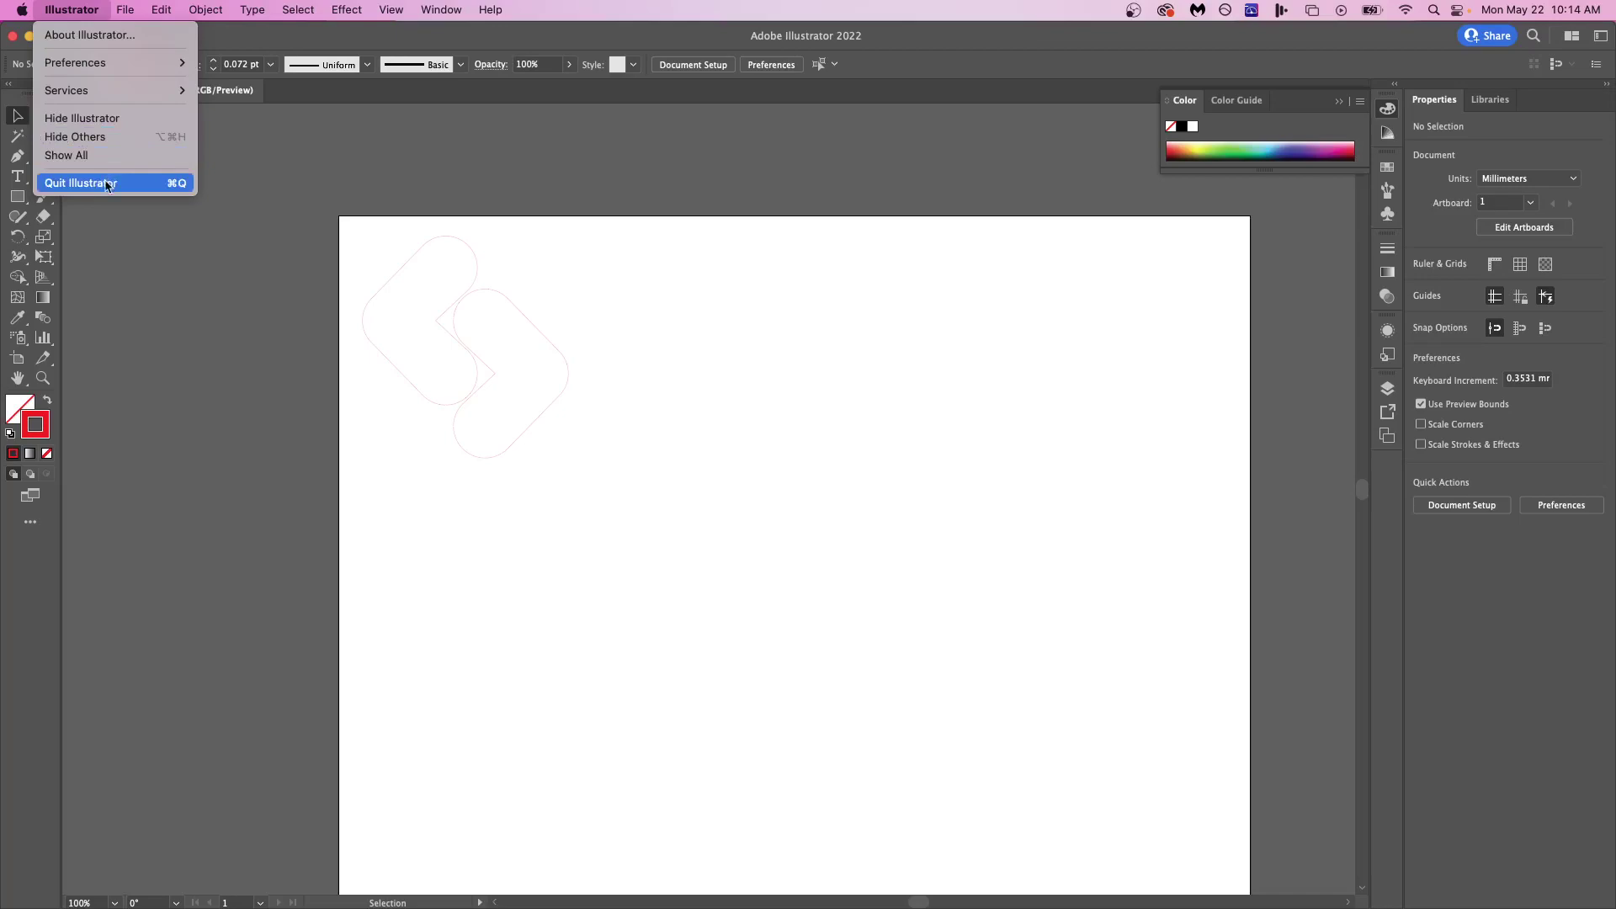
{"action": "left_click", "coordinate": [59, 176]}
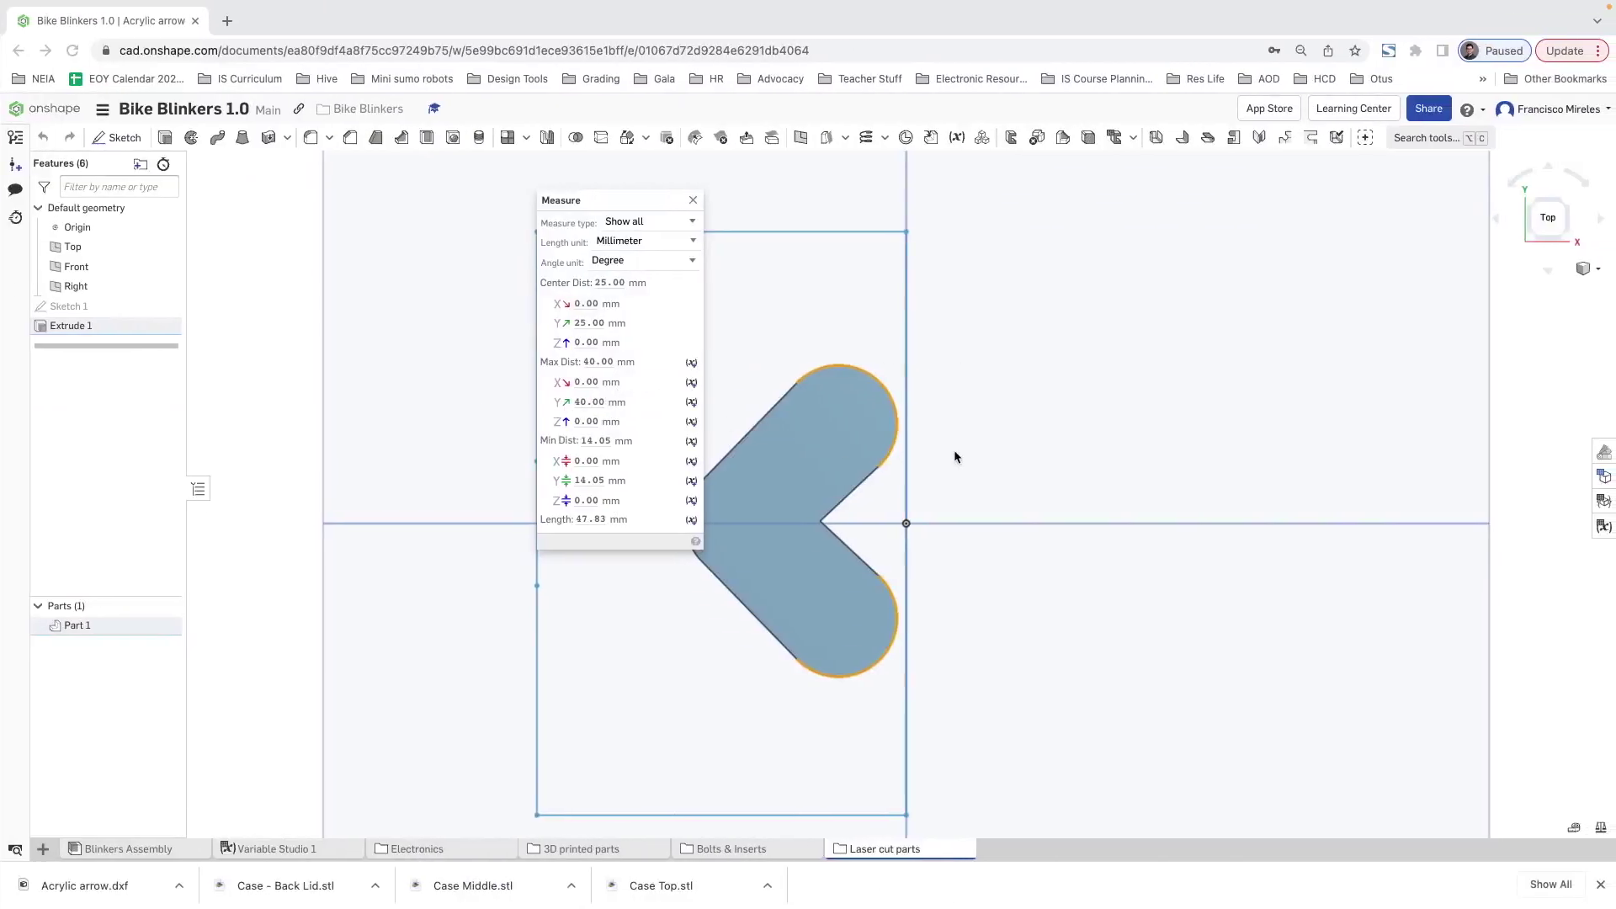
{"action": "key", "text": "ctrl+Right"}
{"action": "key", "text": "ctrl+Right"}
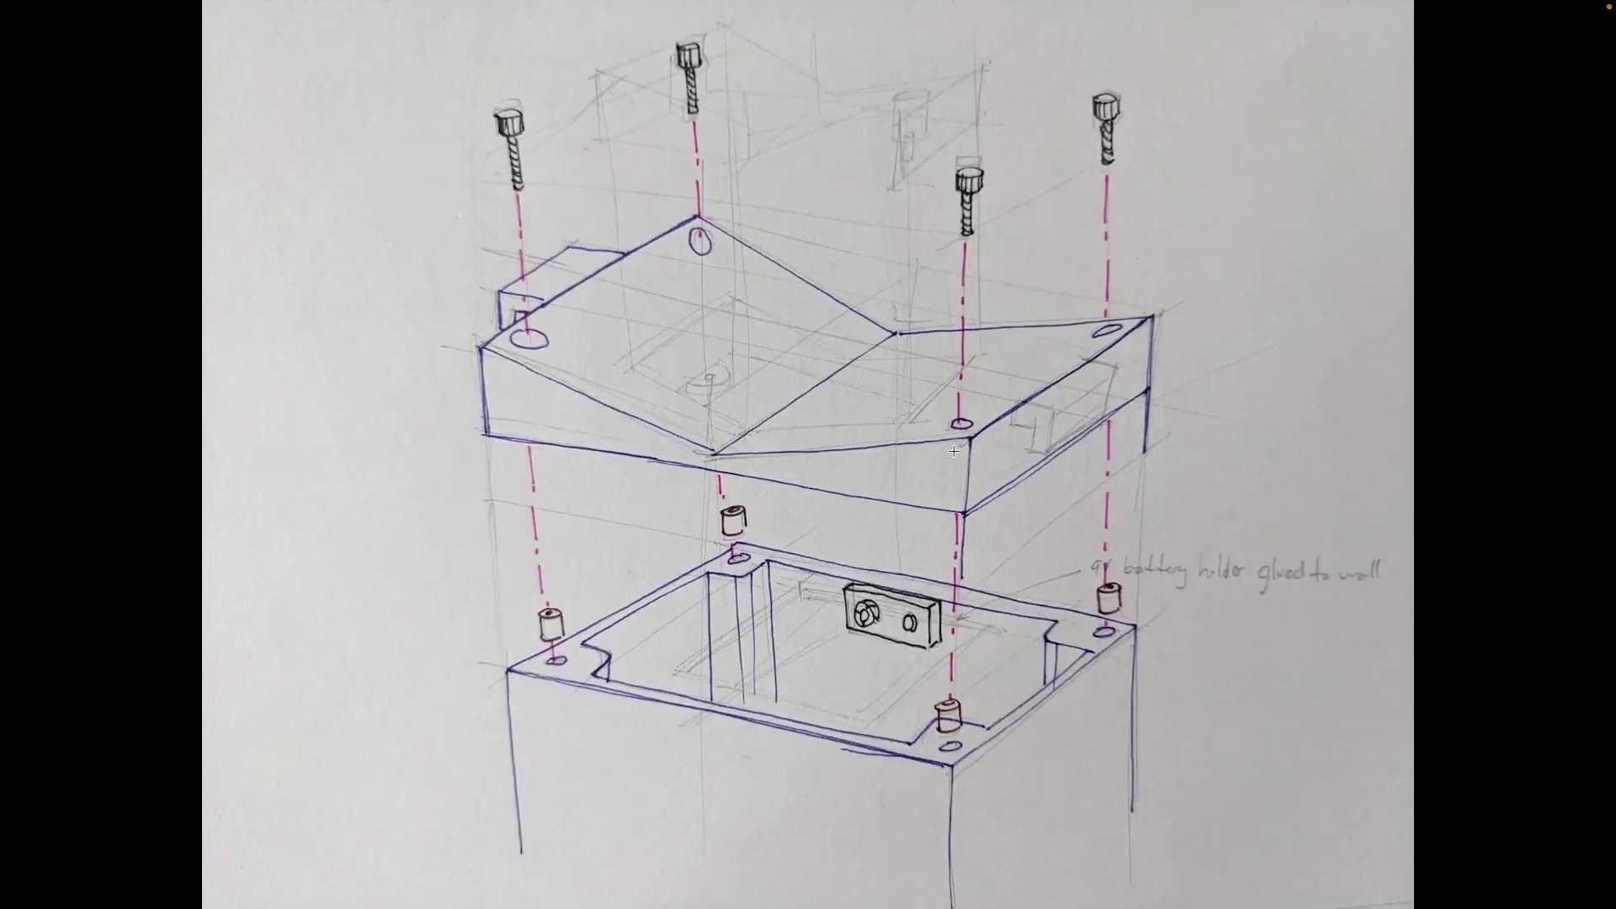
{"action": "key", "text": "ctrl+Left"}
{"action": "key", "text": "ctrl+Left"}
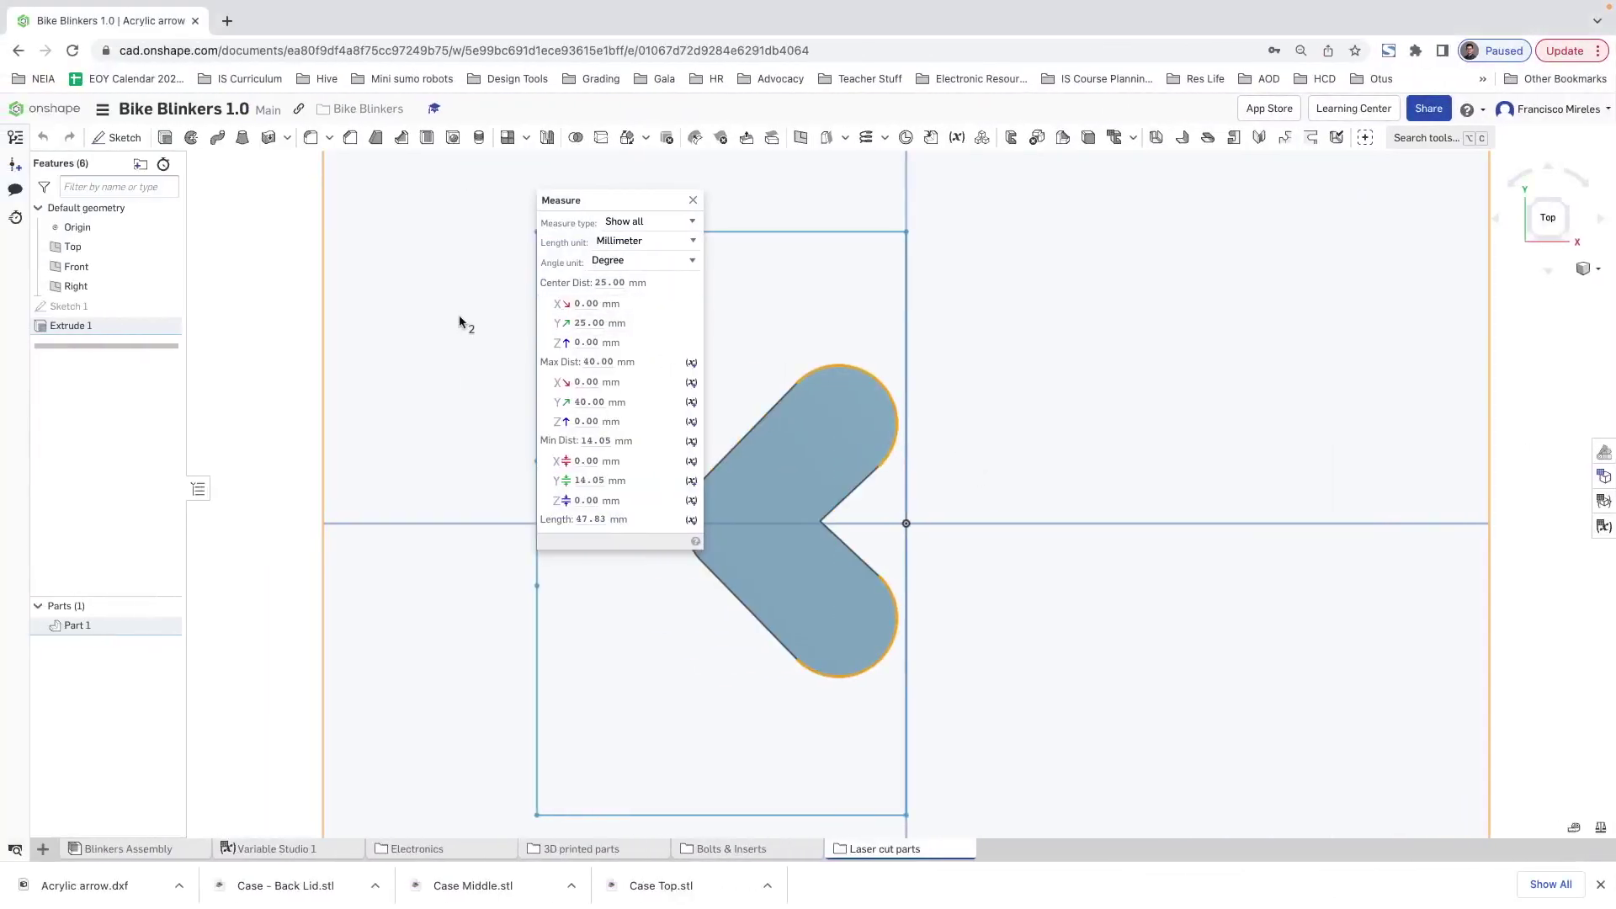
Close the Measure dialog in the Onshape arrow part studio.
{"action": "left_click", "coordinate": [1097, 333]}
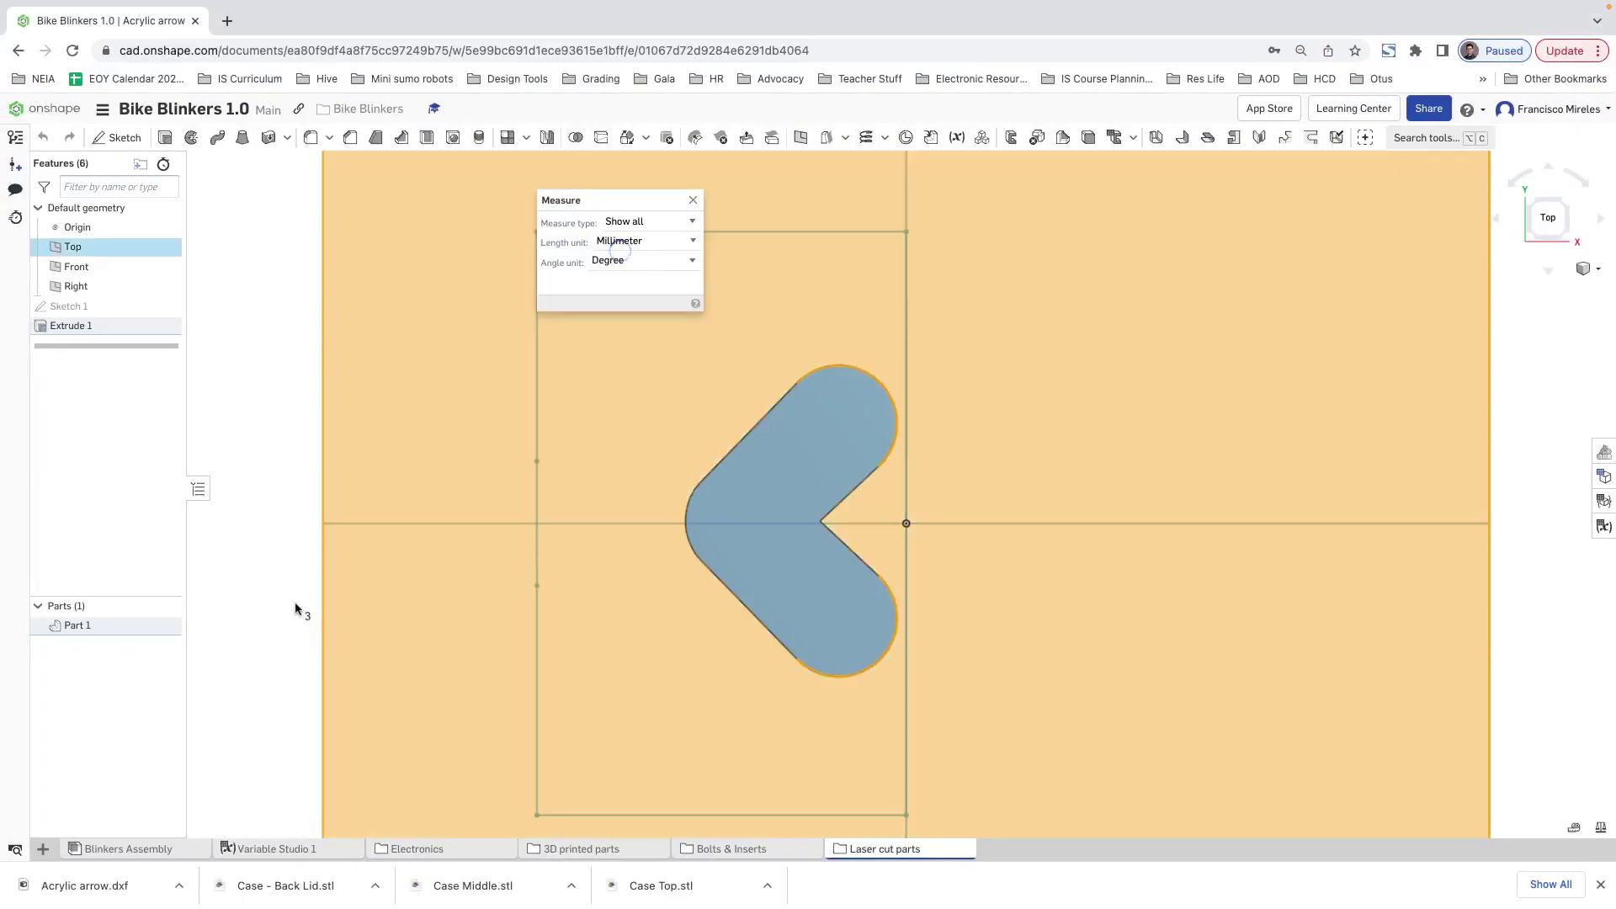
{"action": "left_click", "coordinate": [693, 200]}
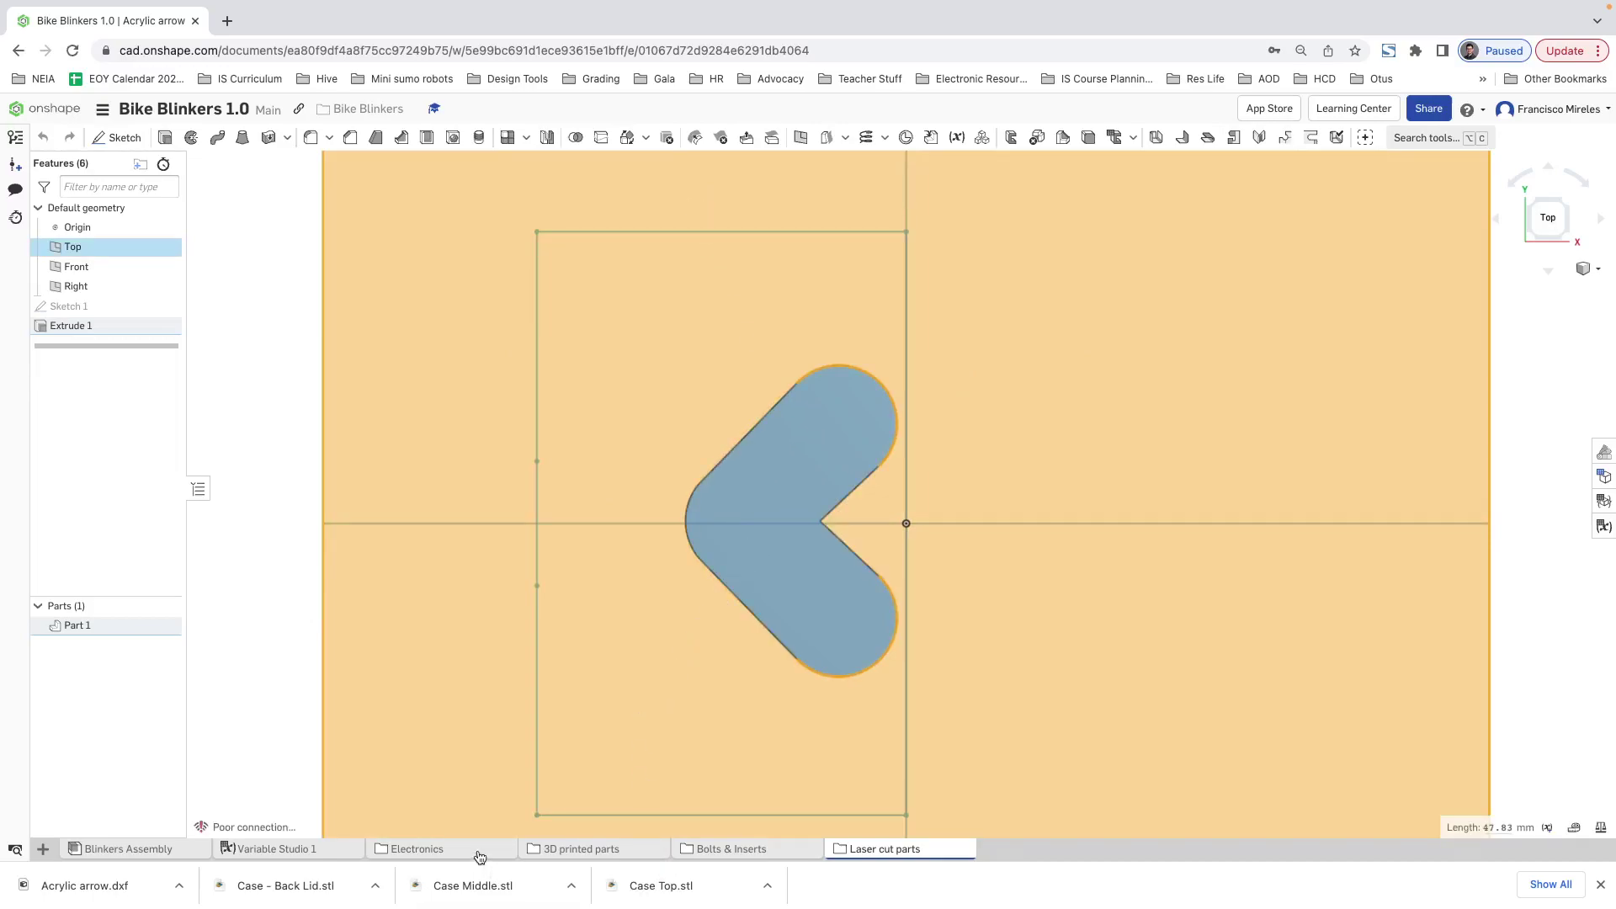
{"action": "mouse_move", "coordinate": [476, 854]}
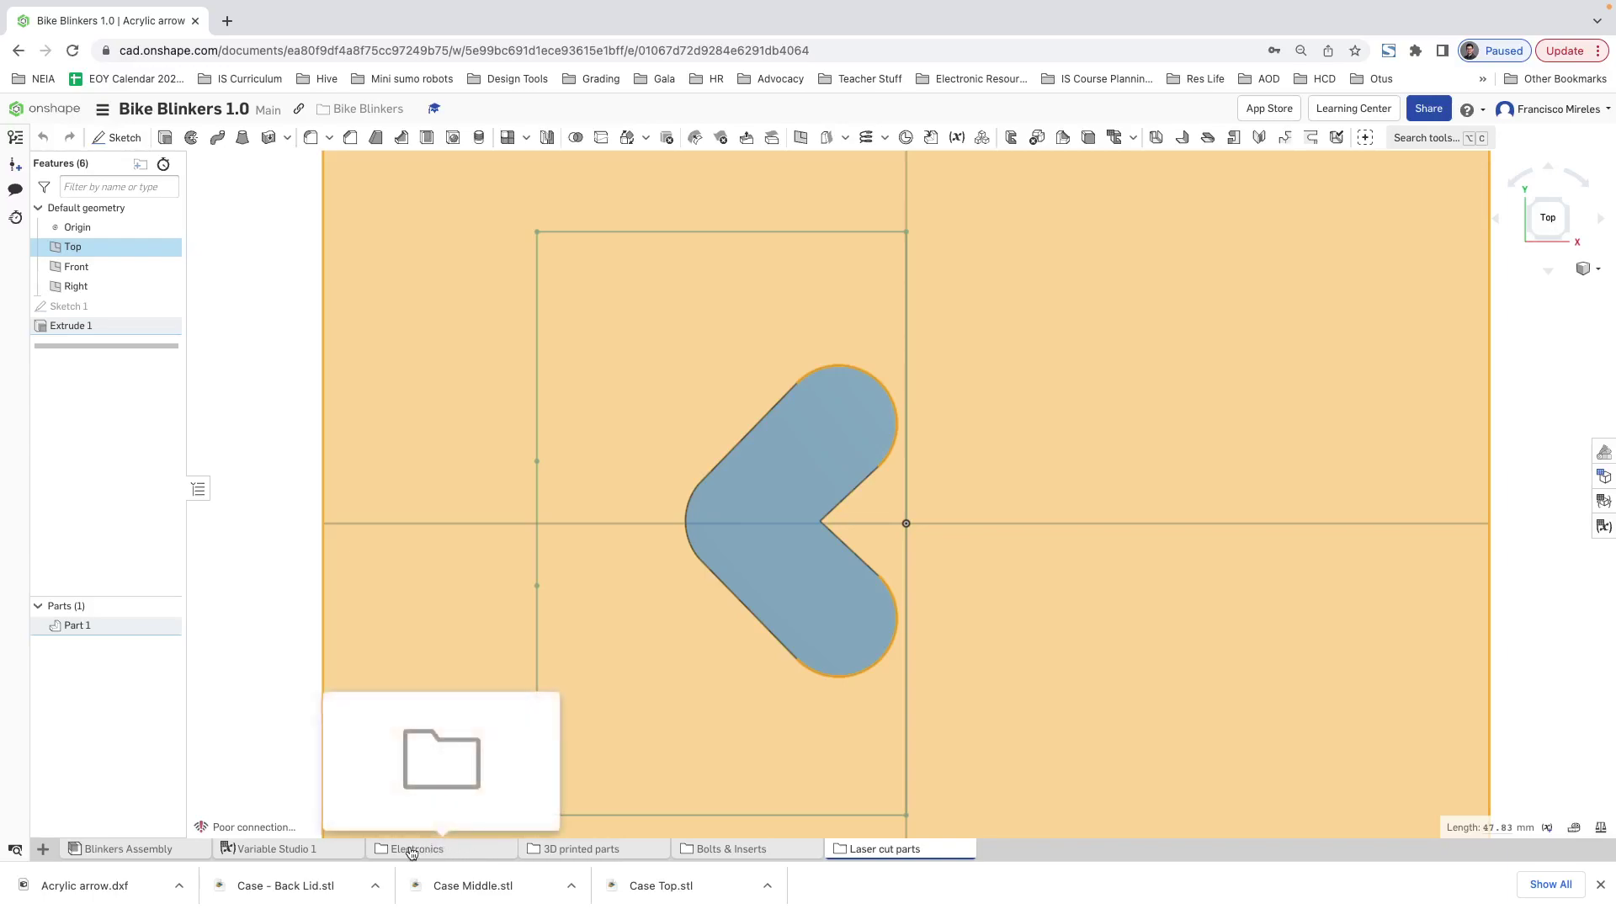